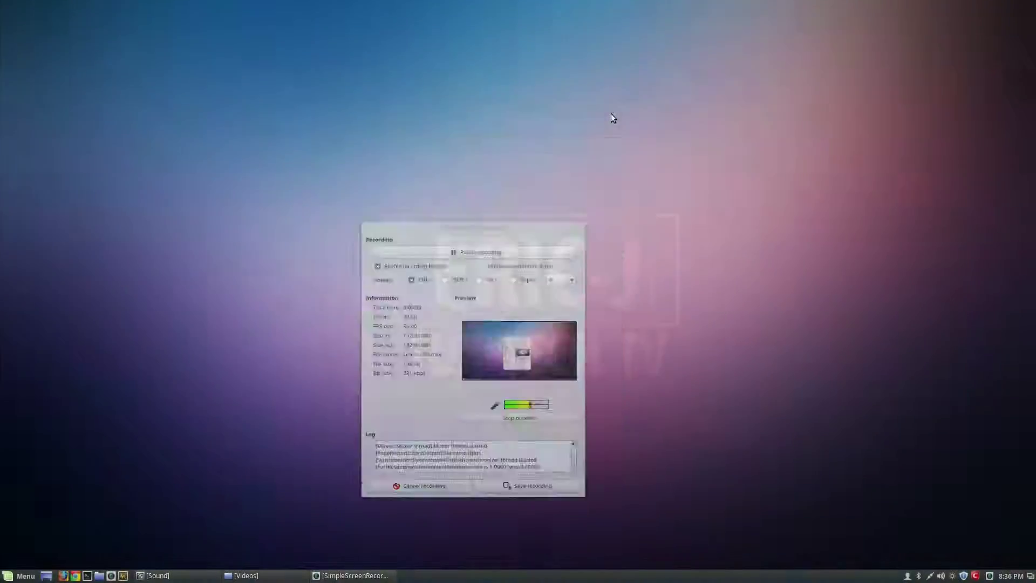
# Step: Minimise the SimpleScreenRecorder window so only the bare desktop shows
pyautogui.click(611, 114)
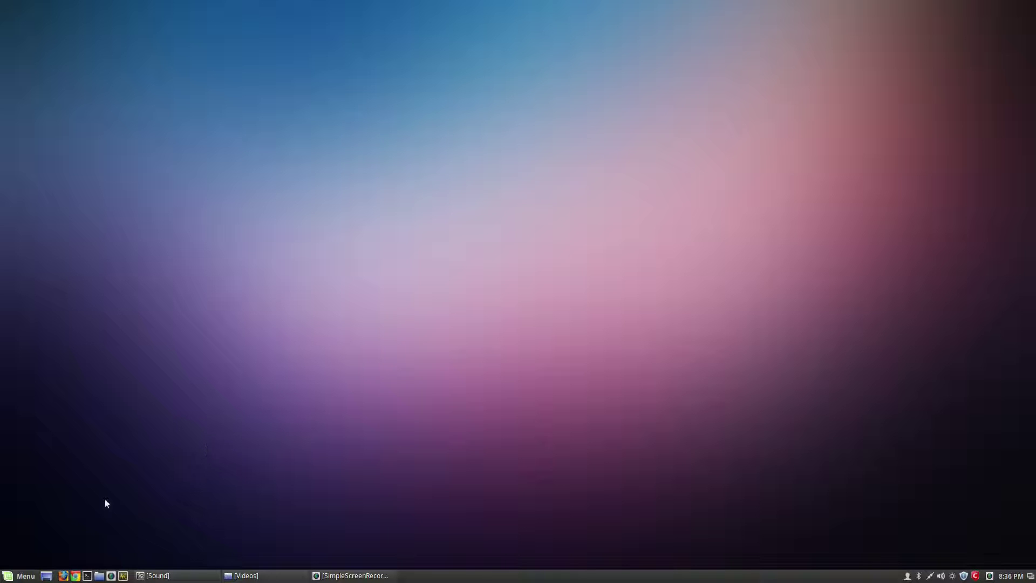
# Step: In the application menu, try a search for 'pith', clear it, browse the list and close the menu
pyautogui.click(26, 577)
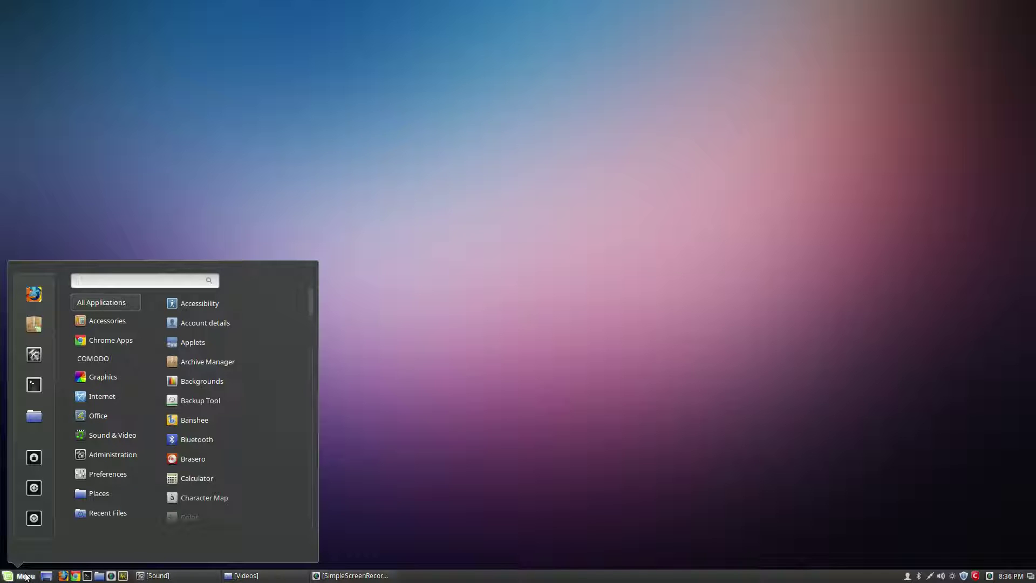
pyautogui.write('pit')
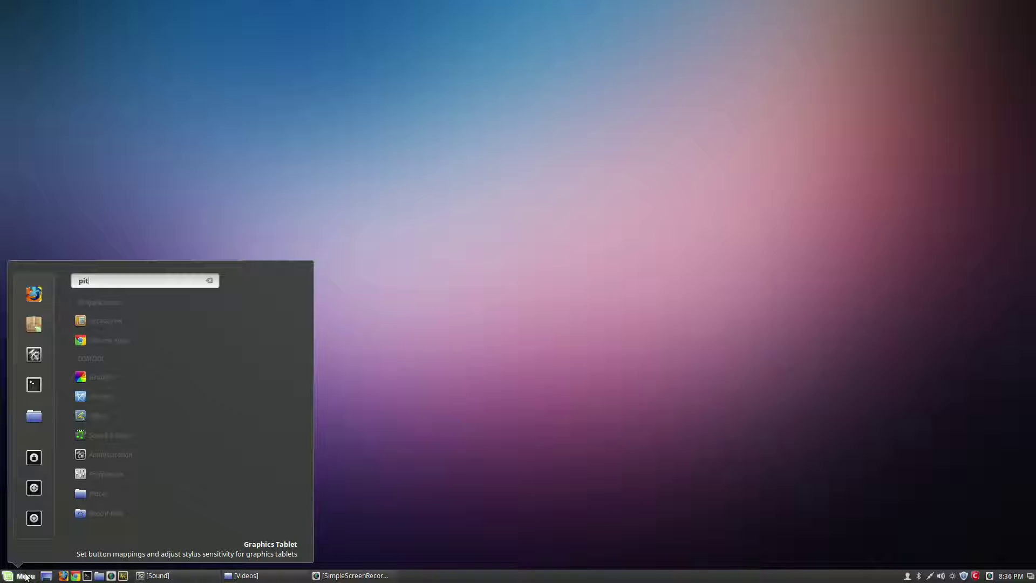
pyautogui.write('h')
pyautogui.press('BackSpace')
pyautogui.press('BackSpace')
pyautogui.press('BackSpace')
pyautogui.press('BackSpace')
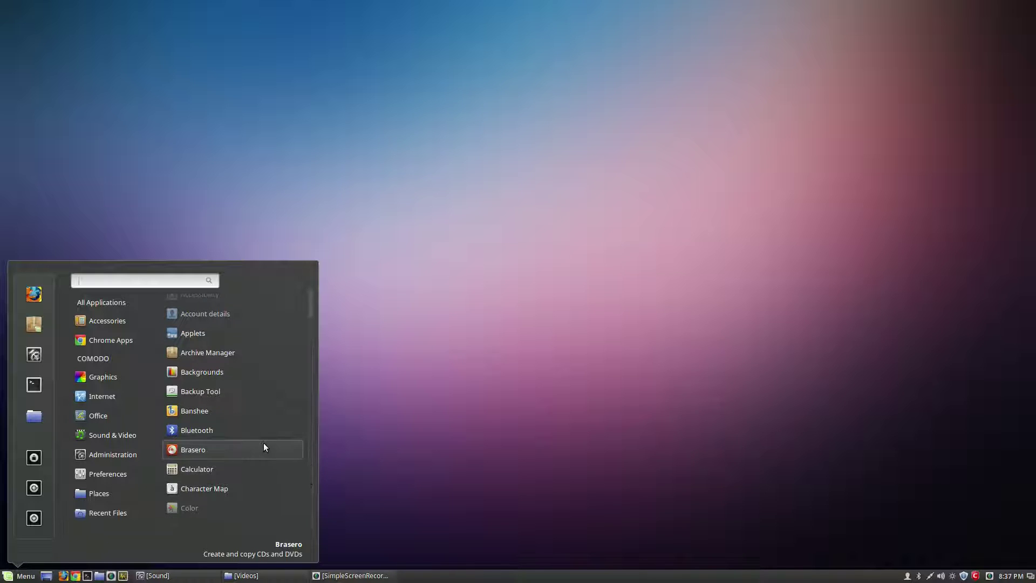
pyautogui.scroll(-5, 265, 446)
pyautogui.scroll(-6, 265, 446)
pyautogui.scroll(10, 265, 446)
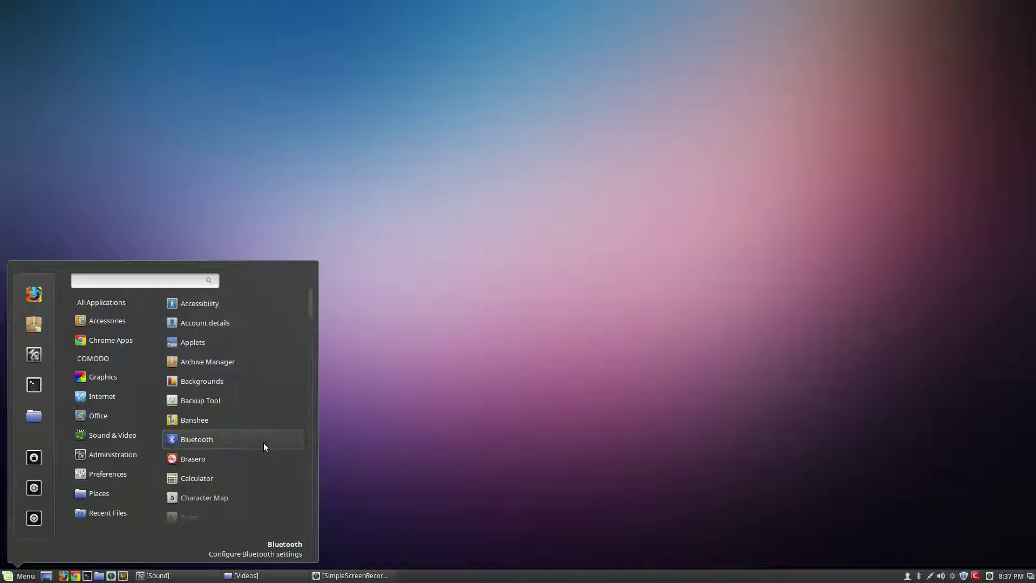
pyautogui.click(407, 421)
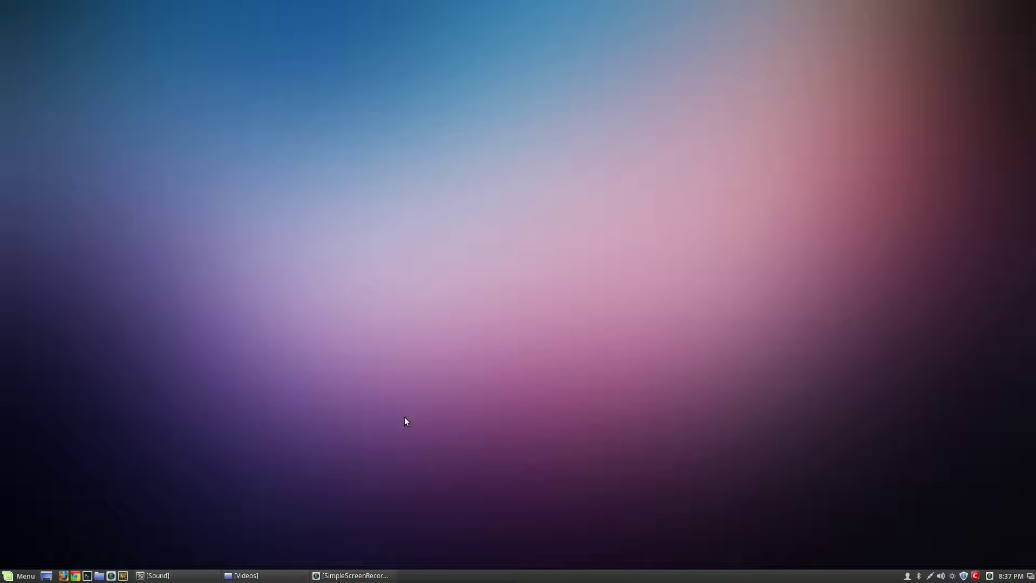
# Step: Reopen the menu, browse the categories, then filter the applications by typing 'syst'
pyautogui.click(25, 577)
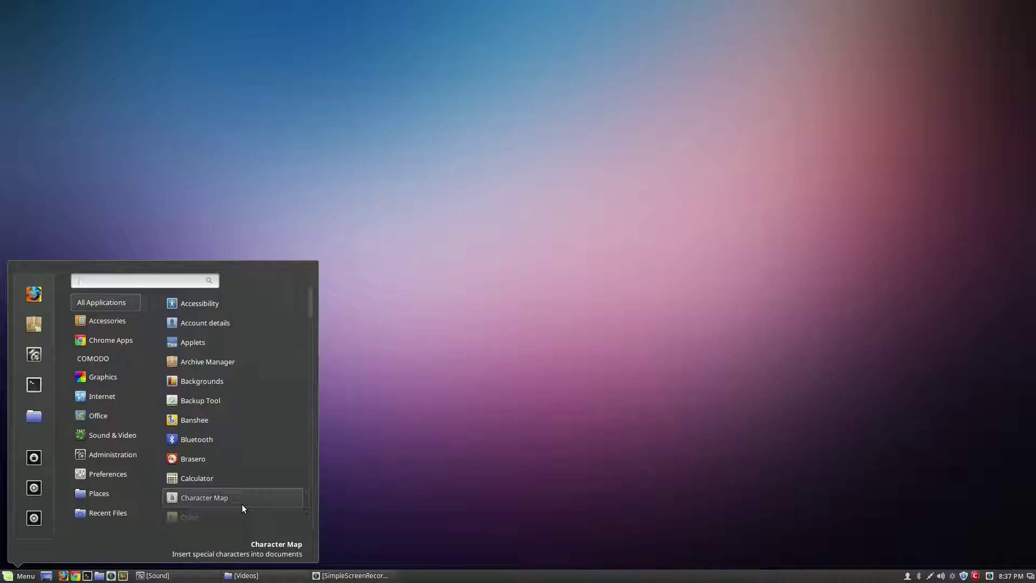
pyautogui.moveTo(109, 376)
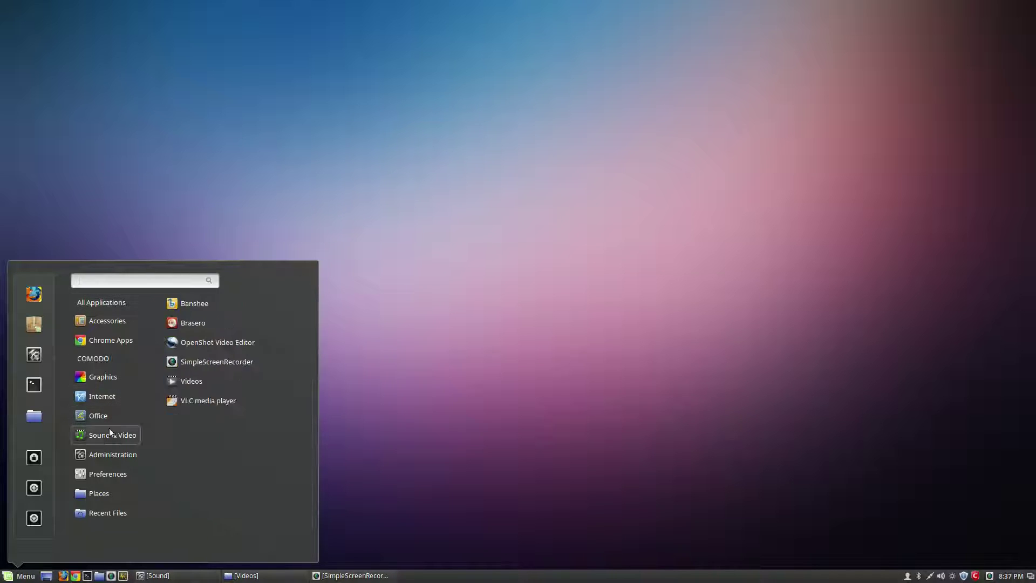
pyautogui.moveTo(118, 320)
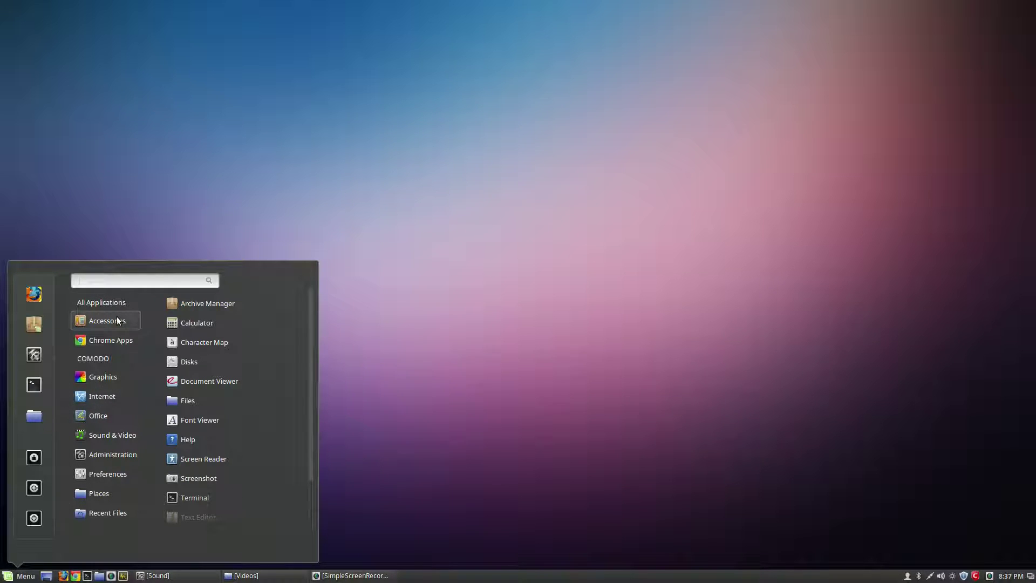
pyautogui.moveTo(126, 303)
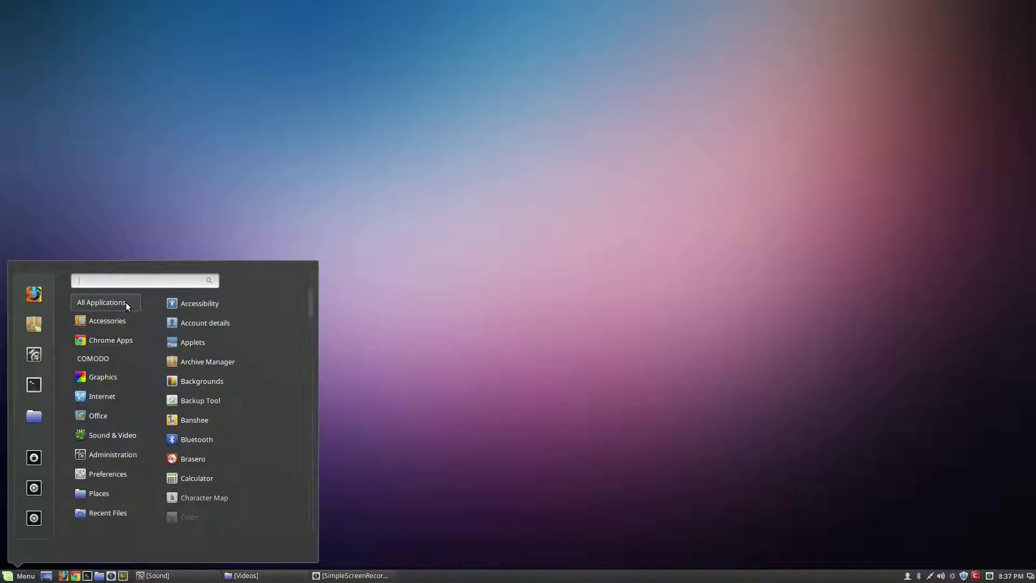
pyautogui.scroll(-3, 259, 354)
pyautogui.scroll(-15, 258, 355)
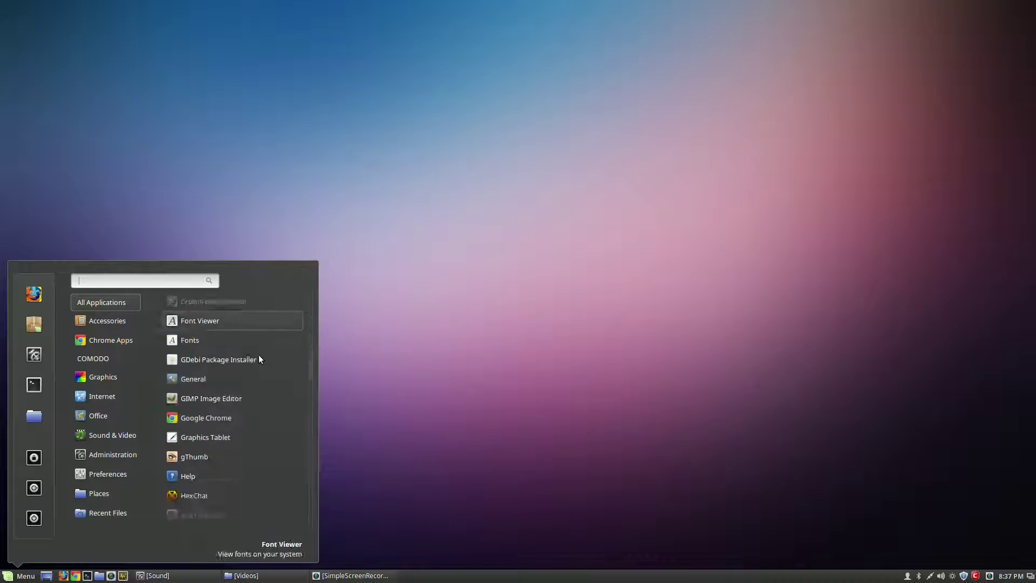
pyautogui.scroll(-20, 258, 355)
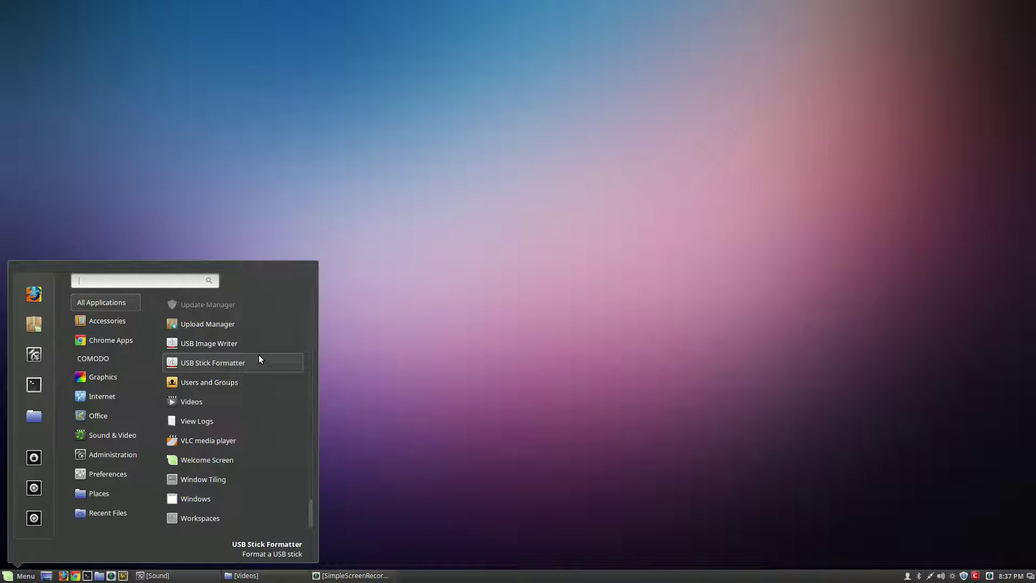
pyautogui.scroll(8, 244, 431)
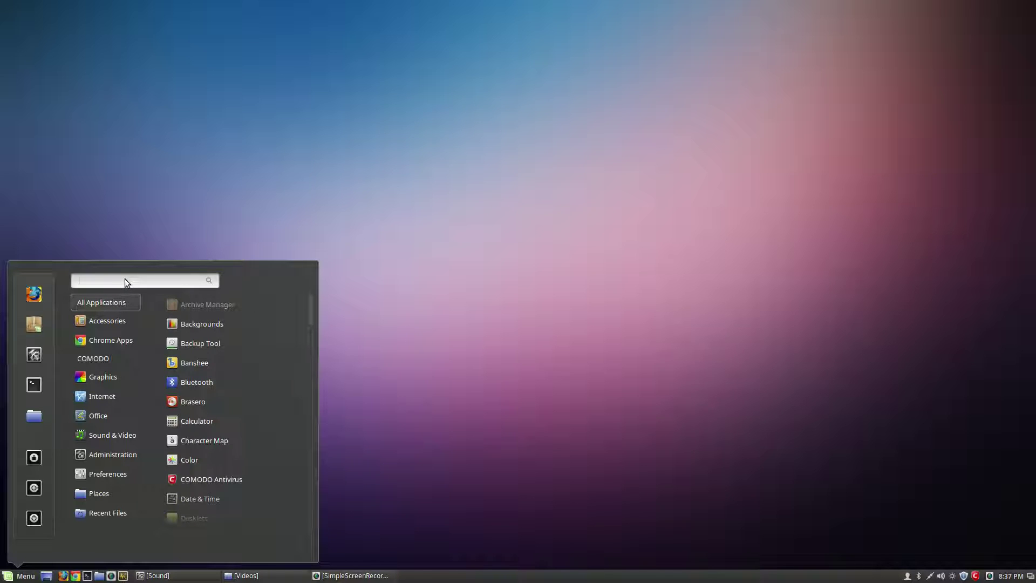
pyautogui.write('system')
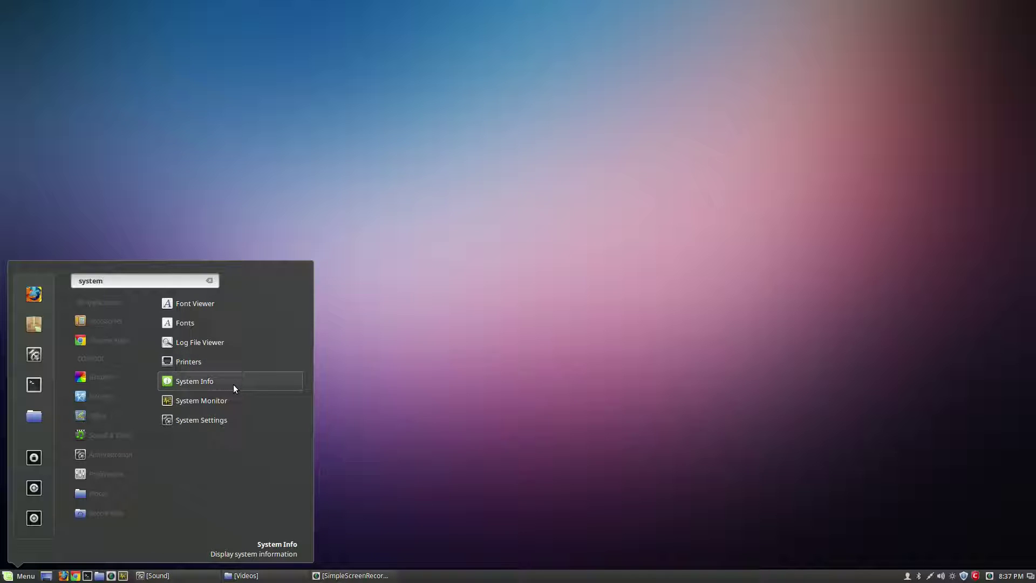
# Step: Launch System Info from the 'system' search results
pyautogui.click(233, 384)
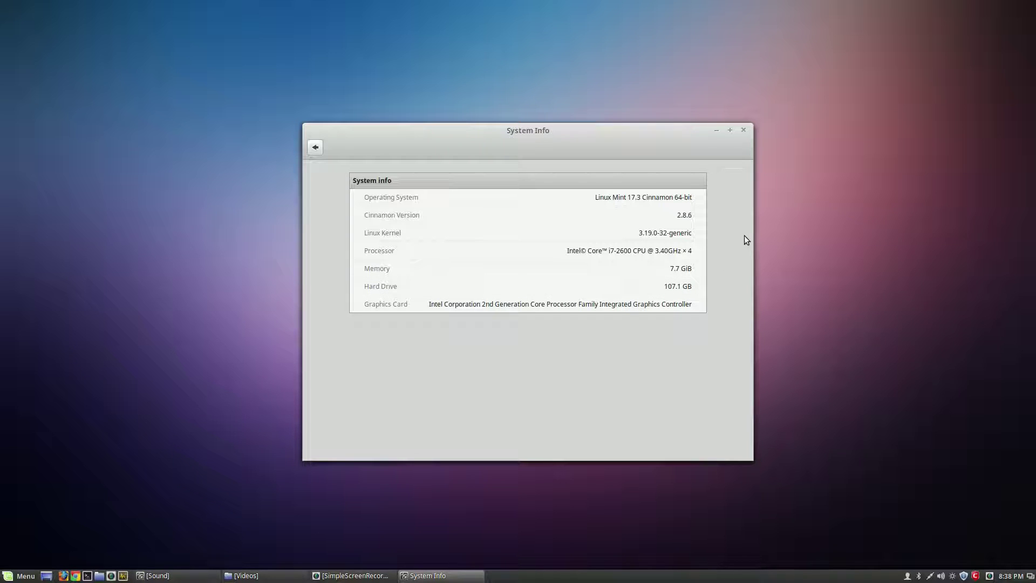
# Step: Go back to the settings overview, open Themes and set the icon theme to Mint-X
pyautogui.click(315, 149)
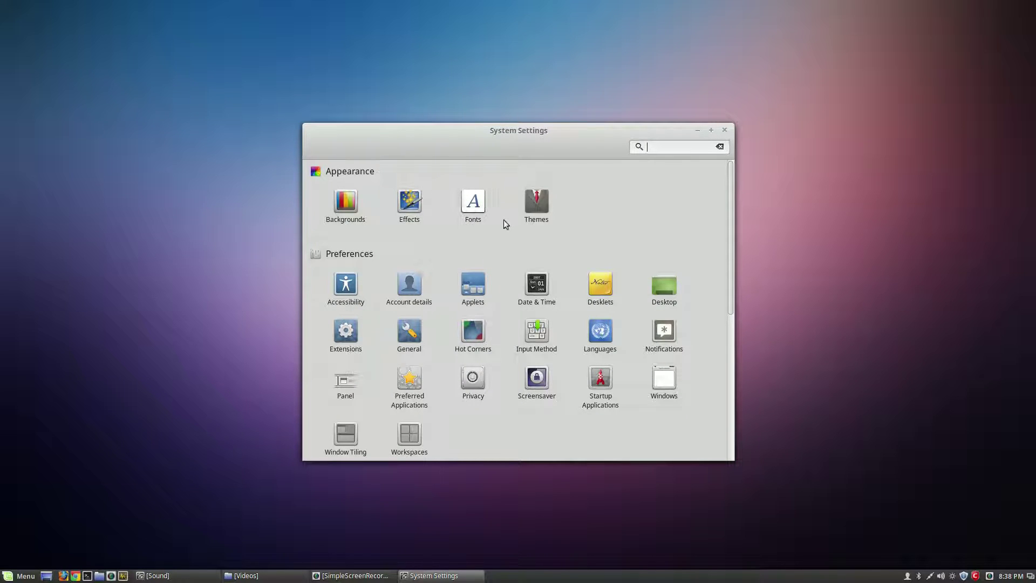
pyautogui.click(536, 208)
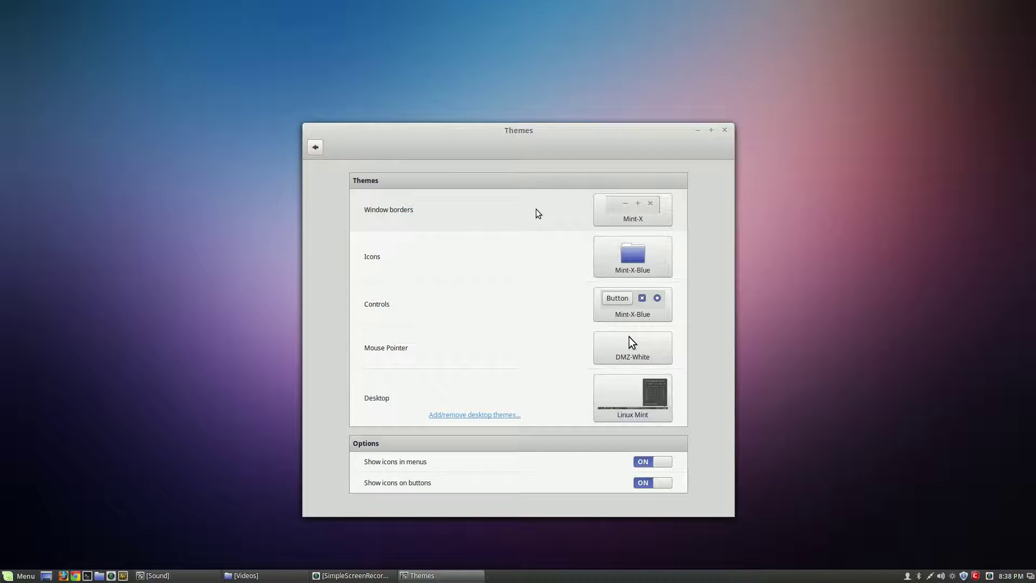
pyautogui.click(643, 263)
pyautogui.click(708, 246)
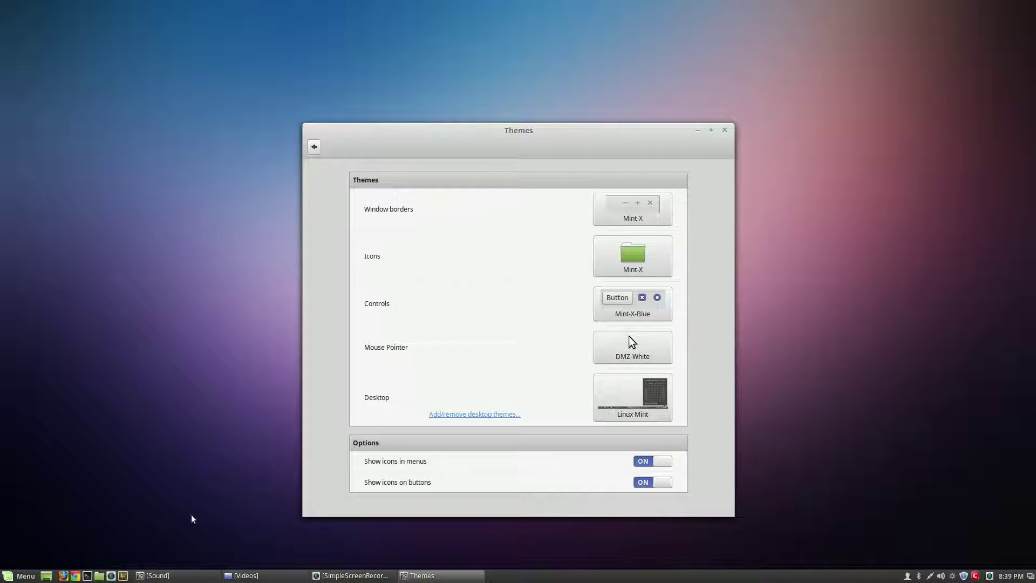
# Step: Try the Mint-X-Blue icon theme, then settle on Mint-X-Aqua
pyautogui.click(628, 255)
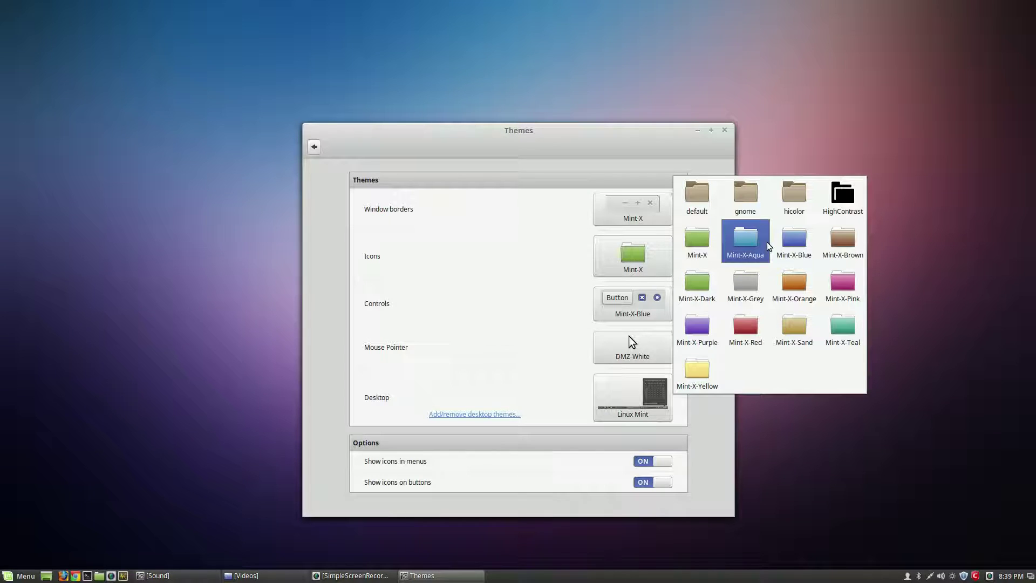
pyautogui.click(789, 245)
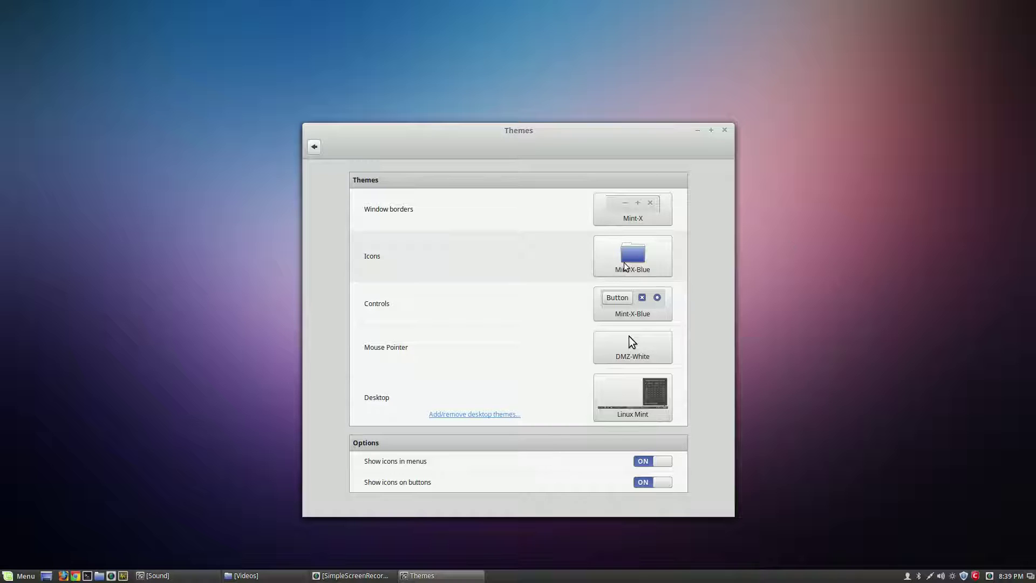
pyautogui.click(646, 263)
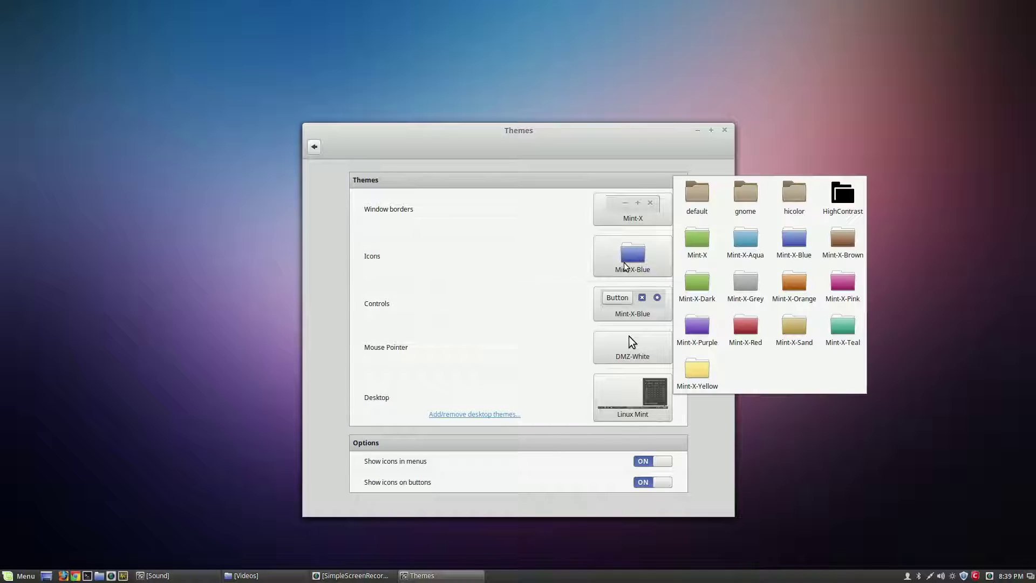
pyautogui.click(742, 254)
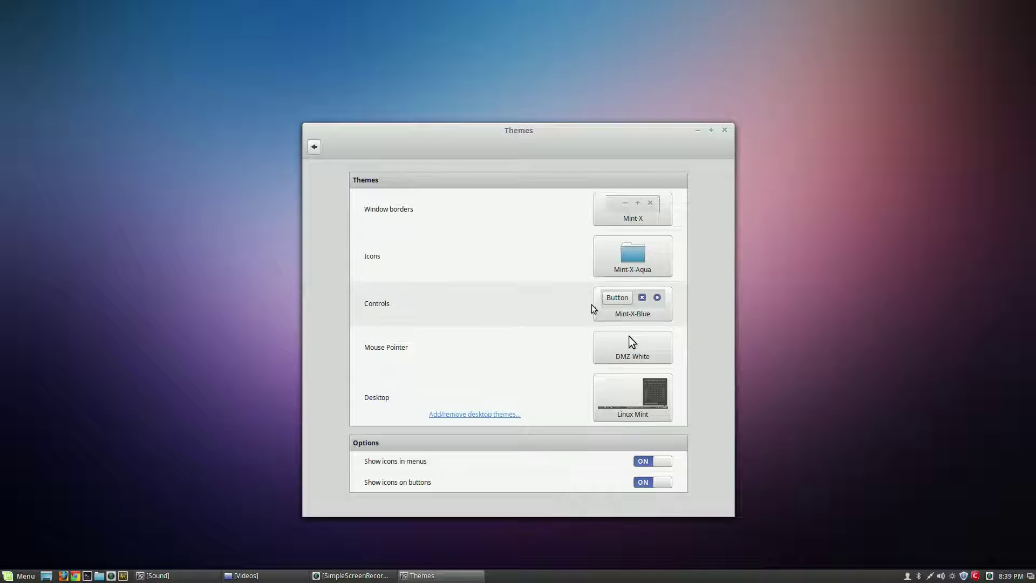
# Step: Set the Controls theme to Mint-X-Aqua to match the icon theme
pyautogui.click(637, 266)
pyautogui.click(623, 300)
pyautogui.click(624, 300)
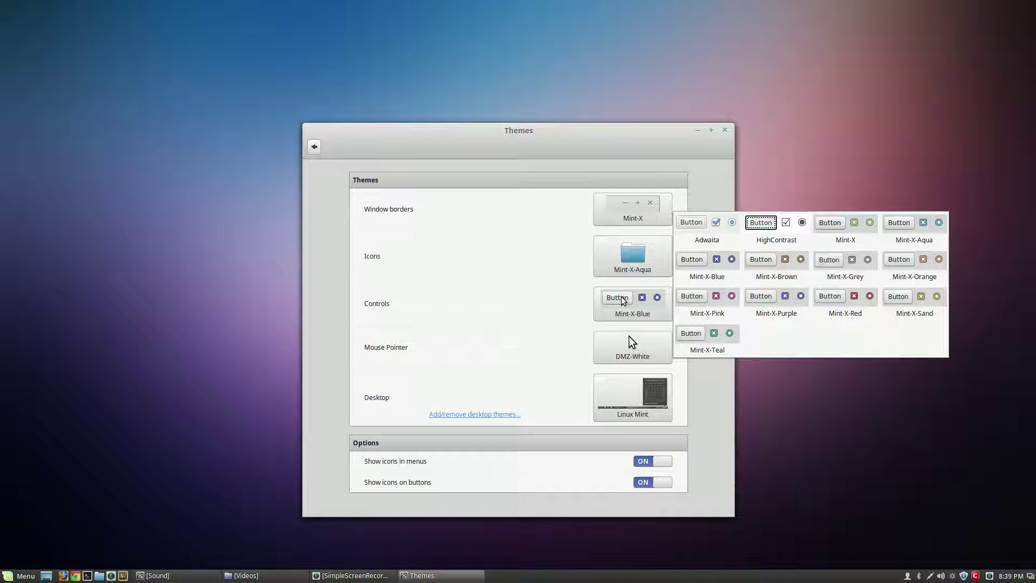
pyautogui.click(925, 225)
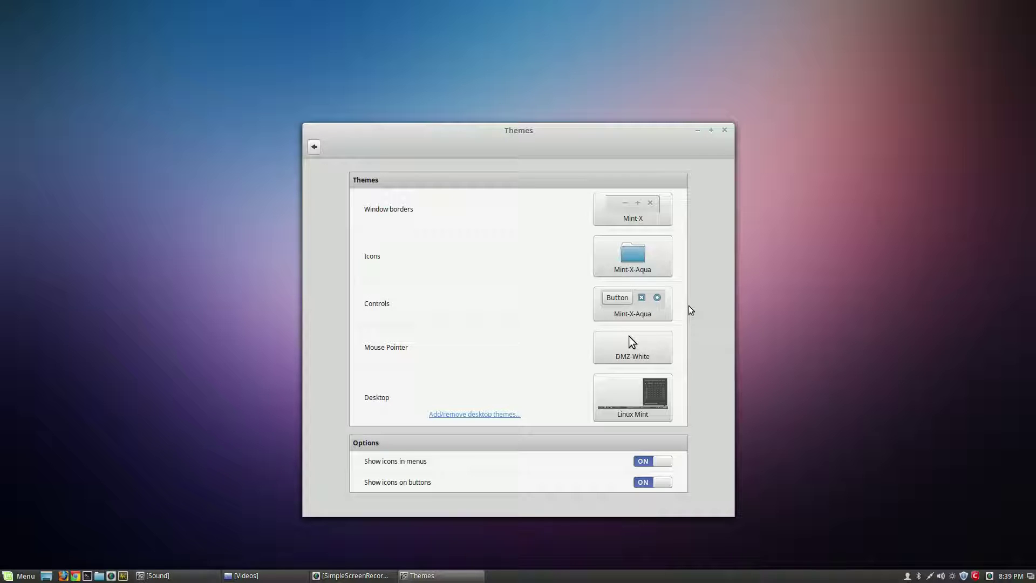
pyautogui.click(638, 218)
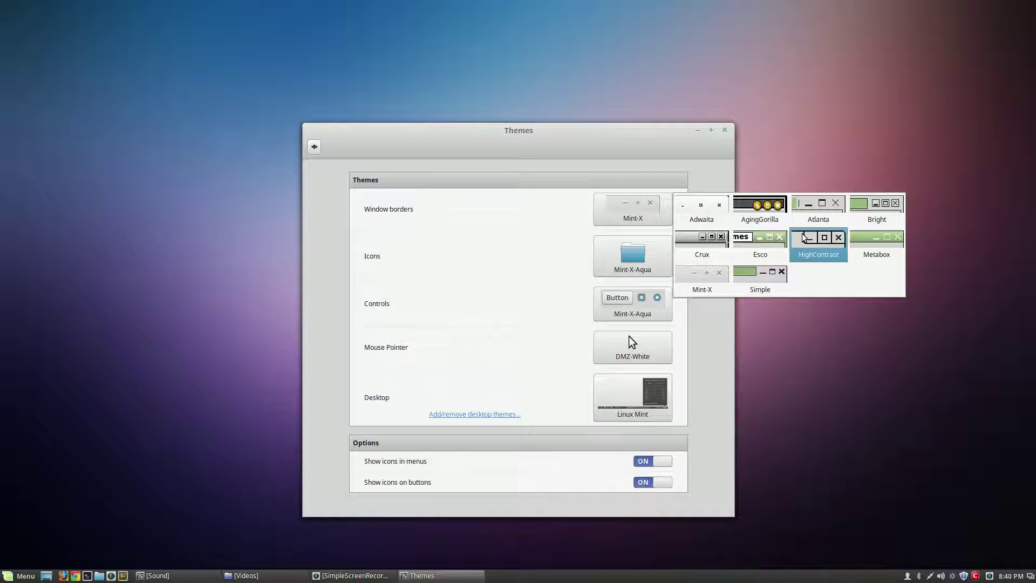
pyautogui.click(861, 234)
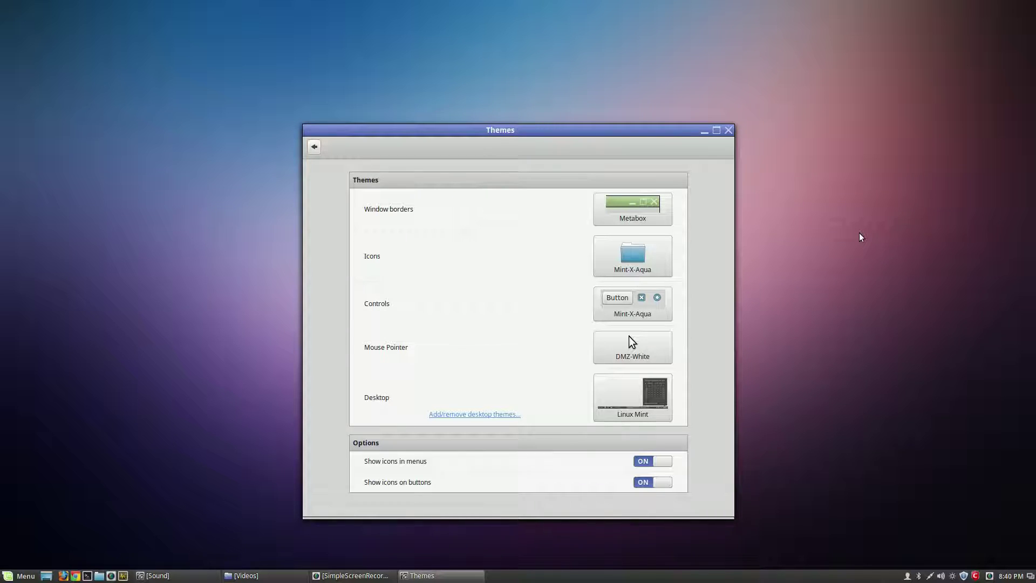
pyautogui.click(635, 205)
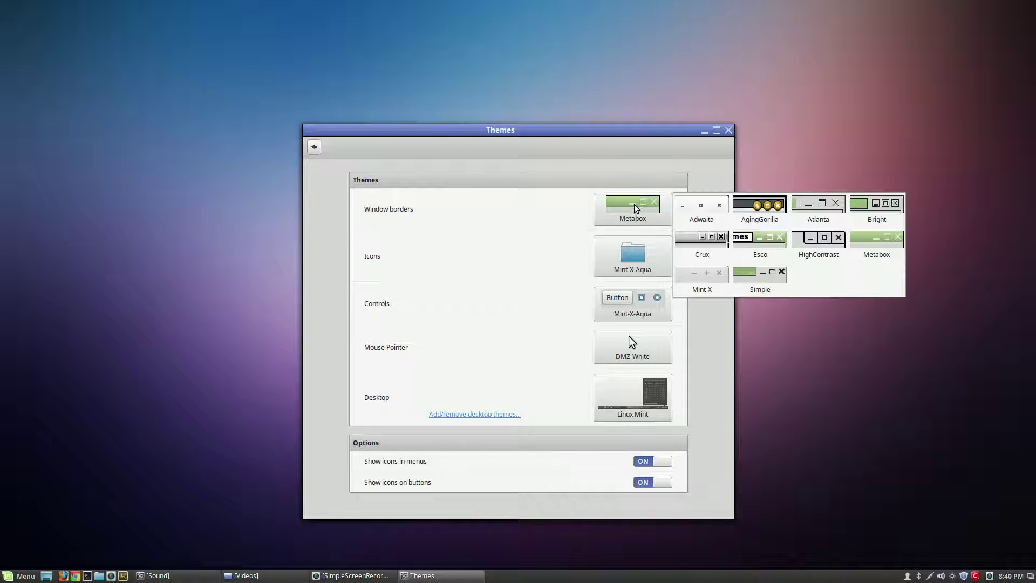
pyautogui.click(692, 282)
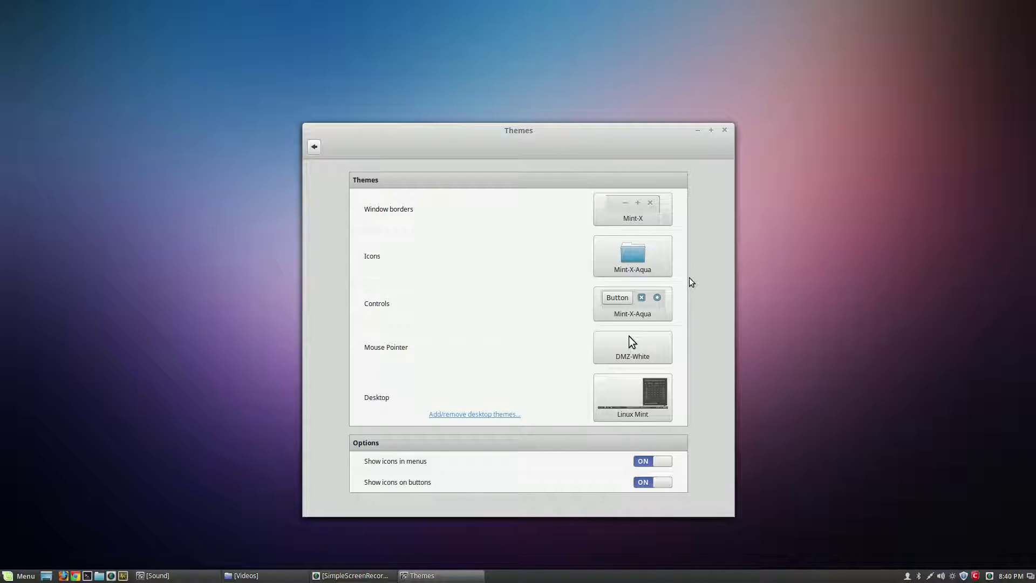
# Step: Apply the Mint-X-Aqua desktop theme, then change the desktop theme to cinnamon
pyautogui.click(620, 410)
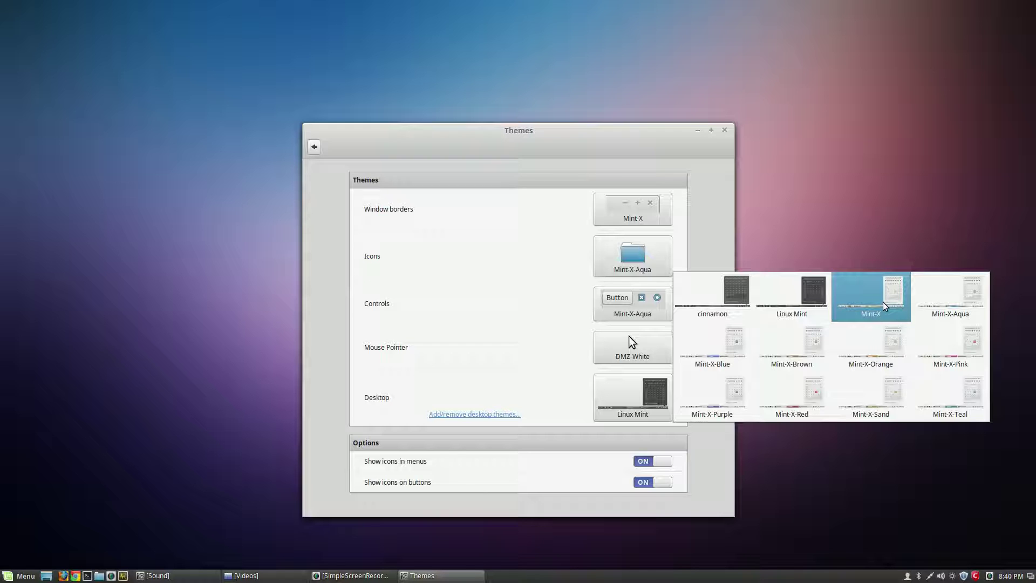
pyautogui.click(934, 304)
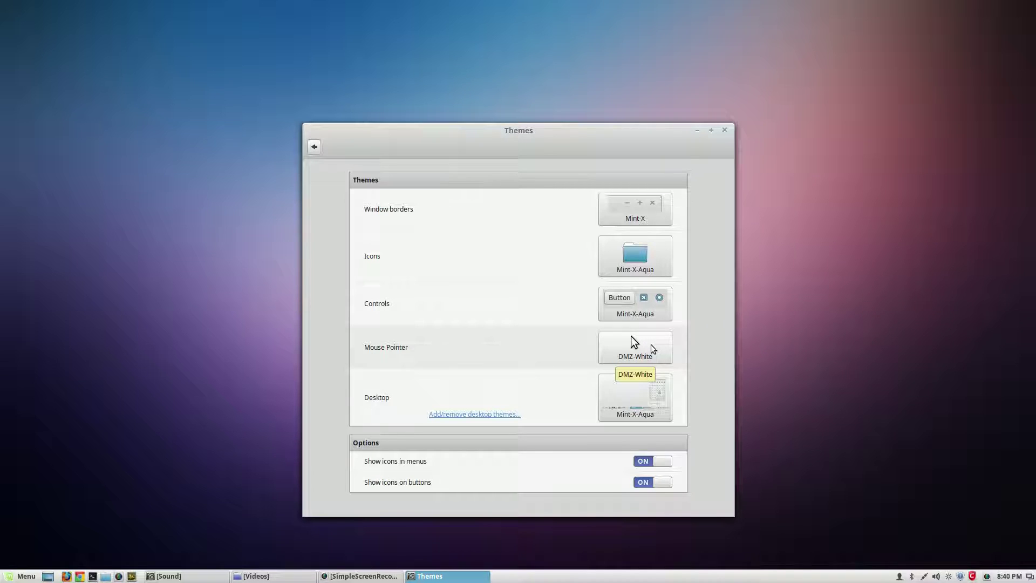
pyautogui.click(645, 397)
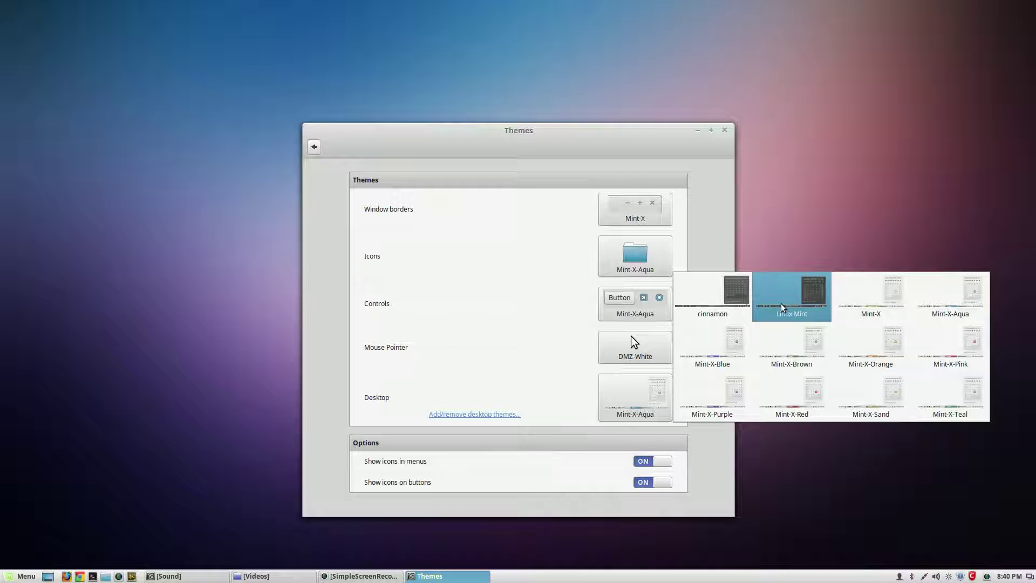
pyautogui.click(745, 307)
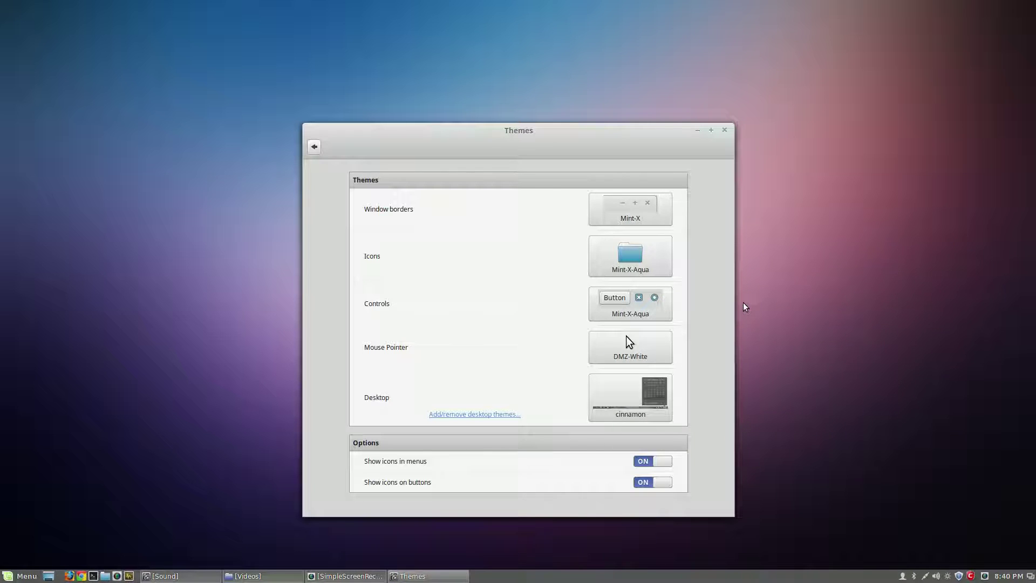
pyautogui.click(660, 384)
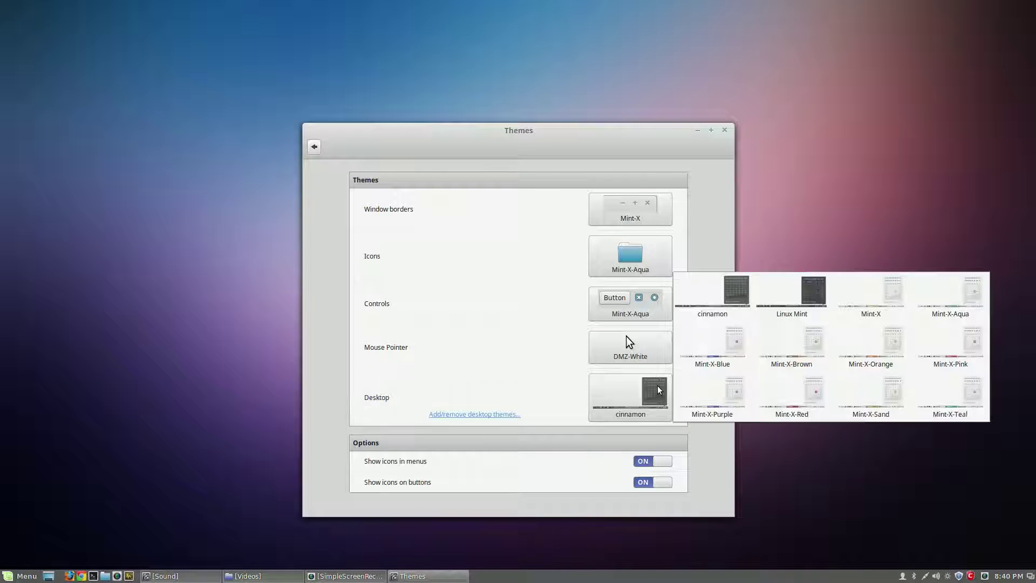
# Step: Choose Linux Mint as the desktop theme
pyautogui.click(819, 293)
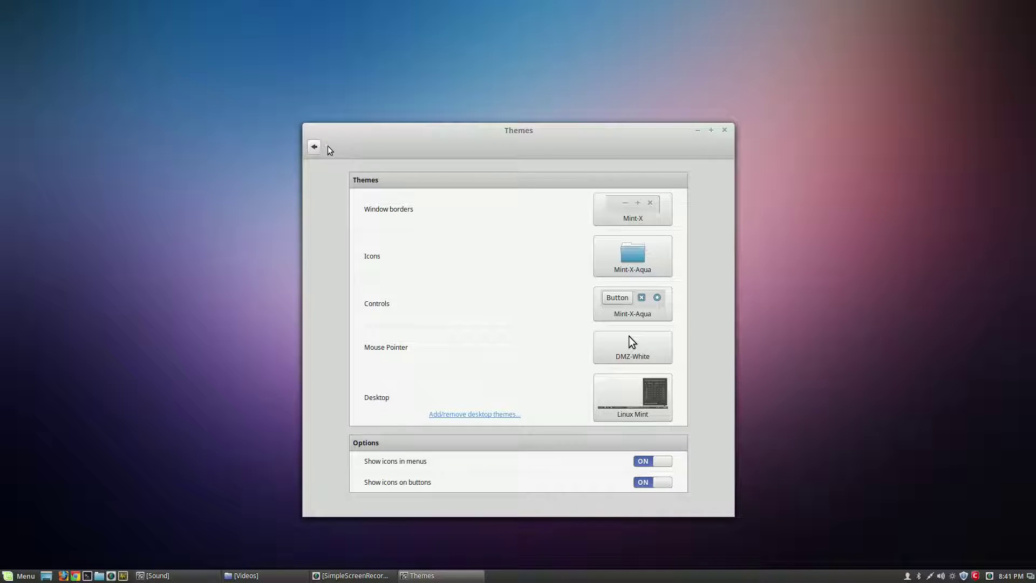
# Step: Leave Themes, look over the Effects page, and return to the settings overview
pyautogui.click(313, 147)
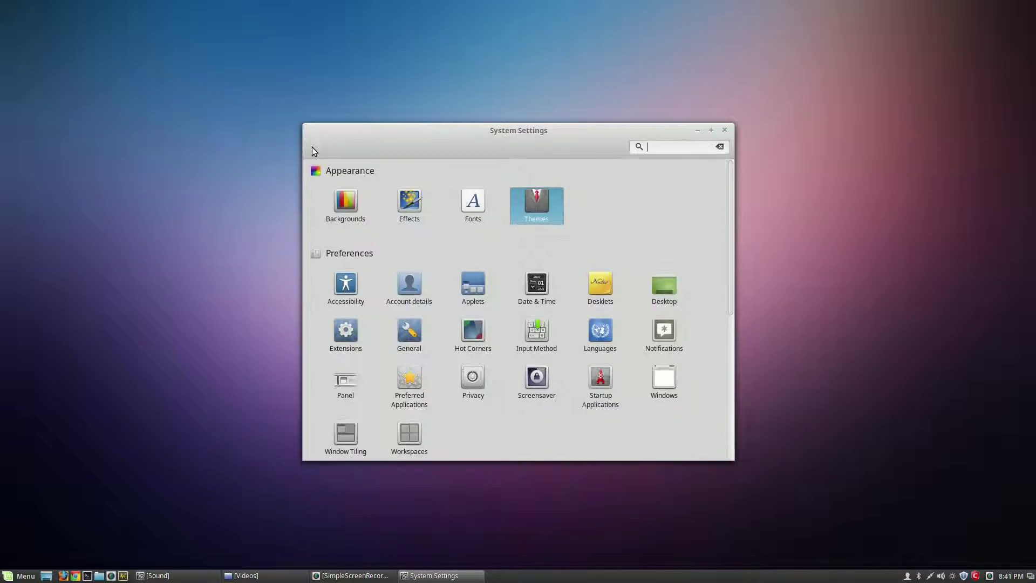
pyautogui.click(407, 201)
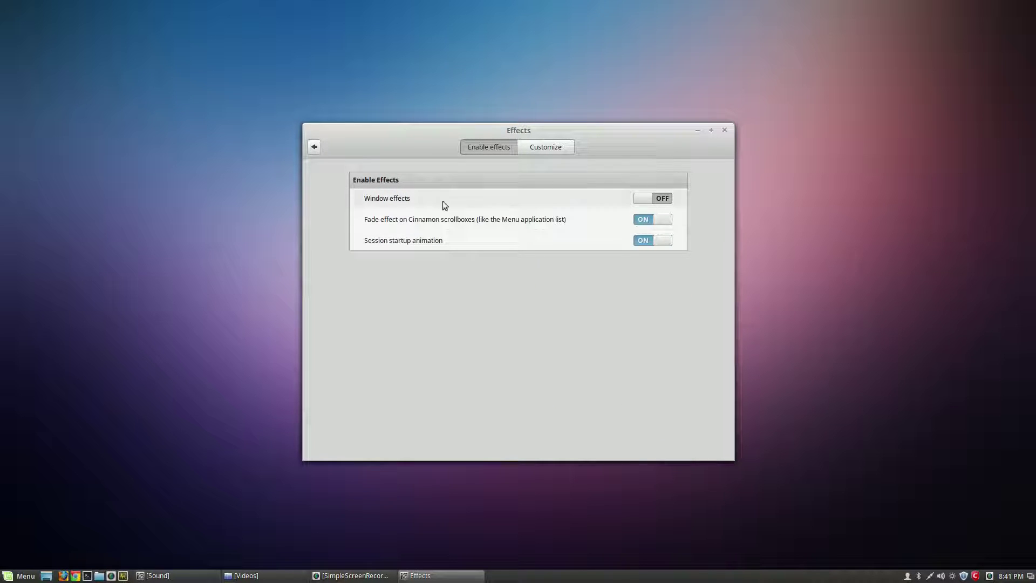
pyautogui.click(312, 147)
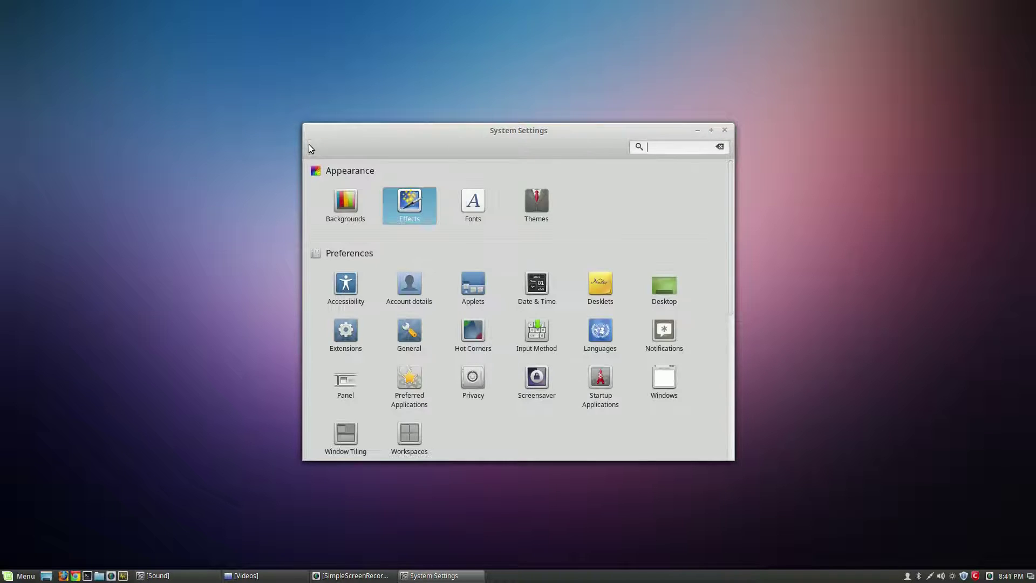
# Step: Open Backgrounds and view the Rosa, Rebecca, Rafaela and Qiana collections, ending on Linux Mint
pyautogui.click(341, 204)
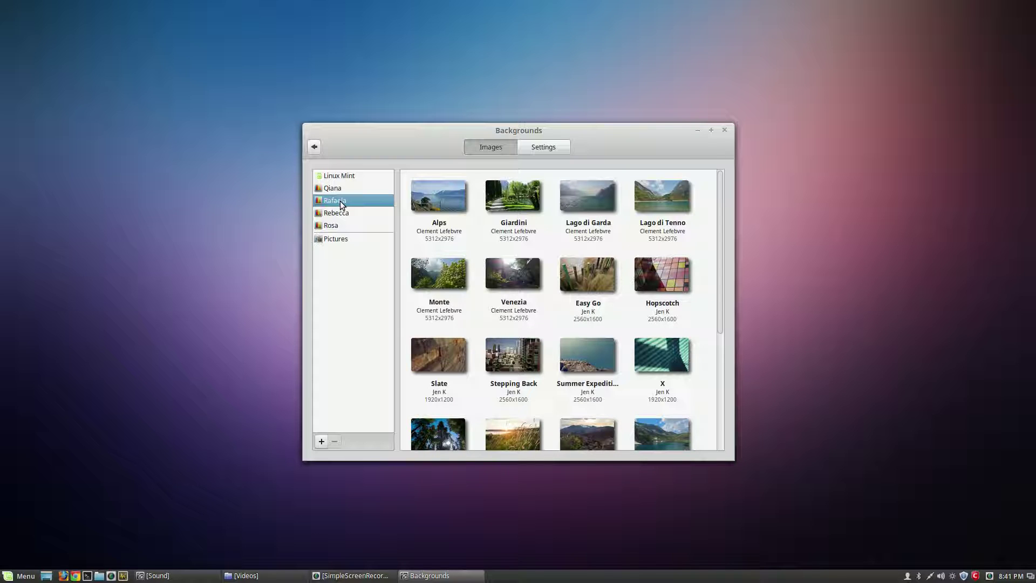
pyautogui.scroll(-5, 470, 265)
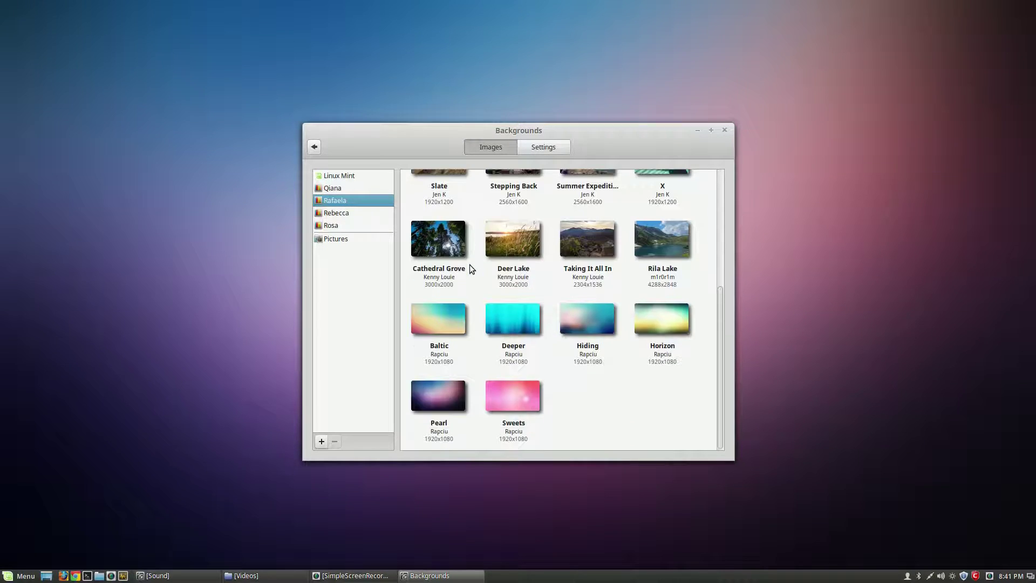
pyautogui.scroll(5, 470, 267)
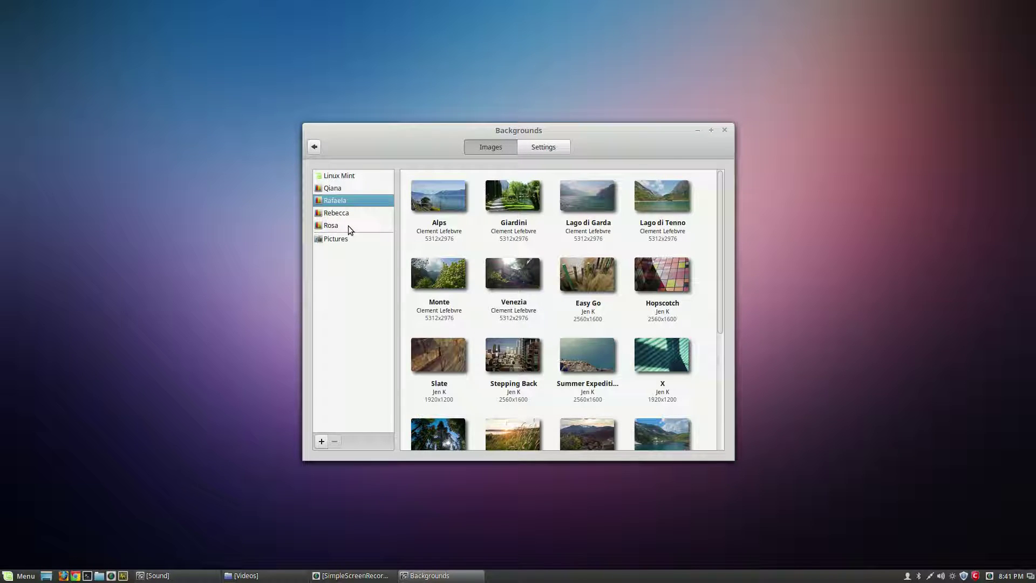
pyautogui.click(348, 226)
pyautogui.click(351, 214)
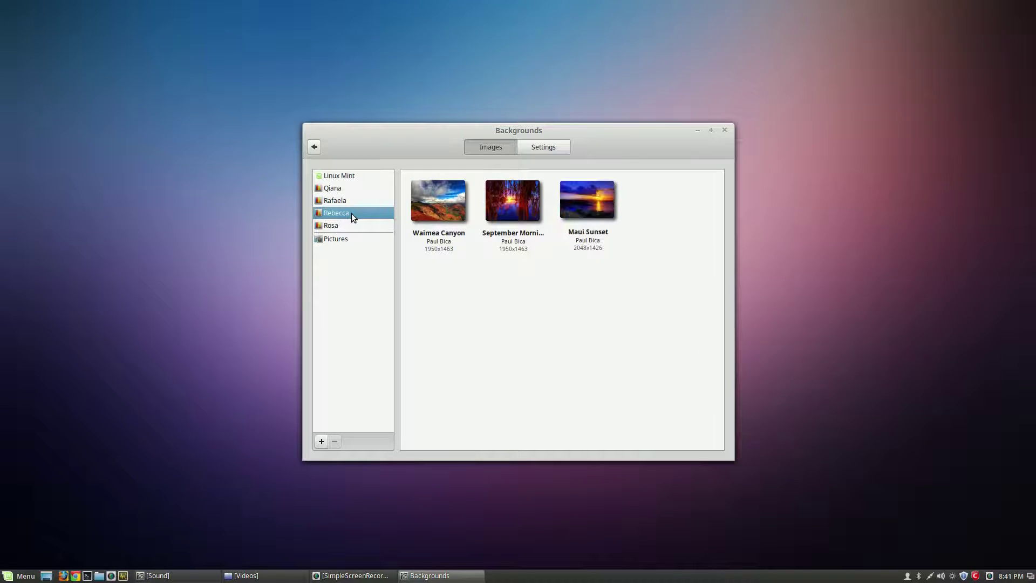
pyautogui.click(351, 197)
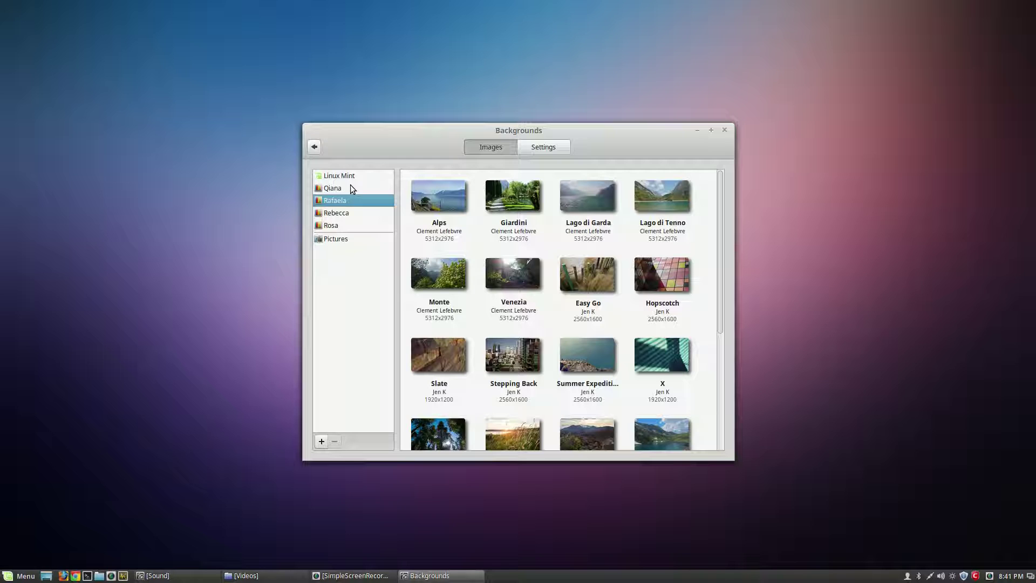
pyautogui.click(338, 185)
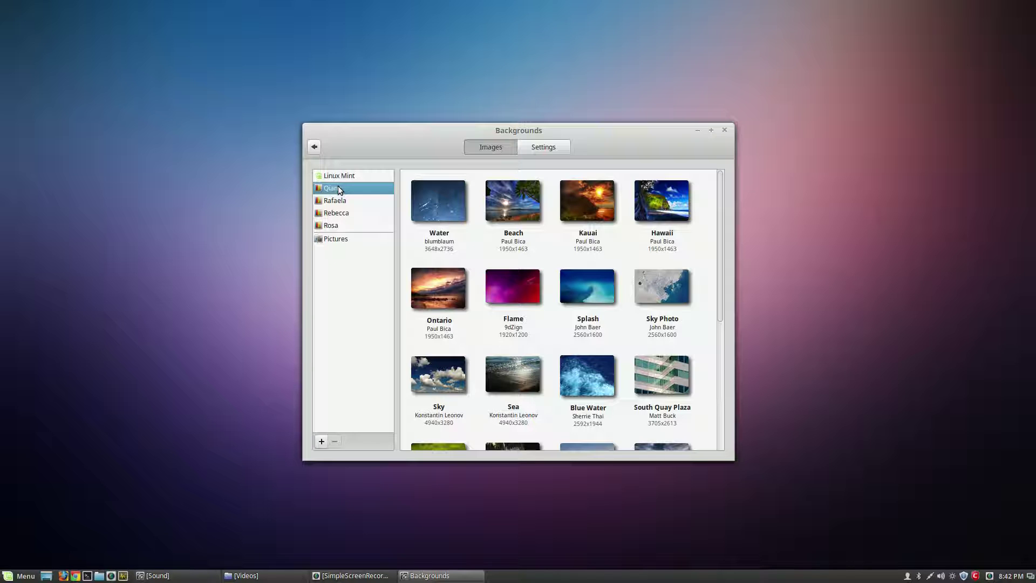
pyautogui.scroll(-5, 499, 236)
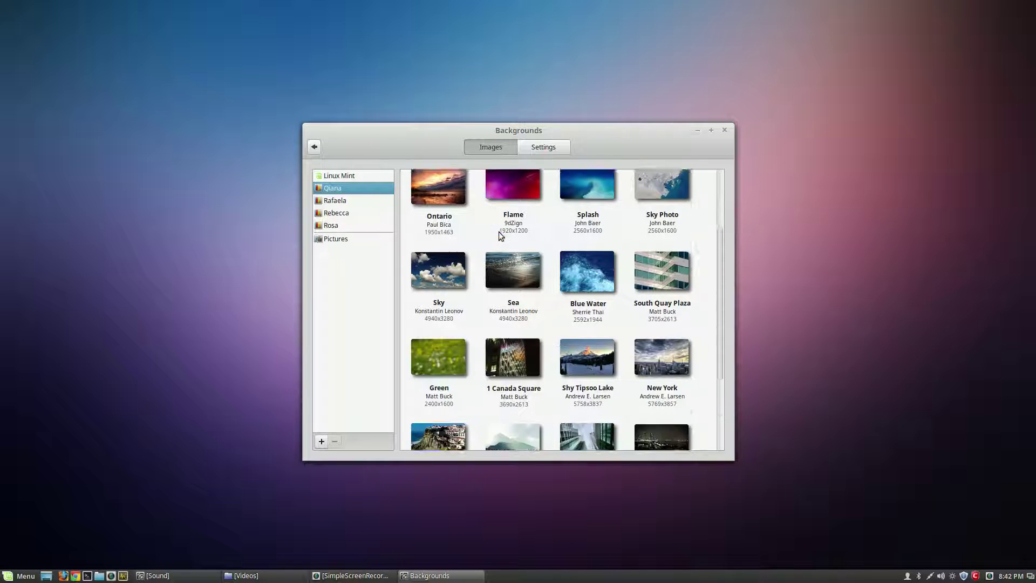
pyautogui.scroll(5, 500, 236)
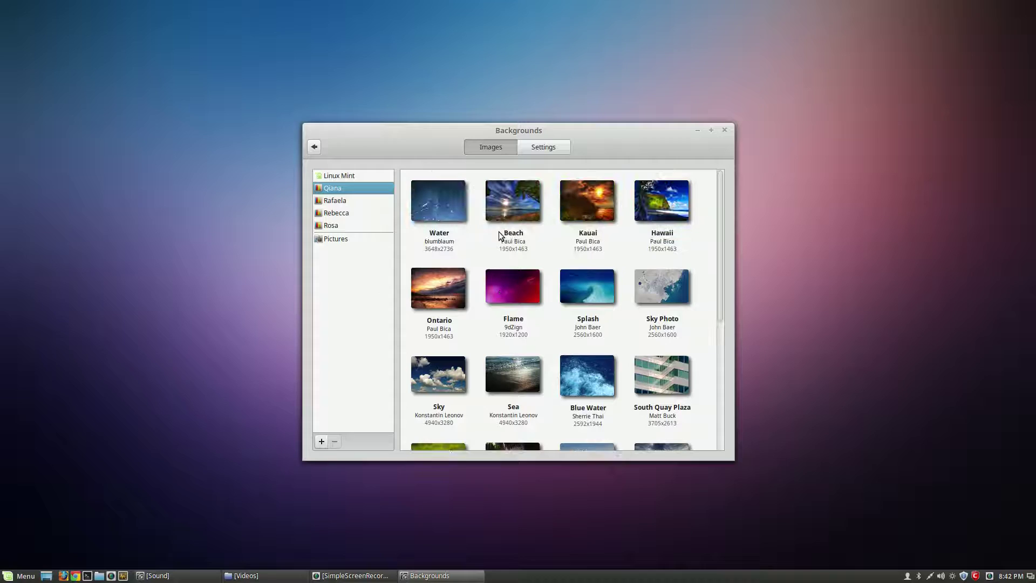
pyautogui.click(346, 173)
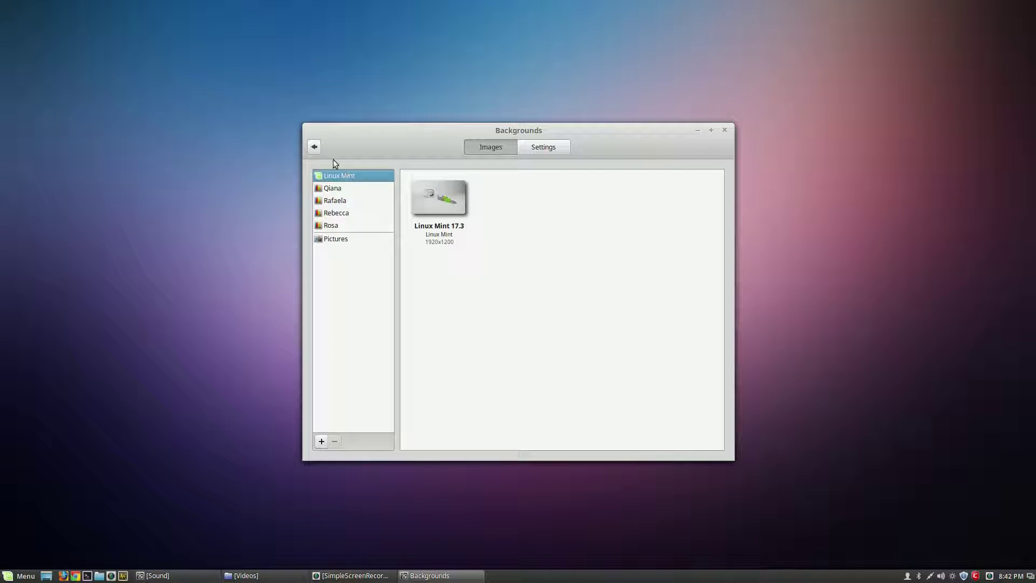
# Step: From the settings overview, scroll to Administration and launch Users and Groups to reach its password prompt
pyautogui.click(314, 147)
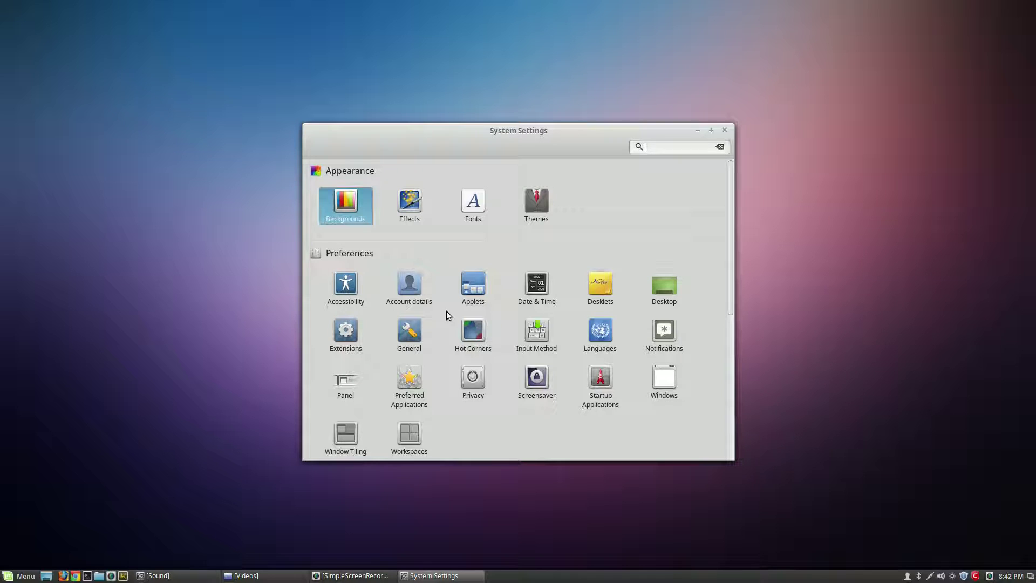
pyautogui.scroll(-5, 446, 311)
pyautogui.scroll(-3, 446, 315)
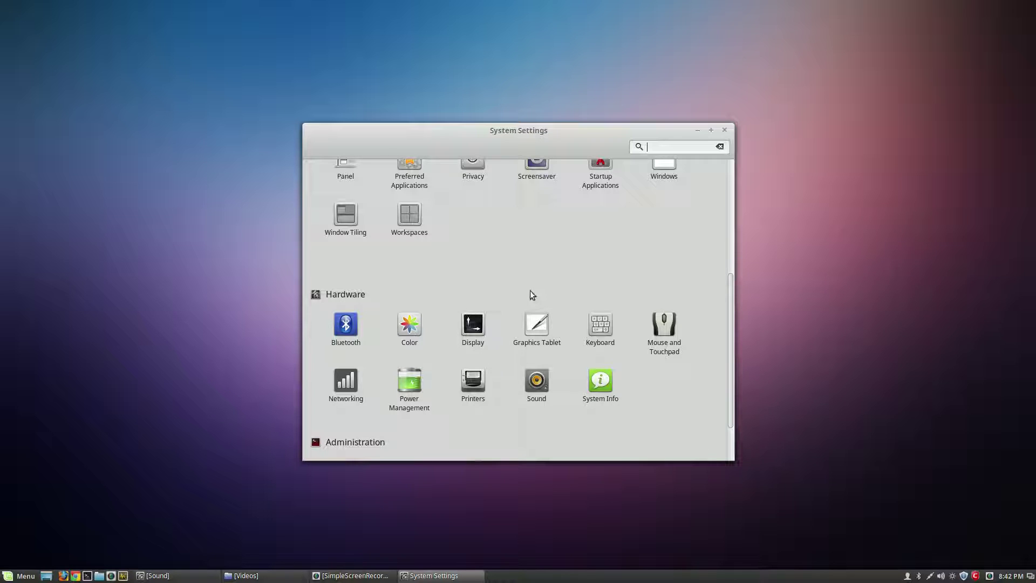
pyautogui.scroll(5, 518, 274)
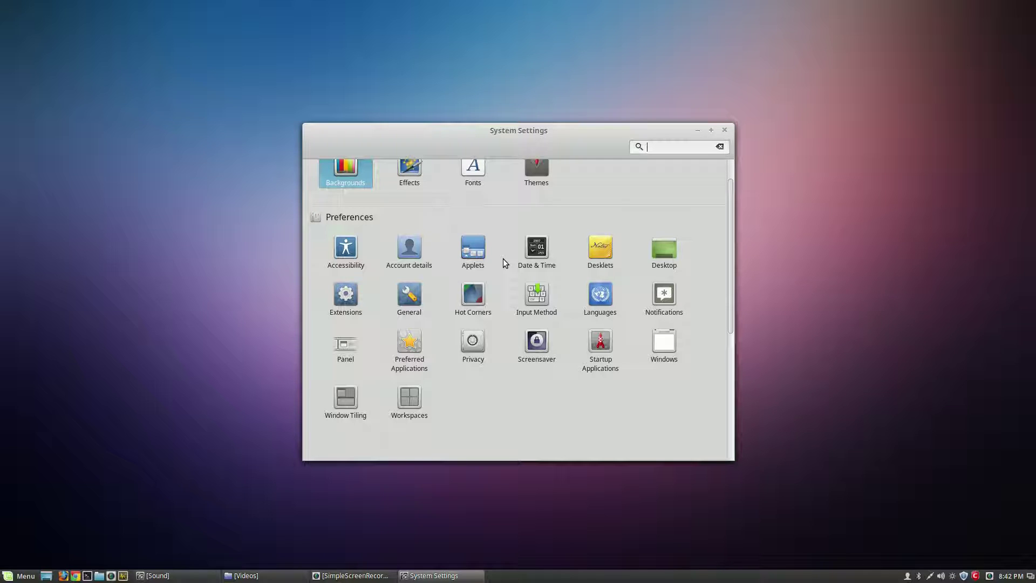
pyautogui.scroll(-1, 503, 263)
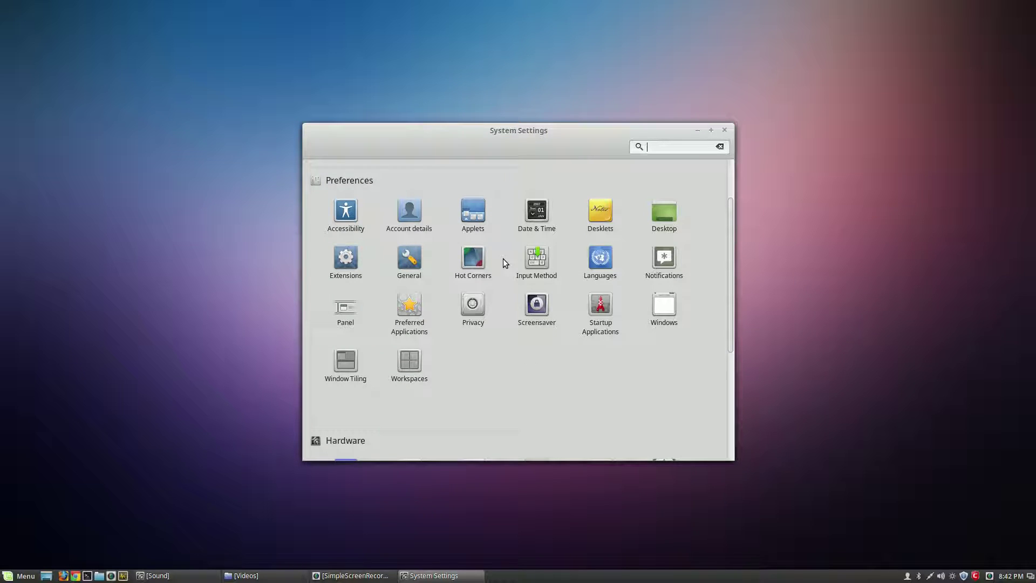
pyautogui.scroll(-5, 503, 259)
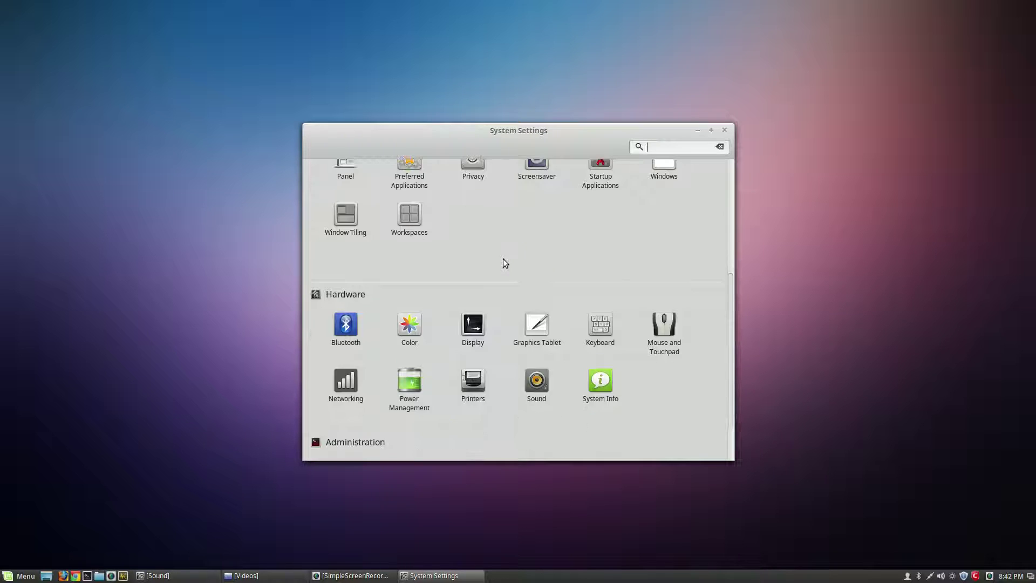
pyautogui.scroll(7, 503, 262)
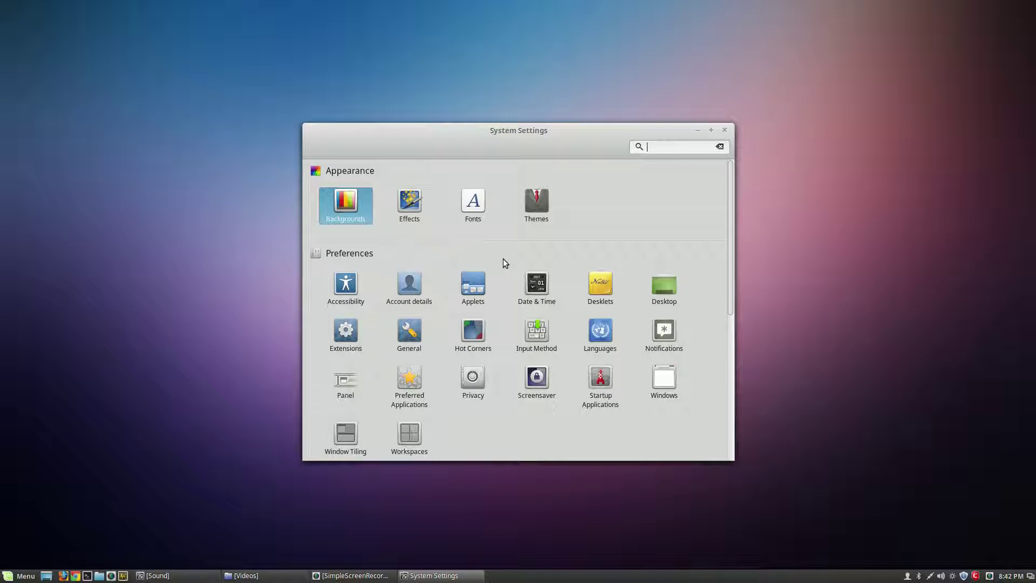
pyautogui.scroll(-8, 503, 258)
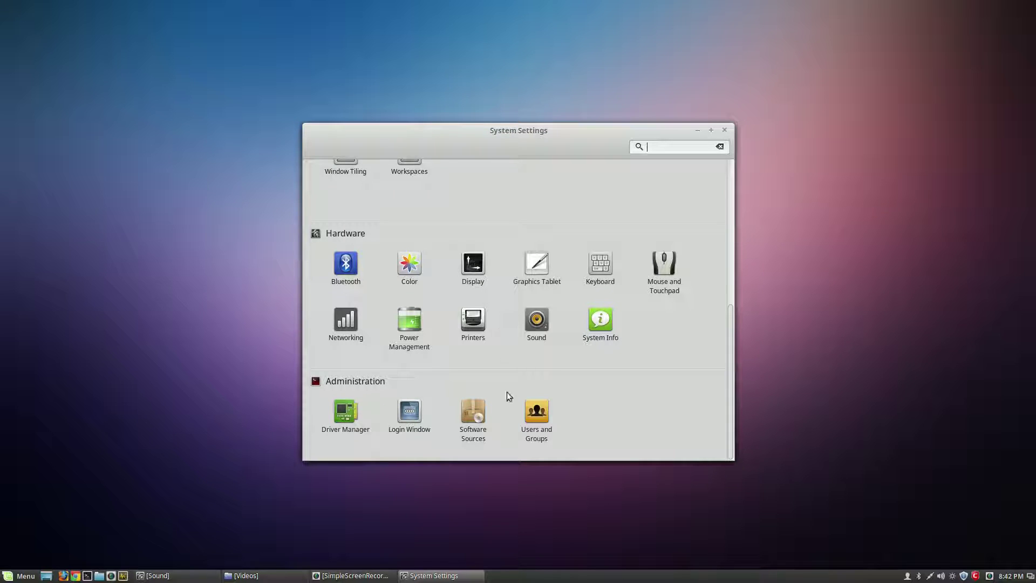
pyautogui.click(542, 414)
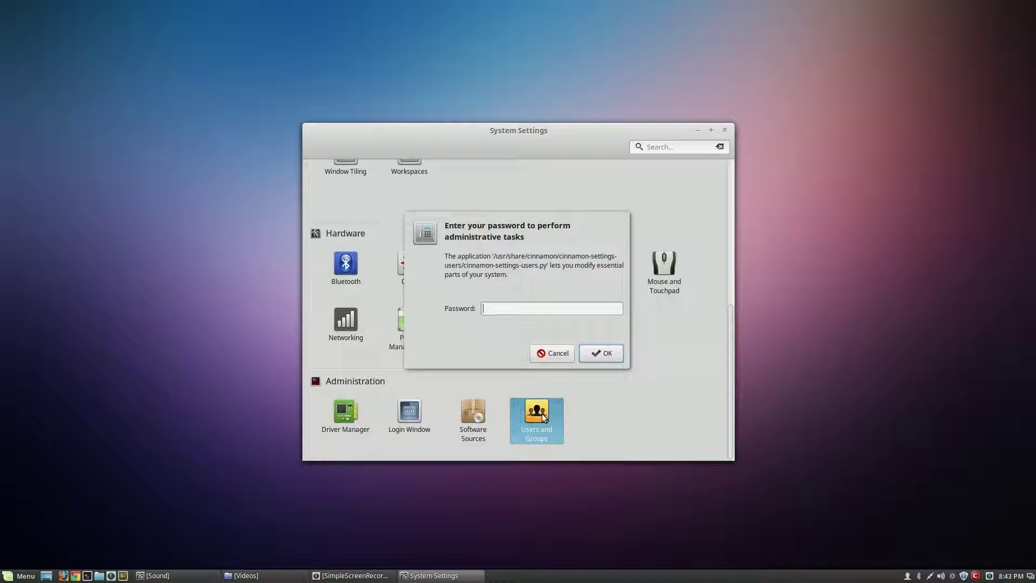
# Step: Authenticate with the administrator password and change the user's account type to Administrator
pyautogui.write('•••••••')
pyautogui.press('Return')
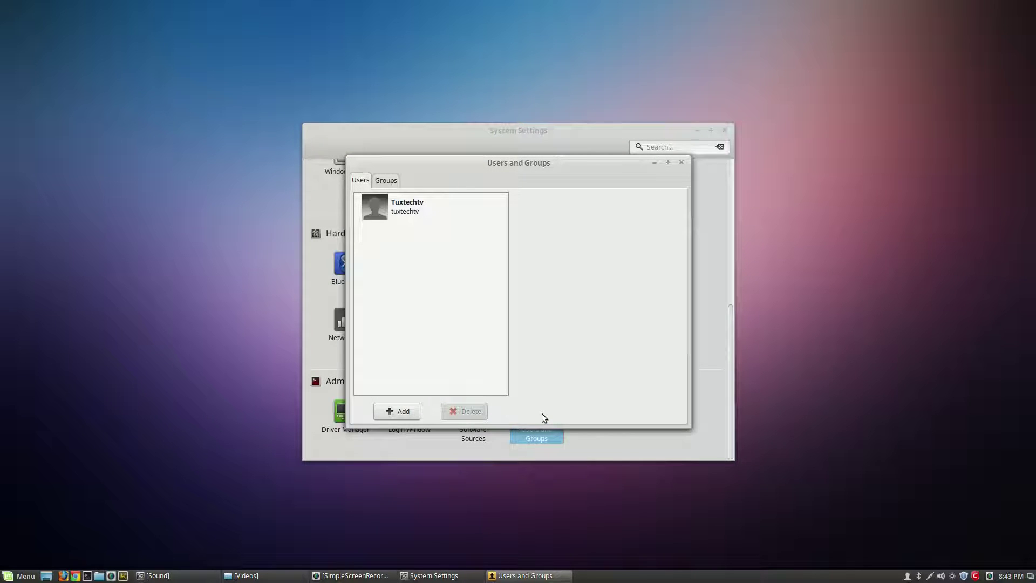
pyautogui.click(401, 208)
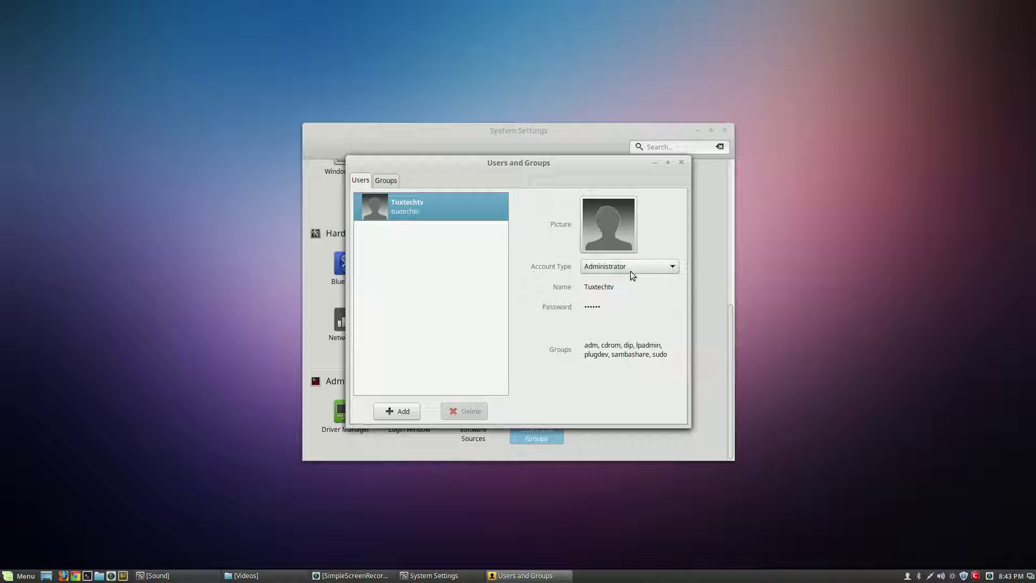
pyautogui.click(646, 271)
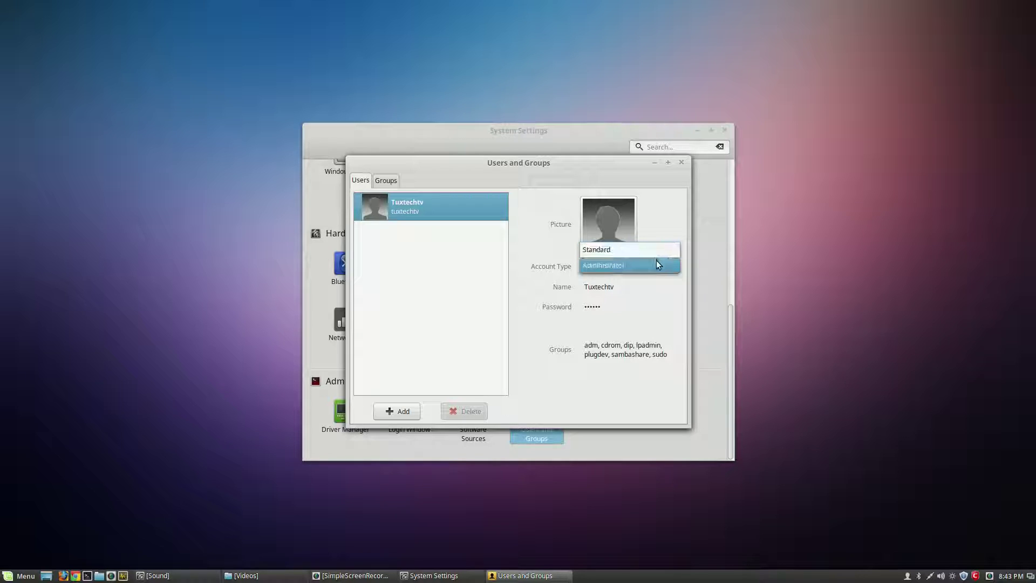
pyautogui.click(657, 264)
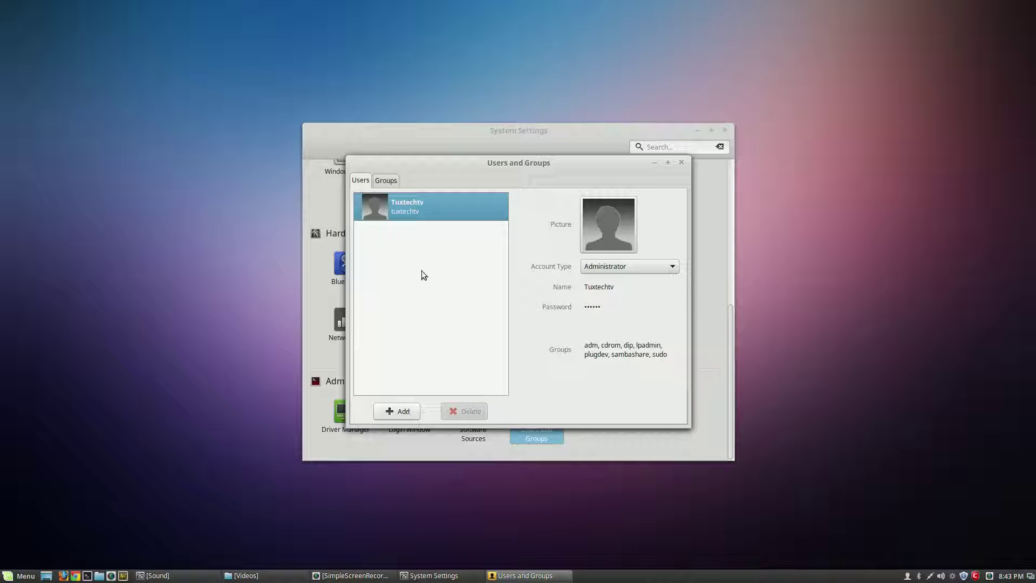
# Step: Look over the Groups list, return to Users, and close Users and Groups
pyautogui.click(395, 178)
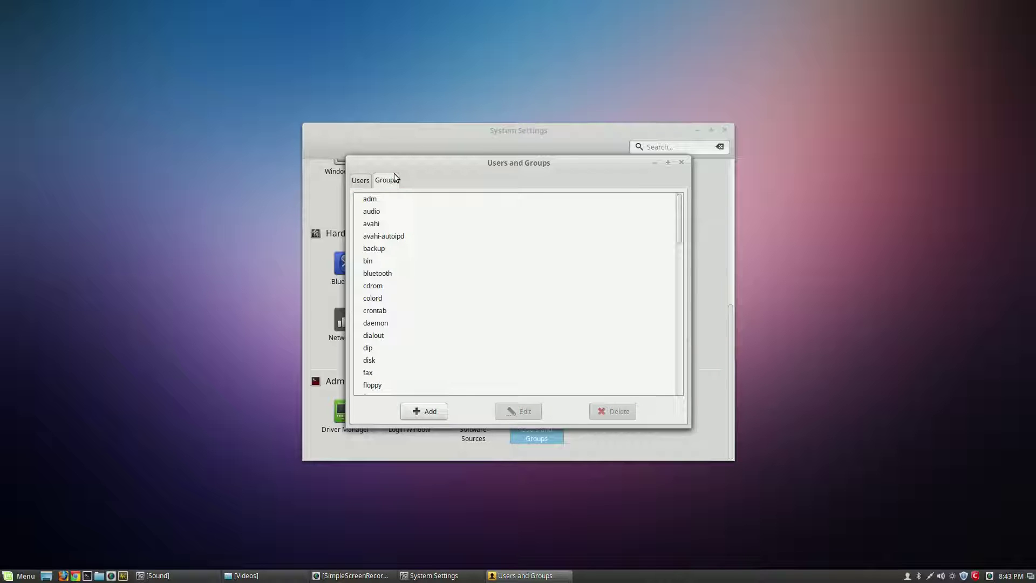
pyautogui.click(360, 181)
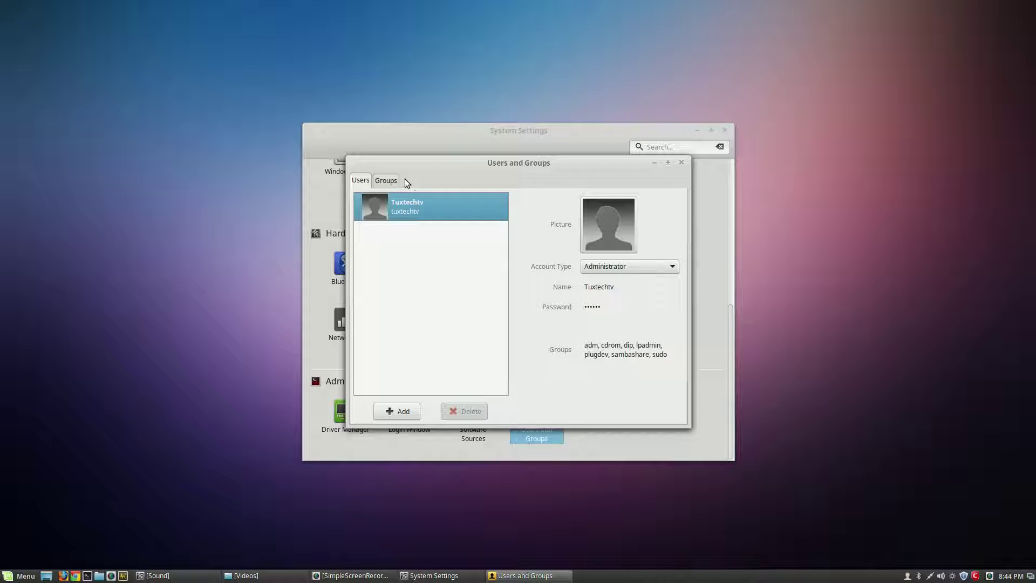
pyautogui.click(680, 163)
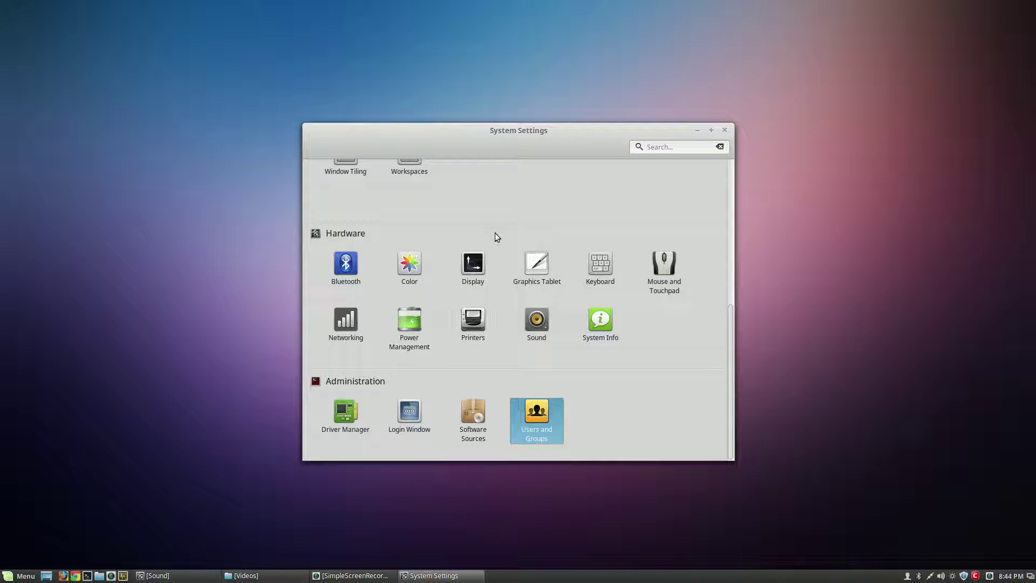
# Step: In Hot Corners, set the top-left corner action to Show the desktop
pyautogui.scroll(5, 497, 244)
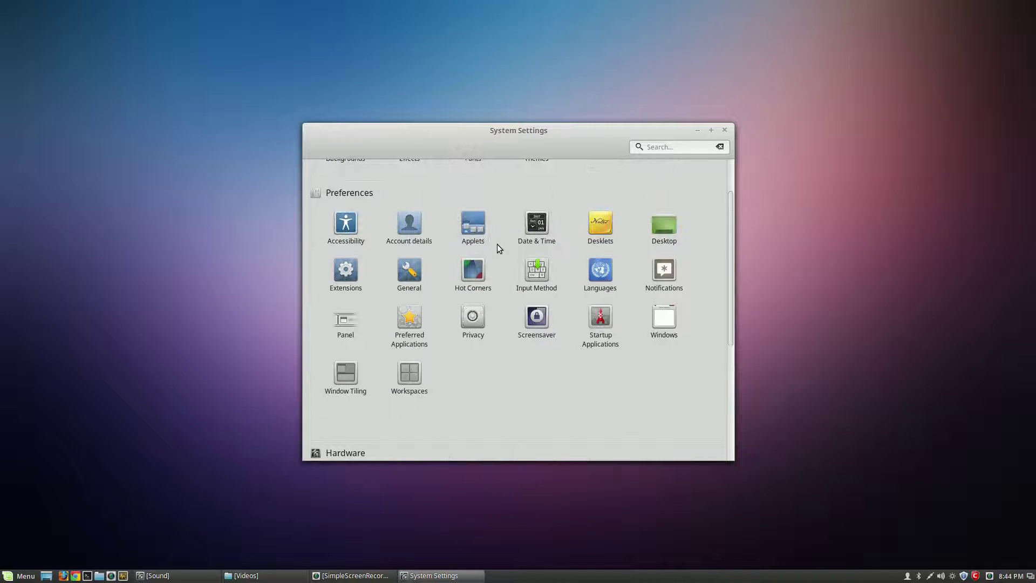
pyautogui.scroll(-3, 497, 244)
pyautogui.scroll(4, 497, 244)
pyautogui.click(475, 268)
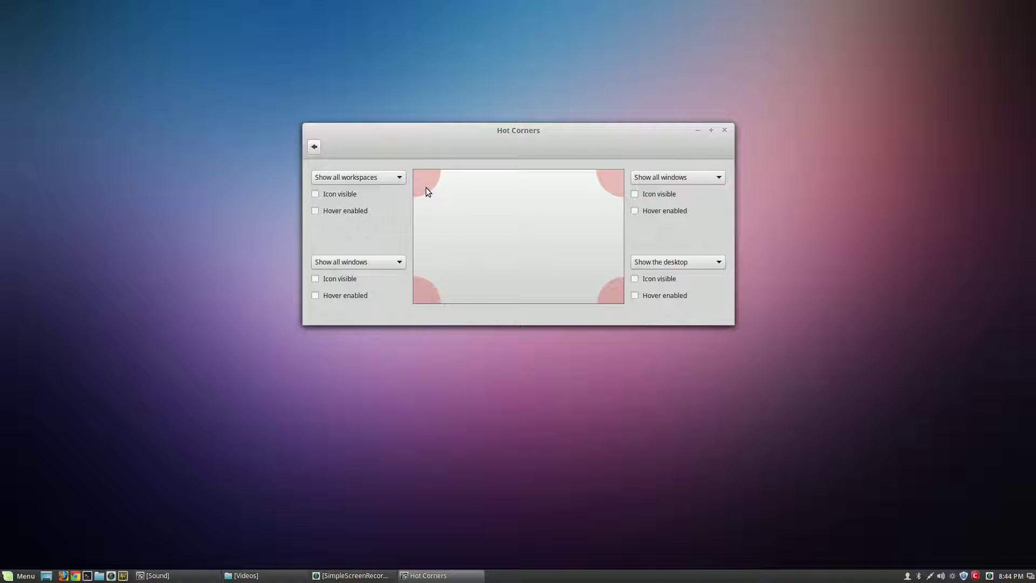
pyautogui.click(399, 179)
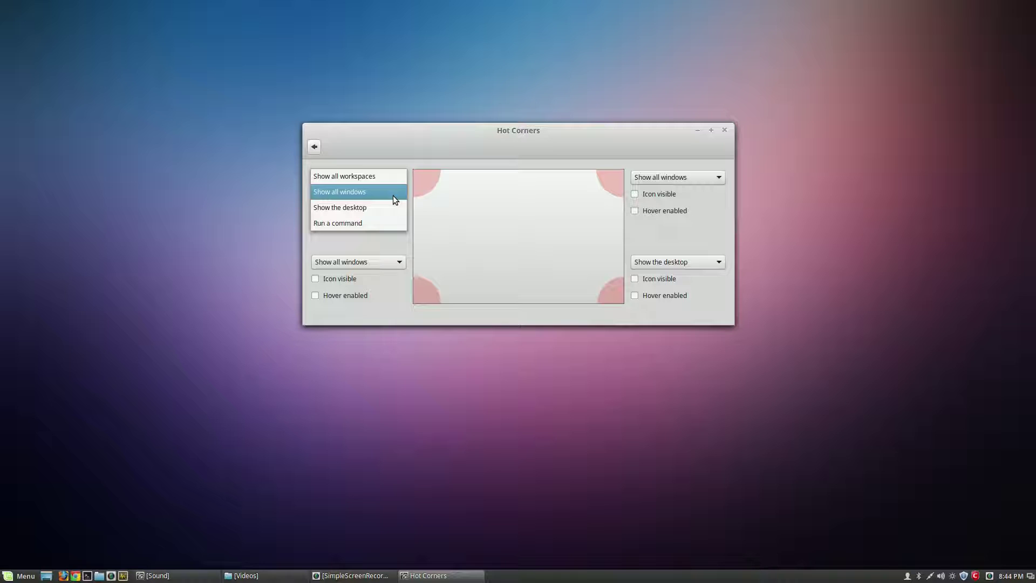
pyautogui.click(393, 210)
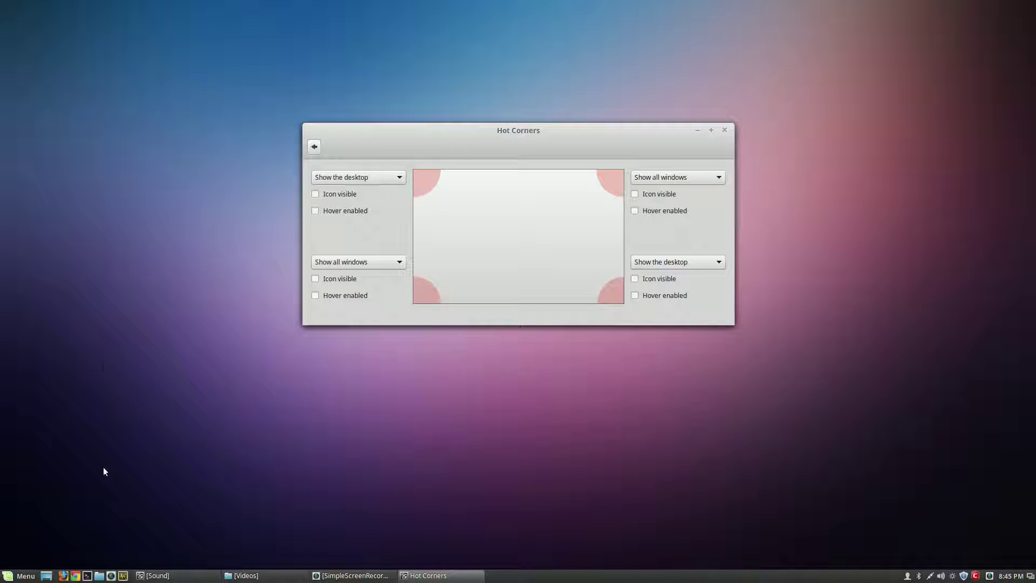
# Step: Minimize the recorder, move the Videos window down-left, and bring Hot Corners back to front
pyautogui.click(270, 577)
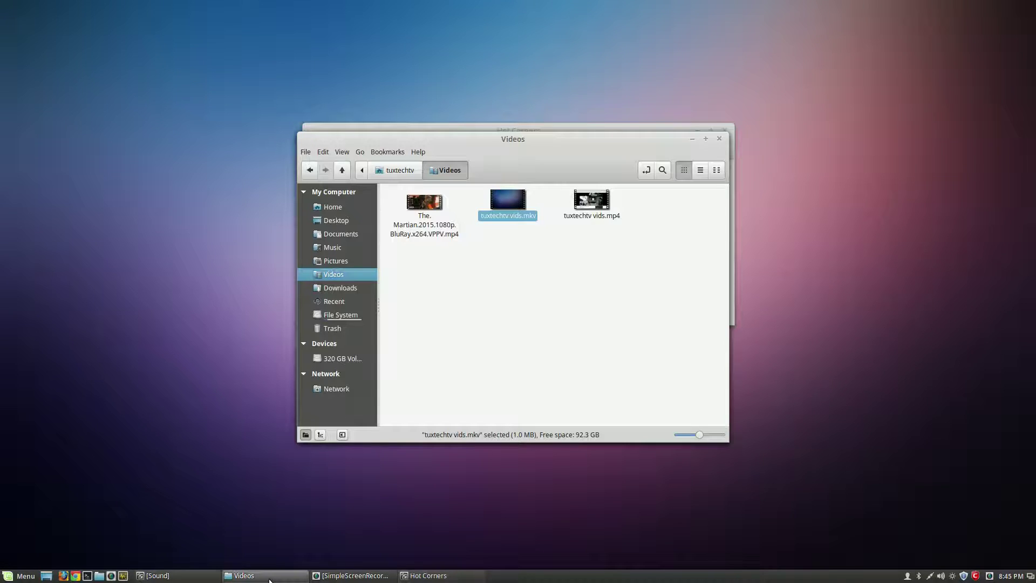
pyautogui.click(369, 578)
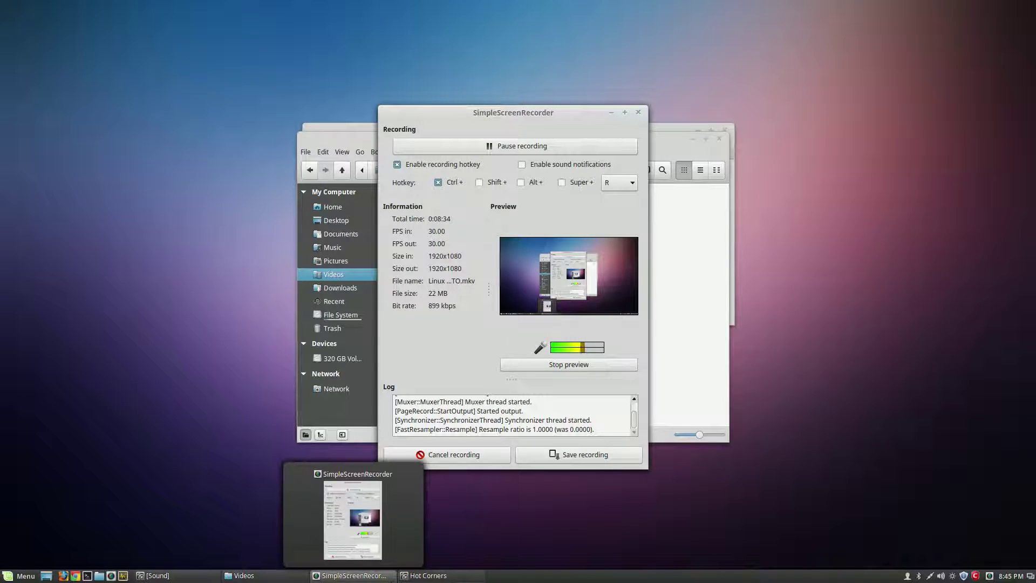
pyautogui.click(369, 577)
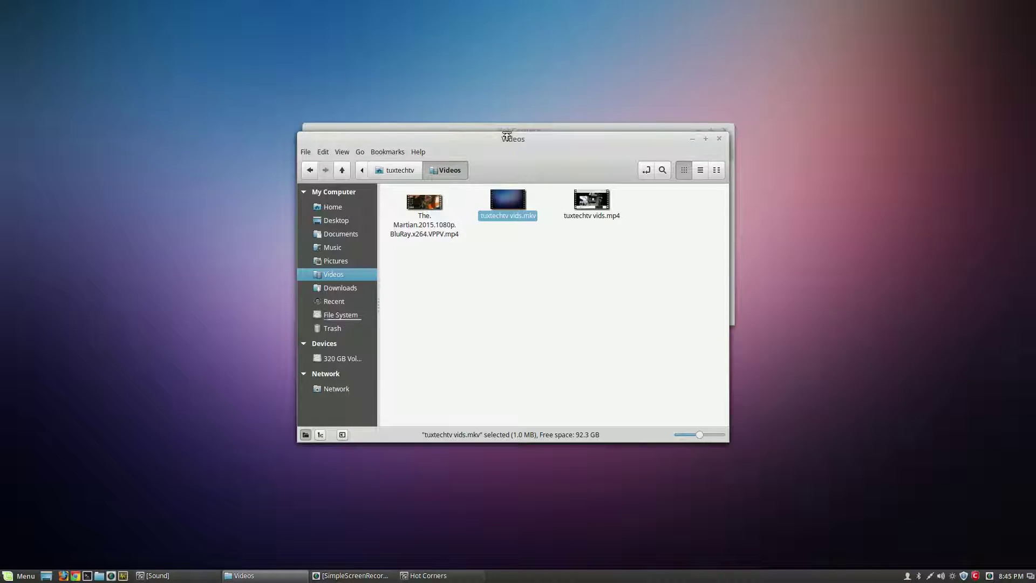
pyautogui.moveTo(434, 130); pyautogui.dragTo(412, 164)
pyautogui.click(564, 131)
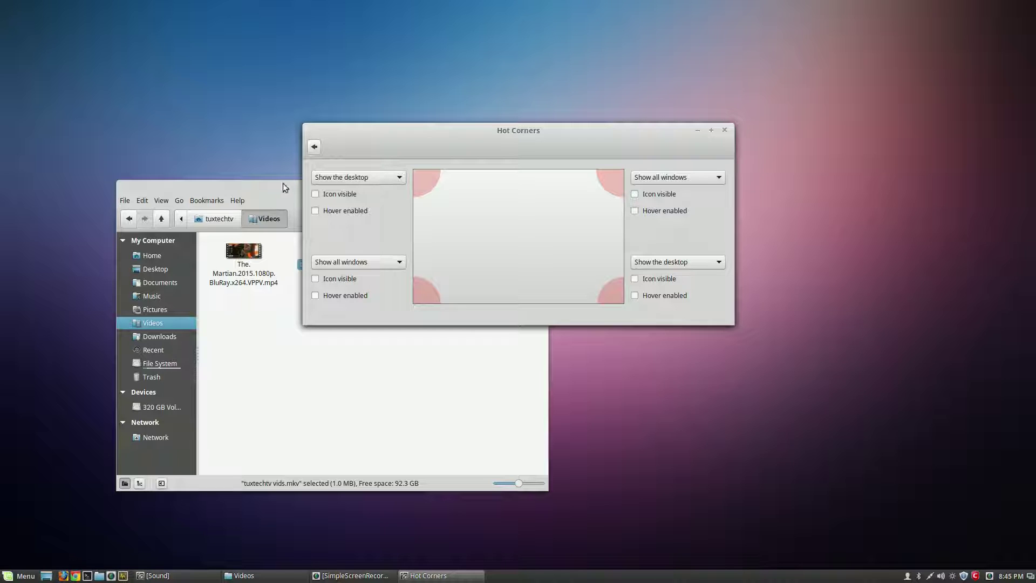
# Step: Test the top-left corner's icon and hover options, keep Show the desktop, then turn hover off
pyautogui.click(315, 194)
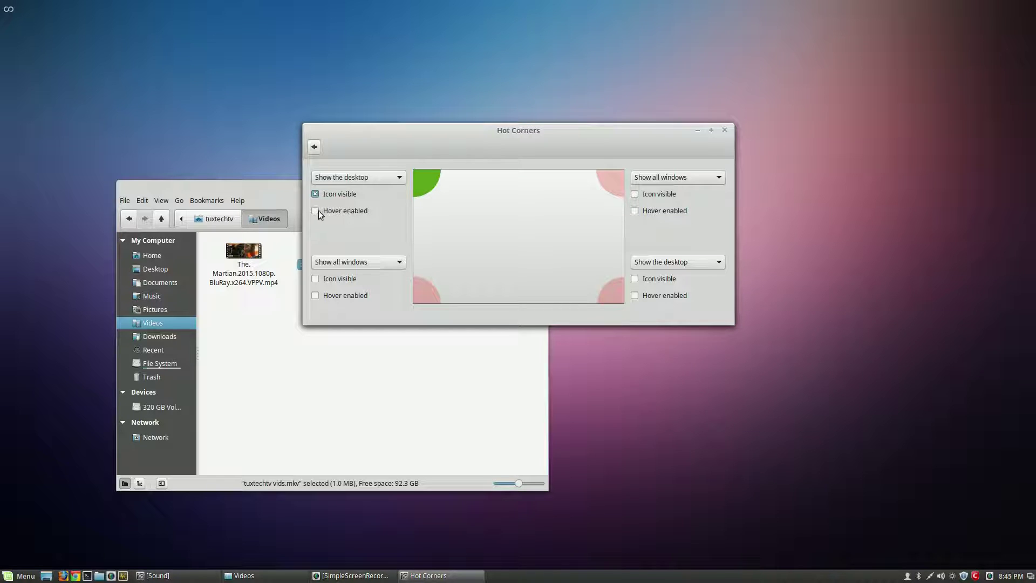
pyautogui.click(316, 211)
pyautogui.click(316, 195)
pyautogui.moveTo(1, 1)
pyautogui.click(399, 178)
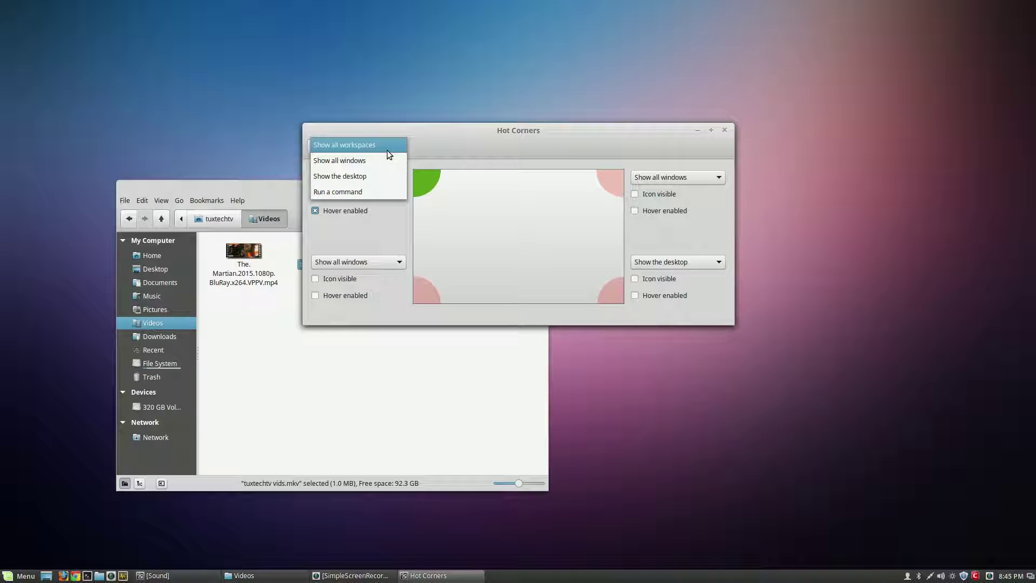
pyautogui.click(372, 177)
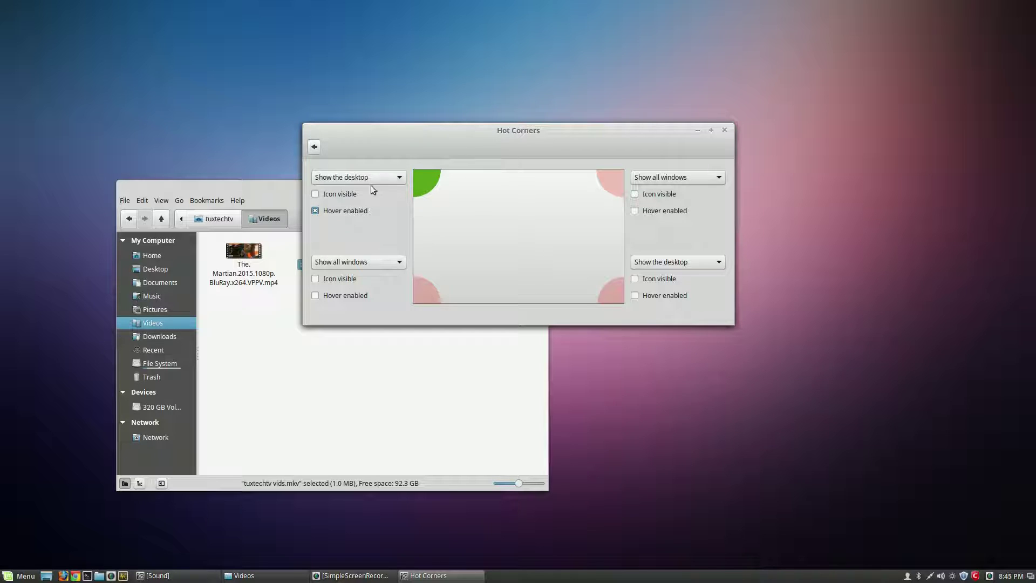
pyautogui.click(316, 211)
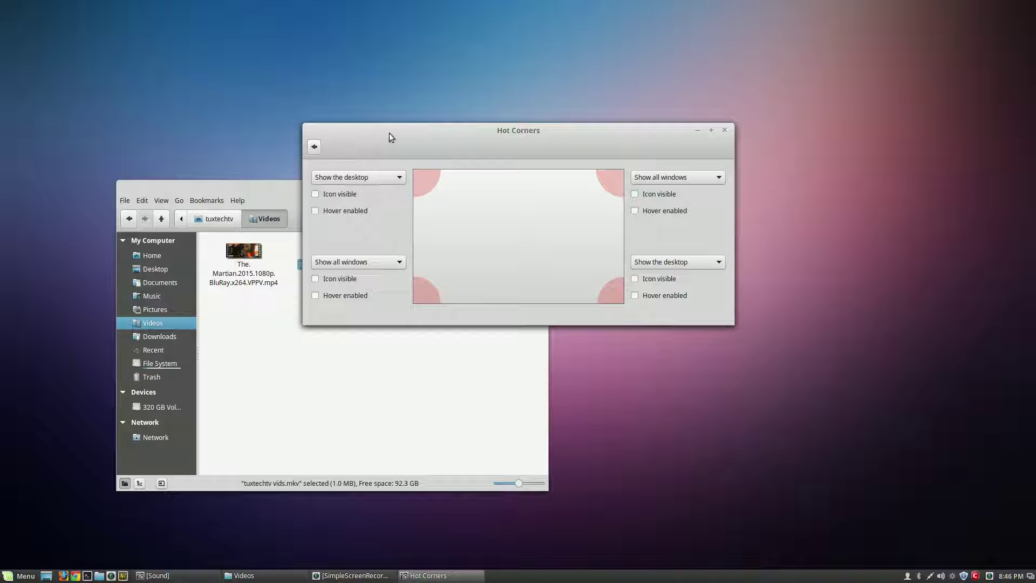
# Step: Arrange the Hot Corners window up-right, beside the Videos window without overlap
pyautogui.moveTo(390, 133); pyautogui.dragTo(643, 114)
pyautogui.moveTo(371, 189); pyautogui.dragTo(316, 120)
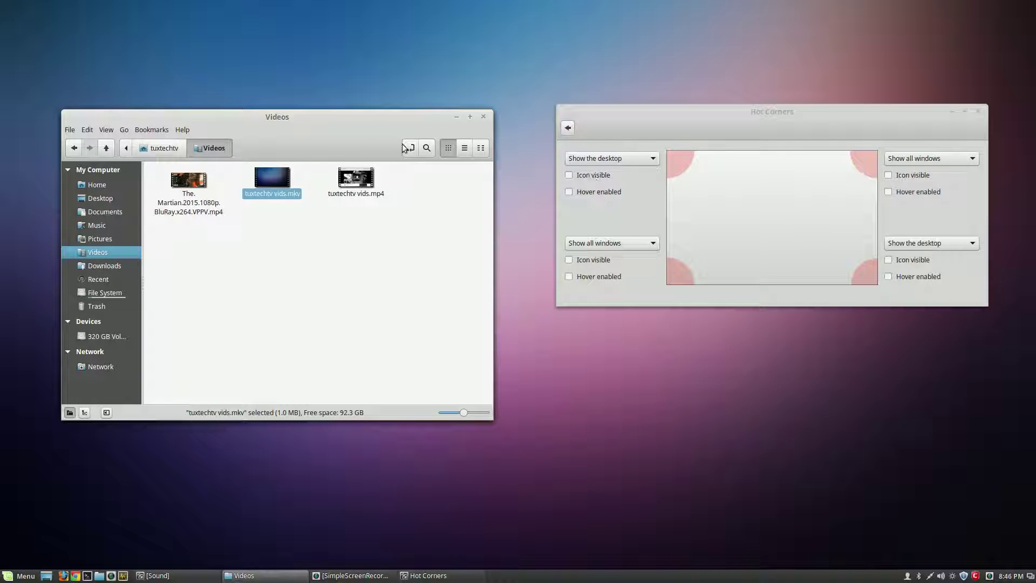
pyautogui.moveTo(355, 123)
pyautogui.mouseDown()
pyautogui.moveTo(329, 131)
pyautogui.moveTo(343, 126)
pyautogui.mouseUp()
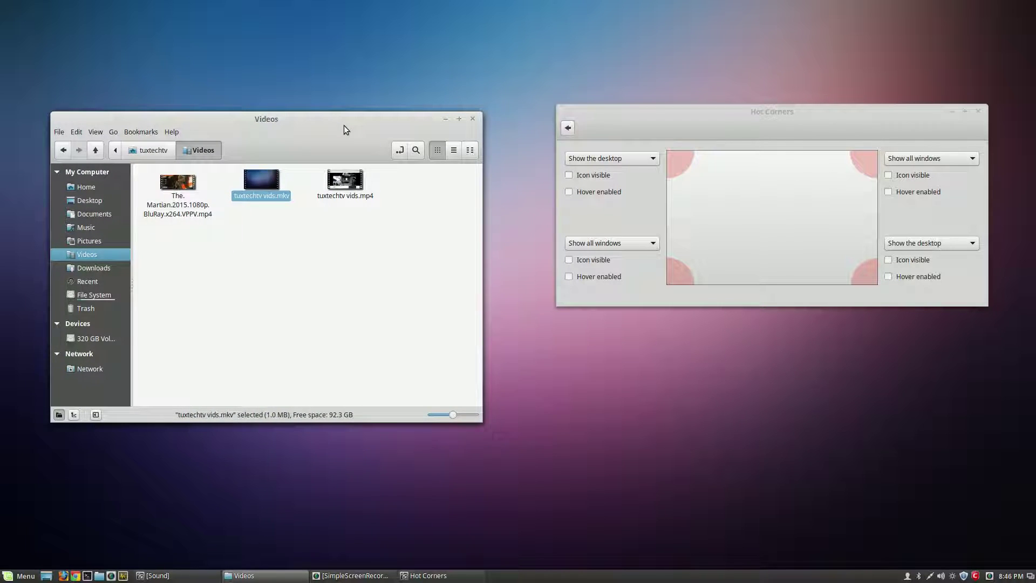
# Step: Go back to the settings overview and open Extensions
pyautogui.click(565, 128)
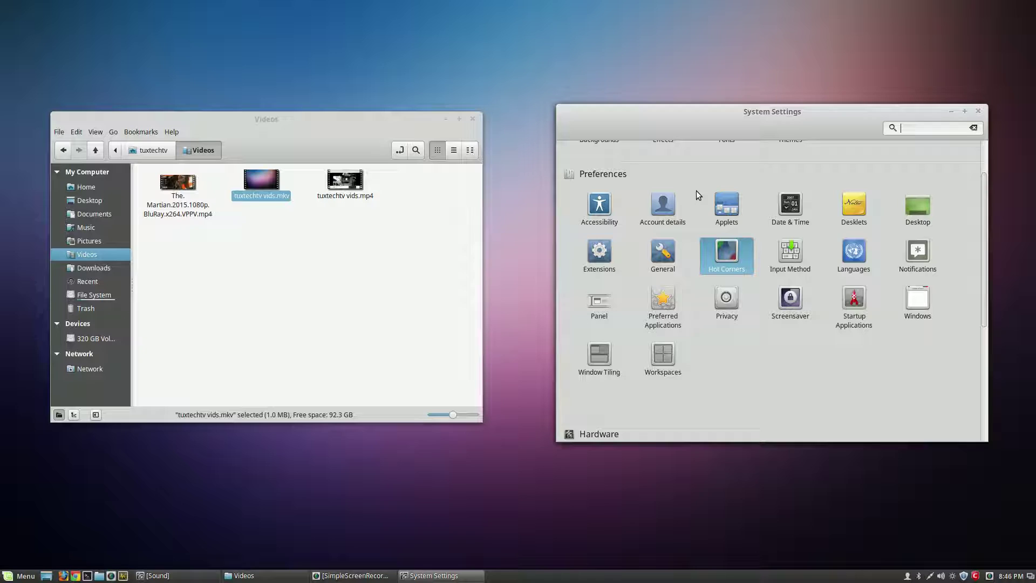
pyautogui.scroll(-1, 696, 190)
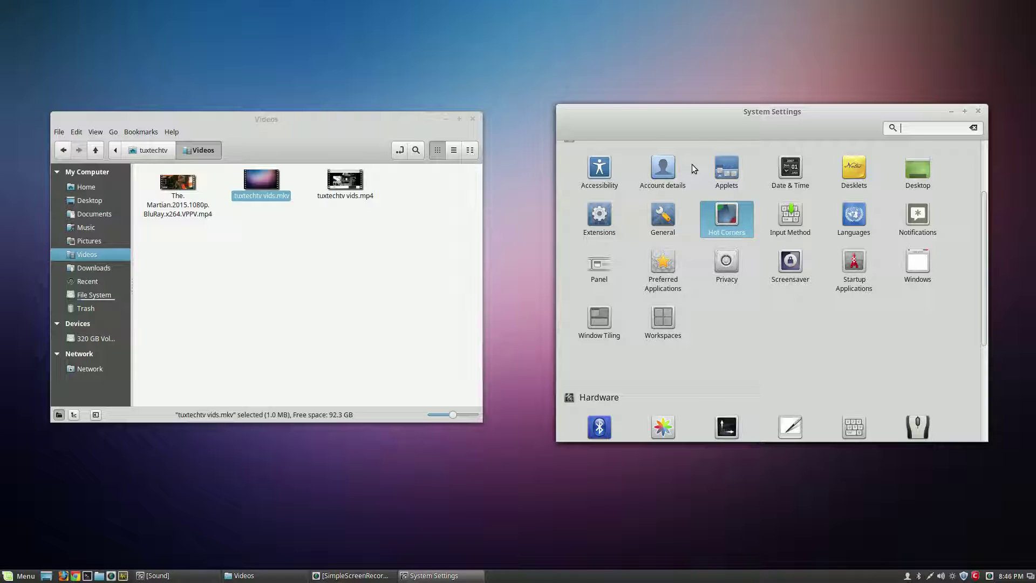
pyautogui.click(594, 219)
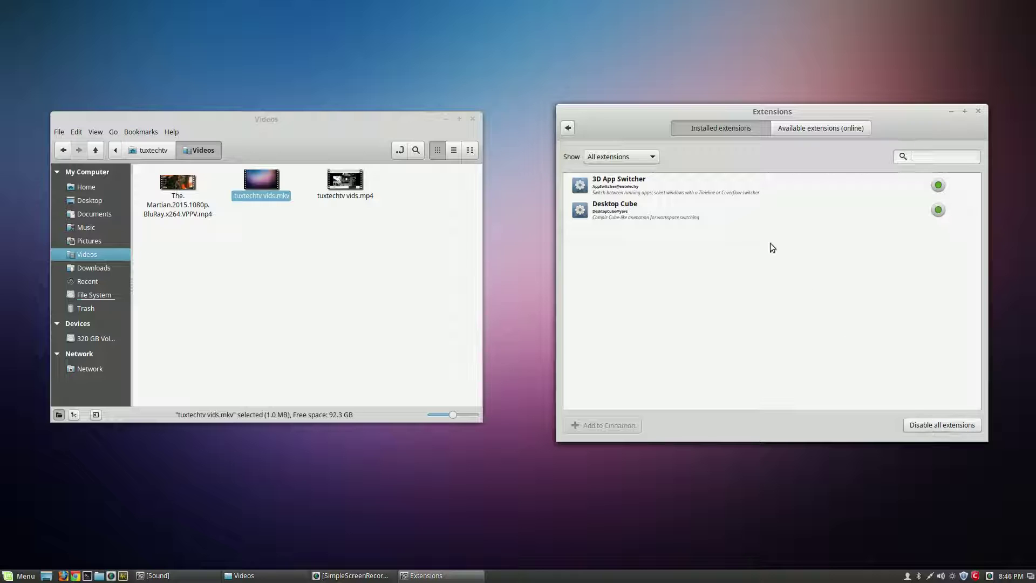
# Step: Browse the online extensions sorted by Popularity, selecting Desktop Cube along the way
pyautogui.click(809, 128)
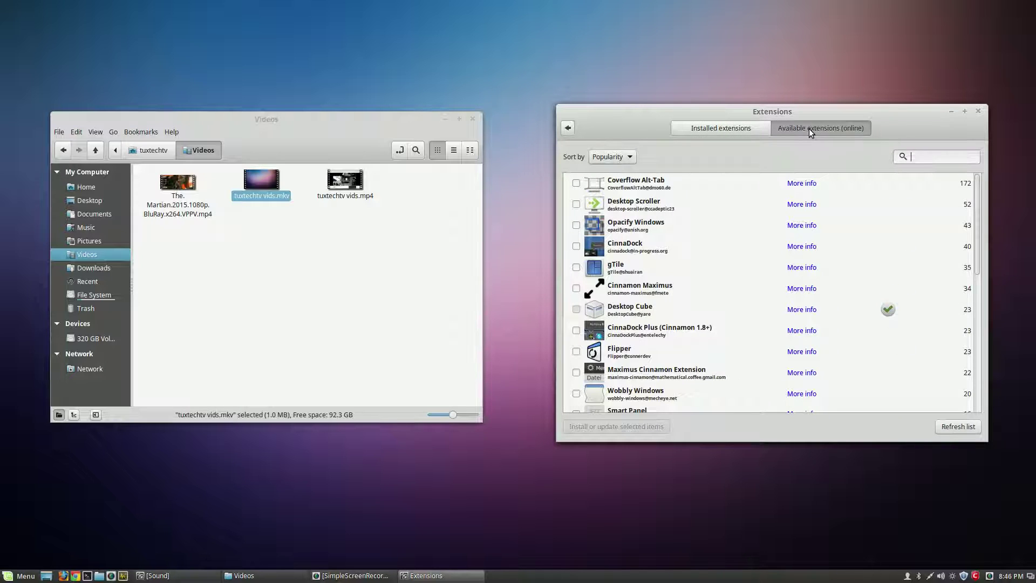
pyautogui.scroll(-3, 704, 249)
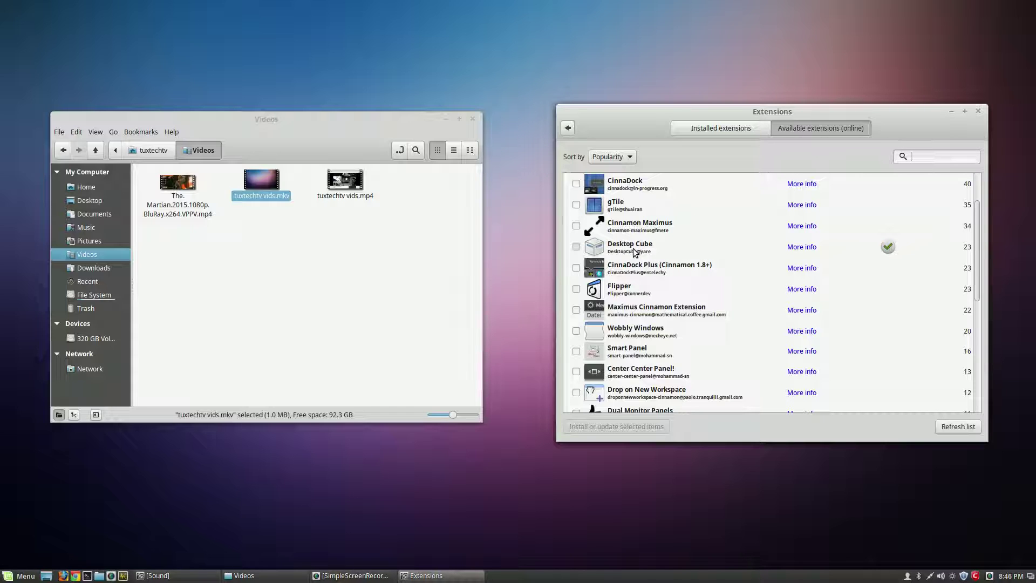
pyautogui.click(540, 362)
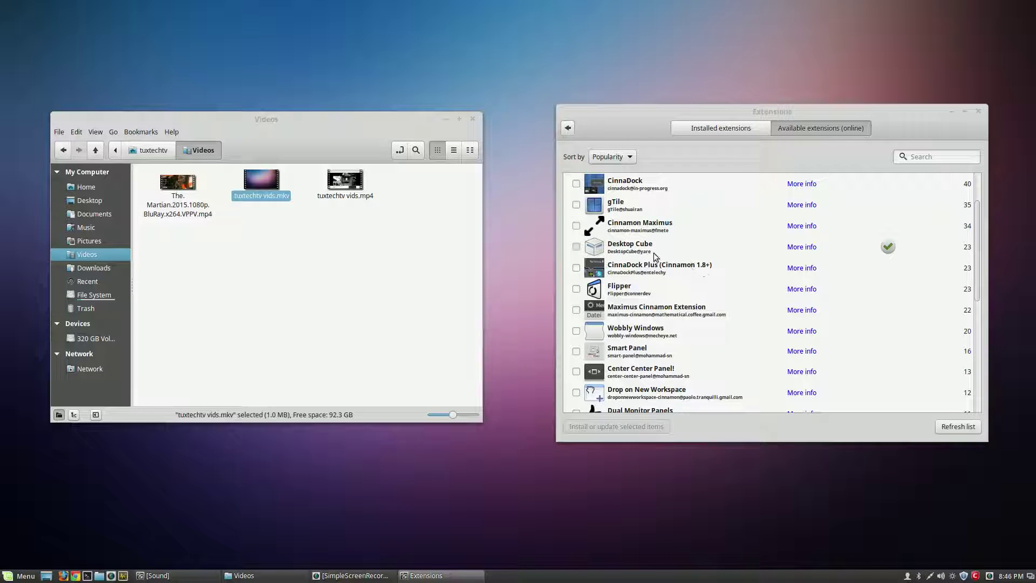
pyautogui.click(635, 252)
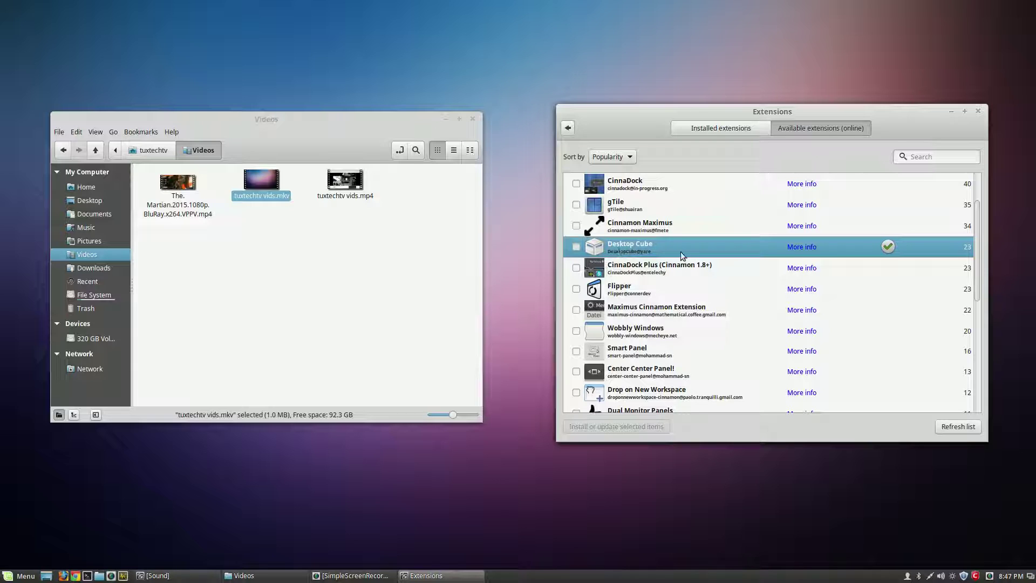
pyautogui.scroll(-3, 681, 252)
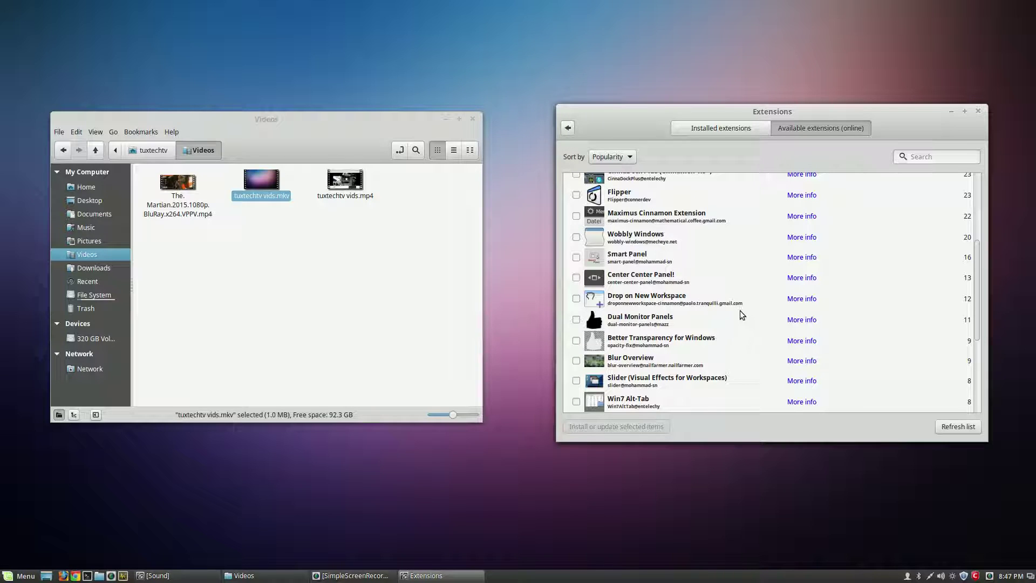
pyautogui.scroll(-5, 740, 309)
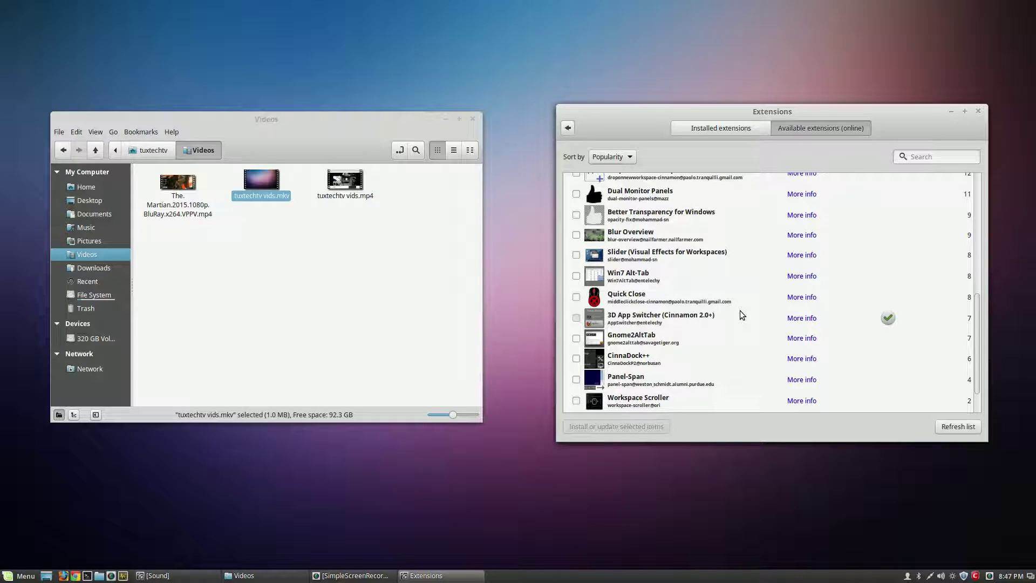
pyautogui.scroll(-1, 741, 311)
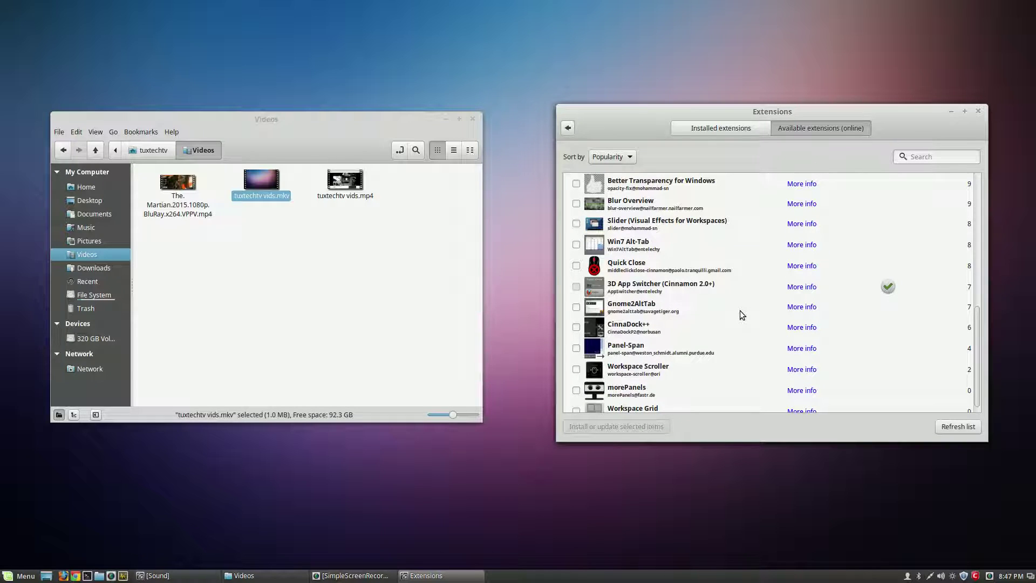
pyautogui.scroll(-1, 740, 315)
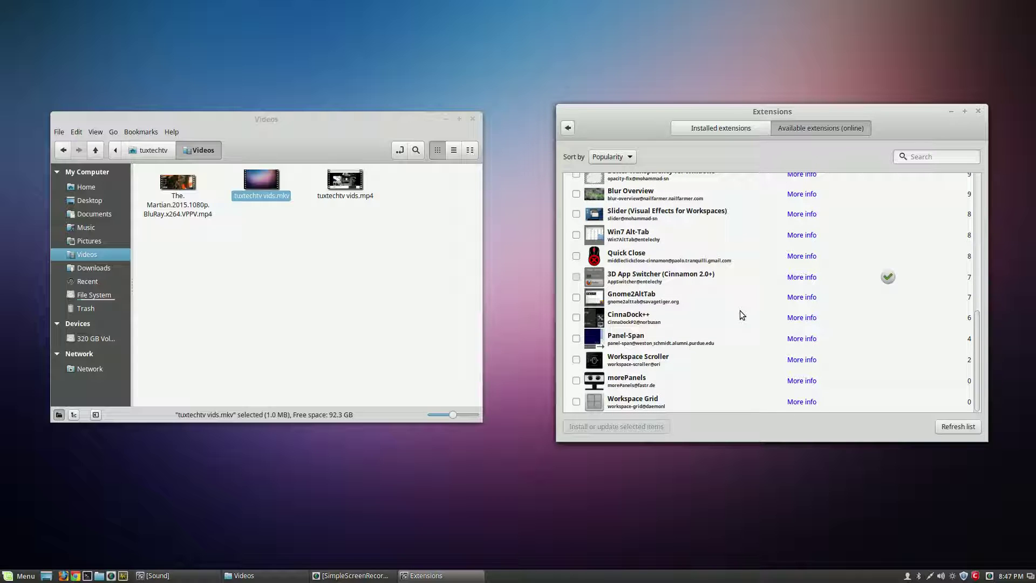
pyautogui.scroll(10, 740, 315)
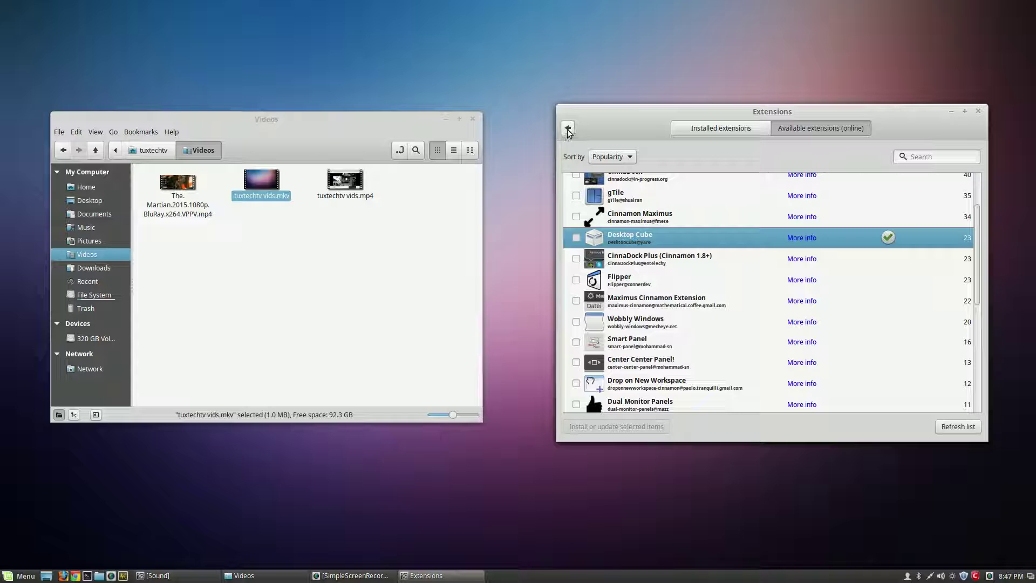
# Step: Check the Graphics Tablet page and return to the overview
pyautogui.click(569, 128)
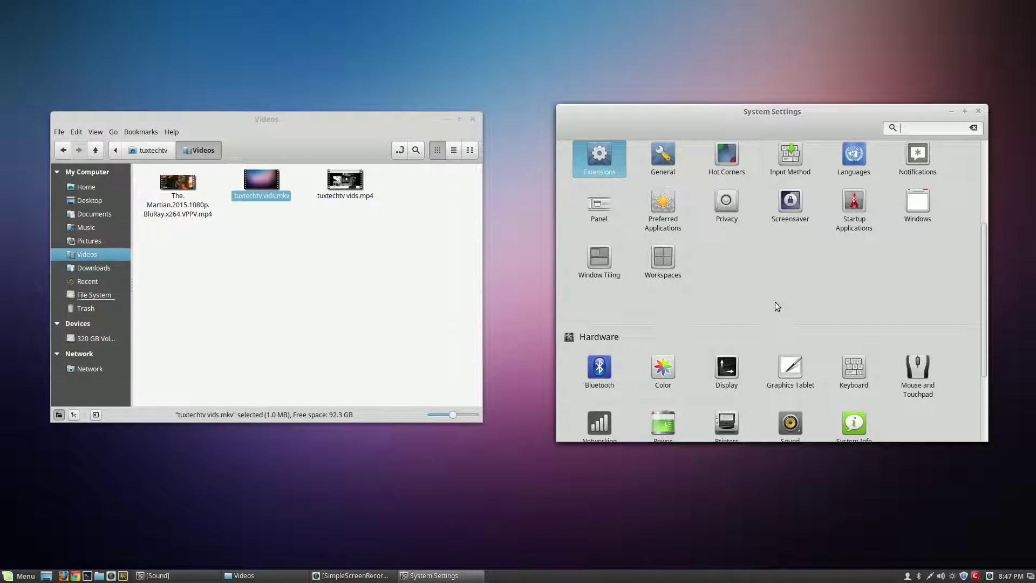
pyautogui.scroll(-5, 775, 307)
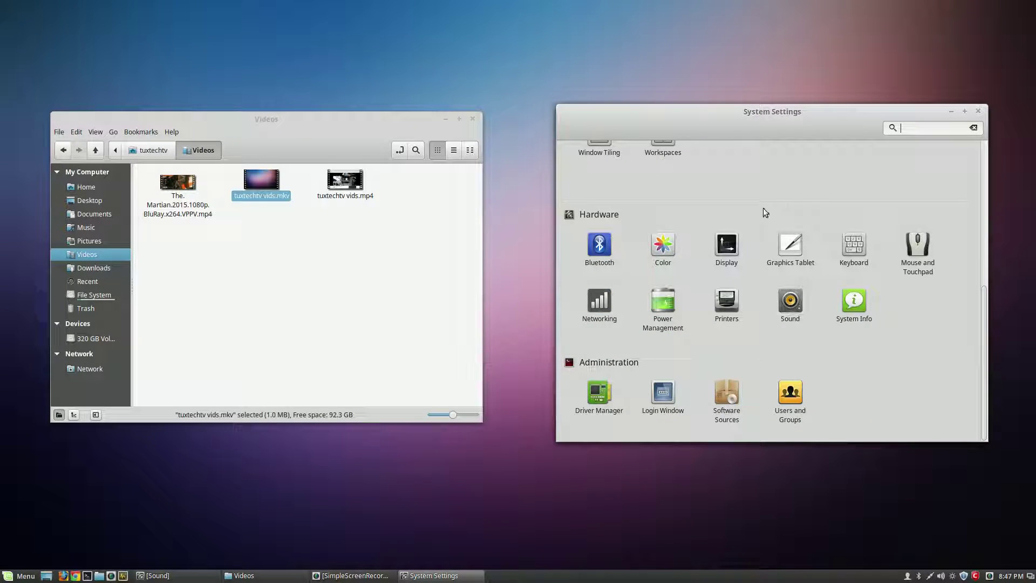
pyautogui.click(789, 247)
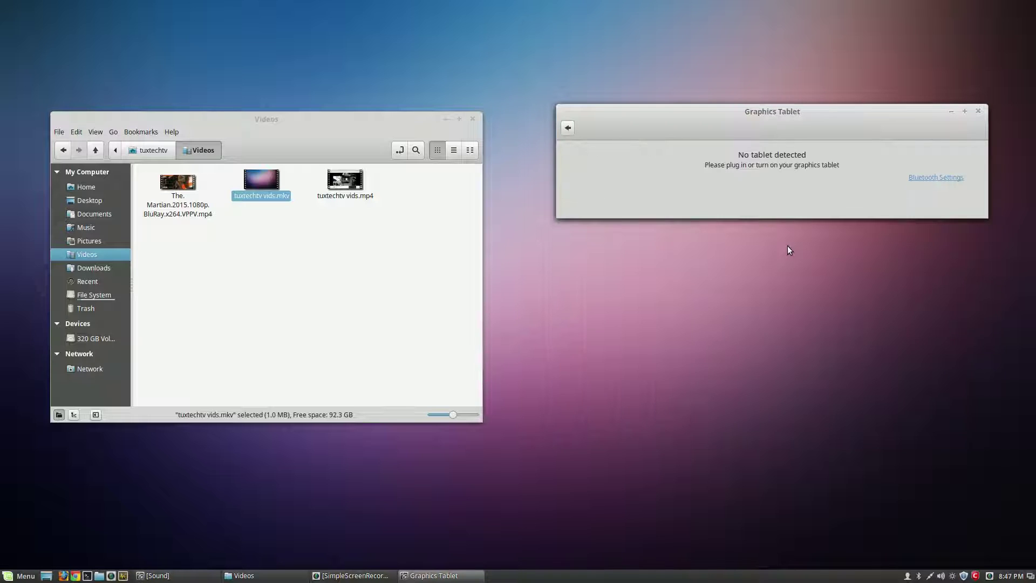
pyautogui.click(562, 128)
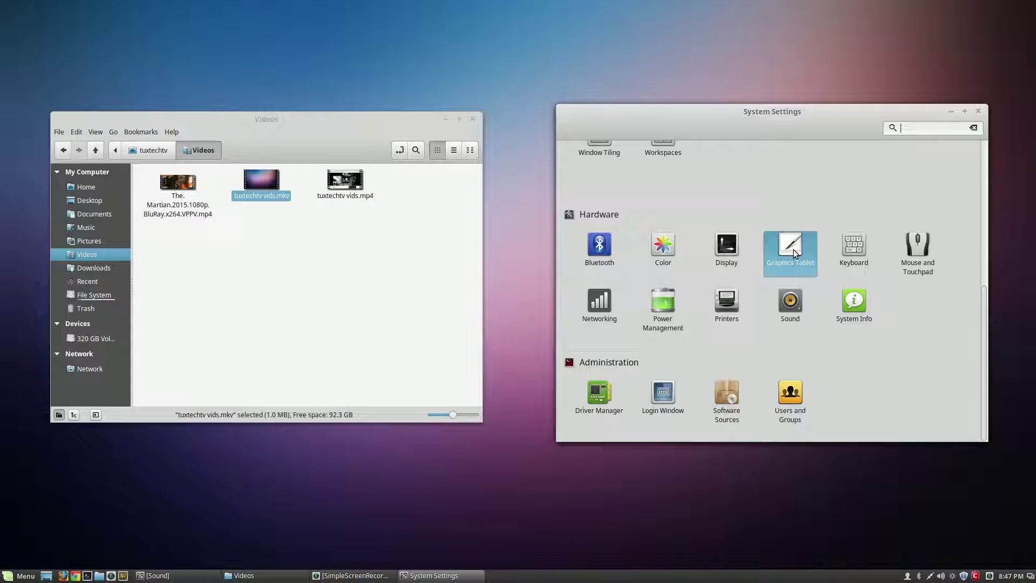
# Step: Check Power Management, with screen-off and suspend both Never, then return to the overview
pyautogui.scroll(5, 727, 219)
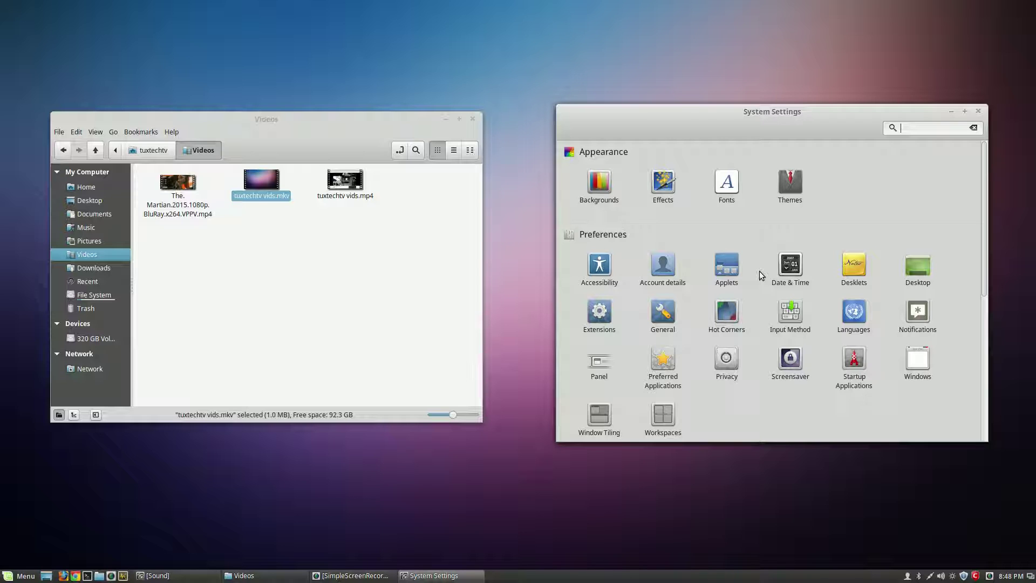
pyautogui.scroll(-5, 760, 271)
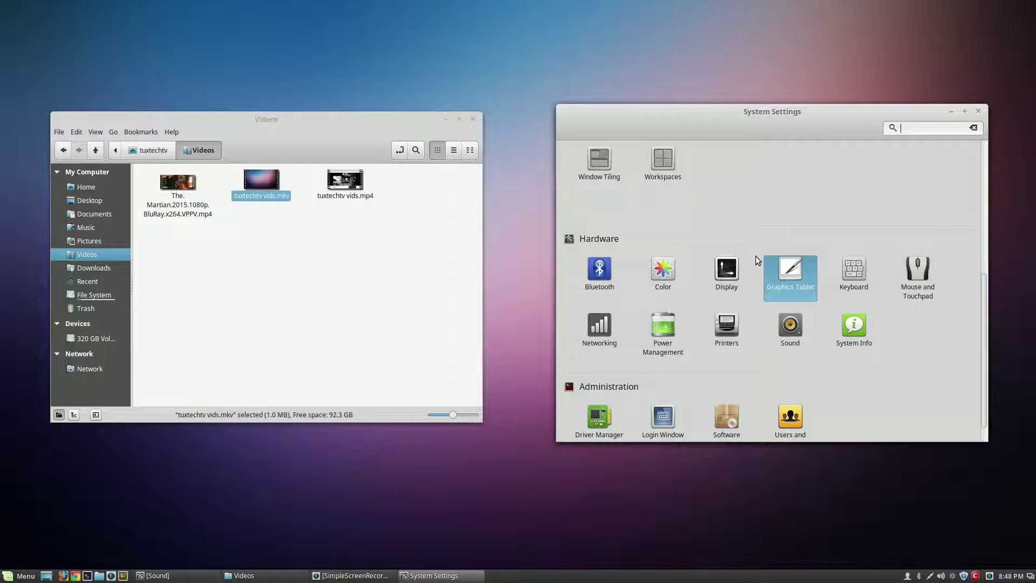
pyautogui.scroll(-1, 756, 255)
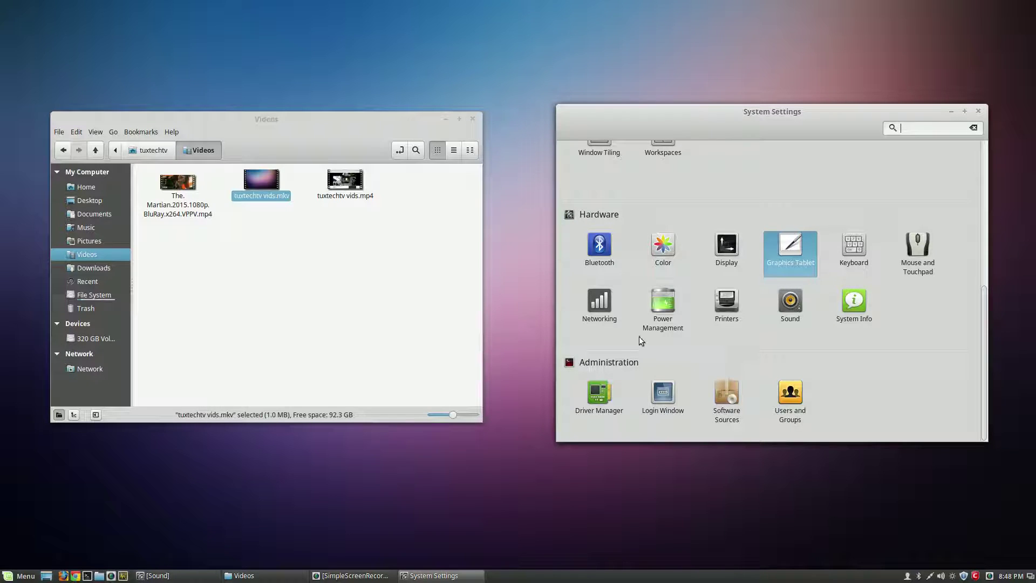
pyautogui.click(662, 306)
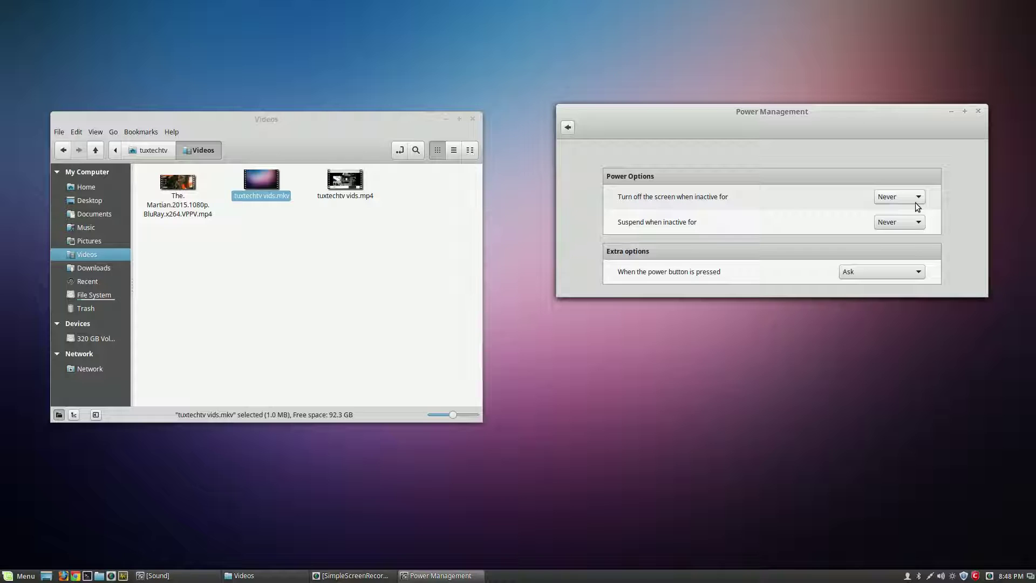
pyautogui.click(569, 130)
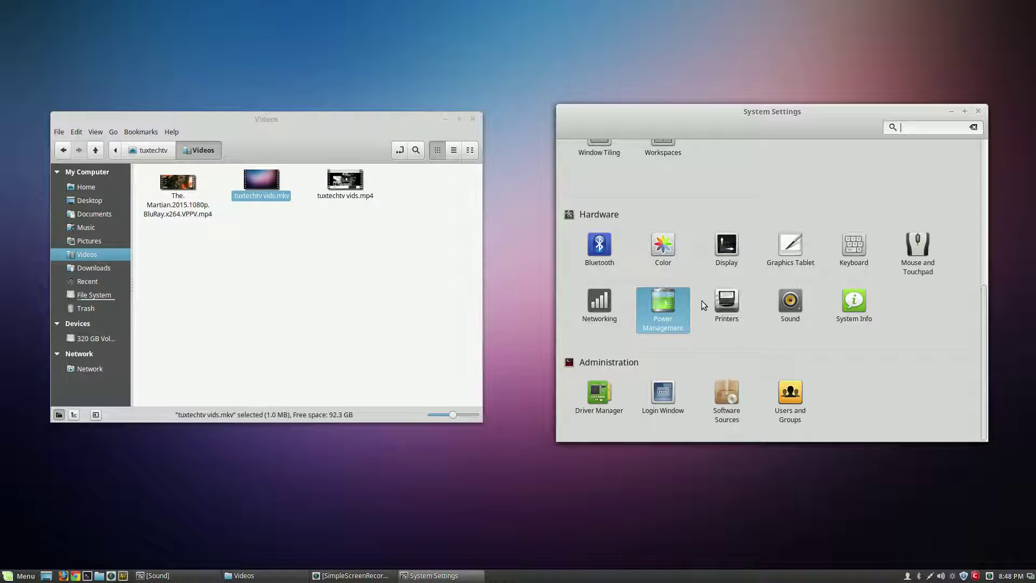
# Step: Open Printers, note that no printers are configured, and close it
pyautogui.click(719, 307)
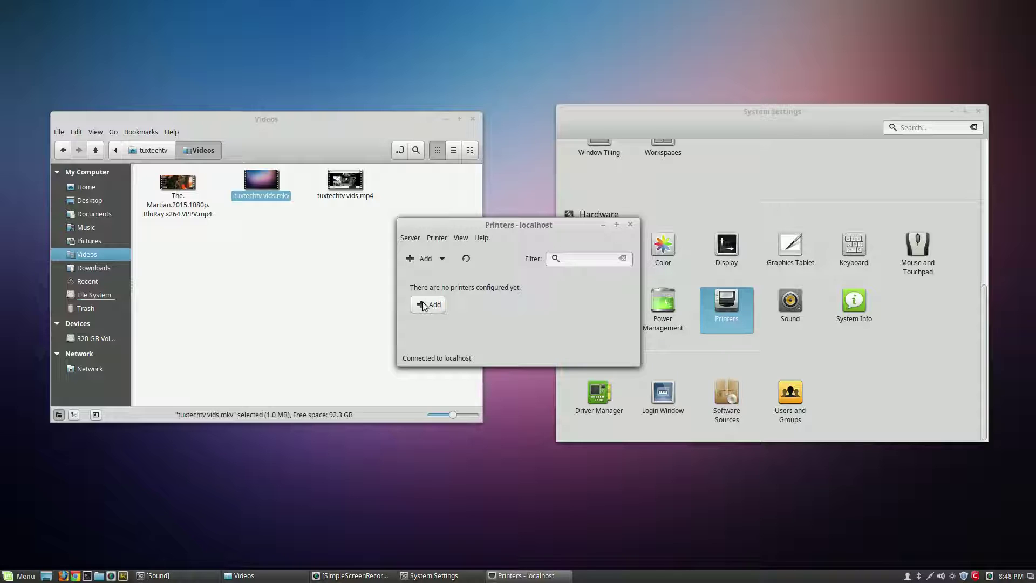
pyautogui.click(631, 225)
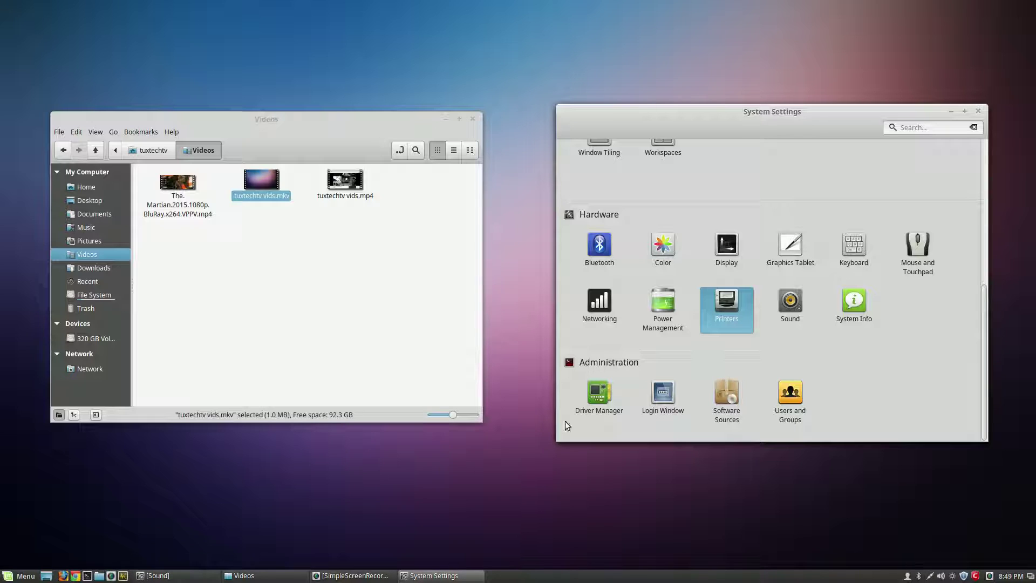
# Step: Launch Driver Manager with the password, confirm no proprietary drivers are in use, and close it
pyautogui.click(597, 394)
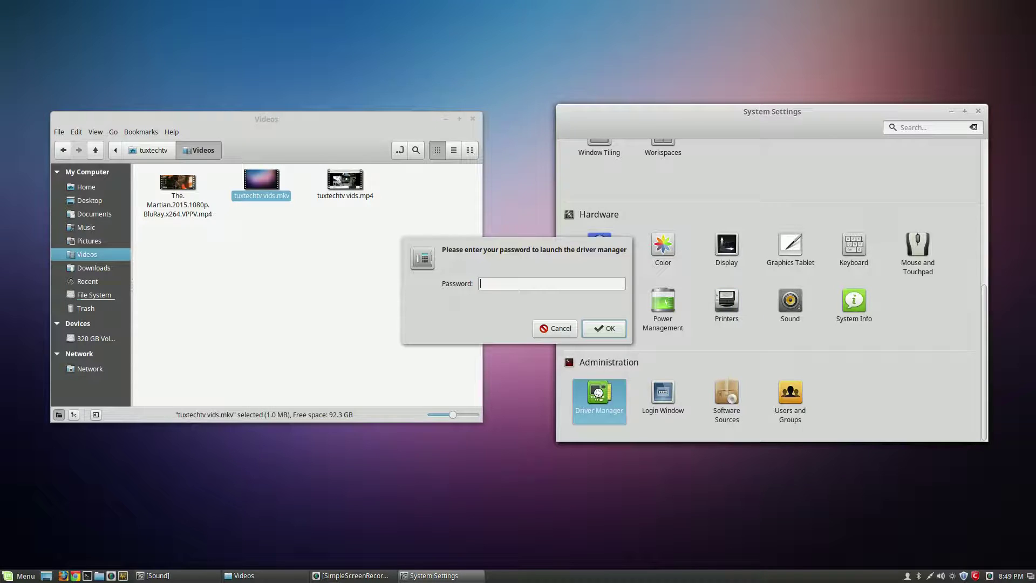
pyautogui.write('••••••••')
pyautogui.press('Return')
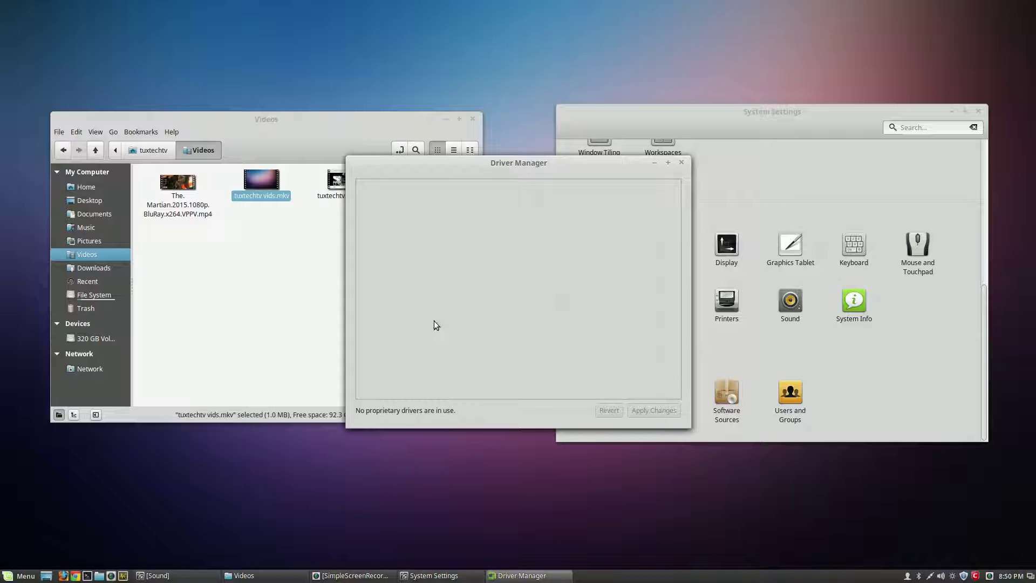
pyautogui.click(683, 163)
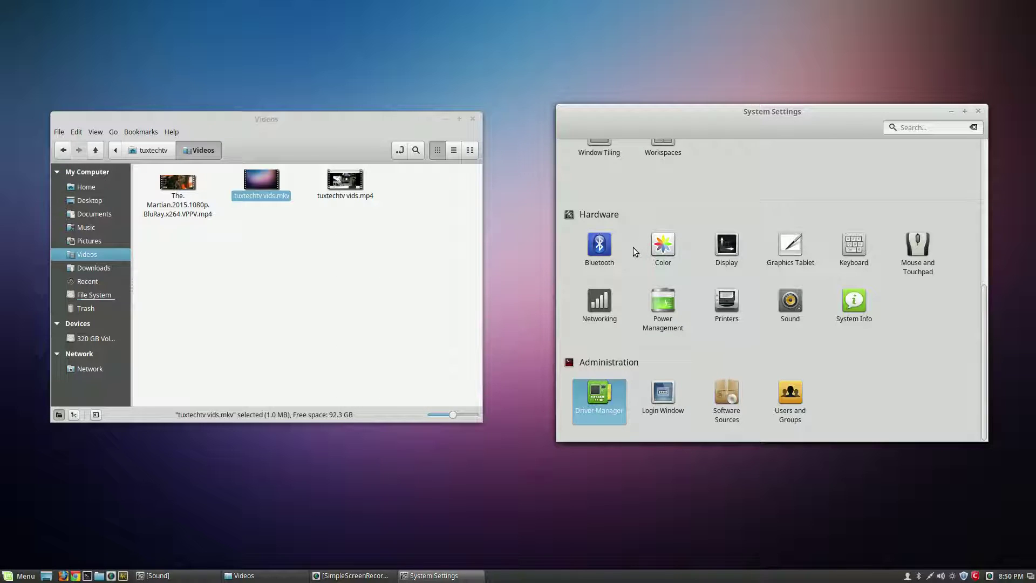
pyautogui.scroll(5, 706, 328)
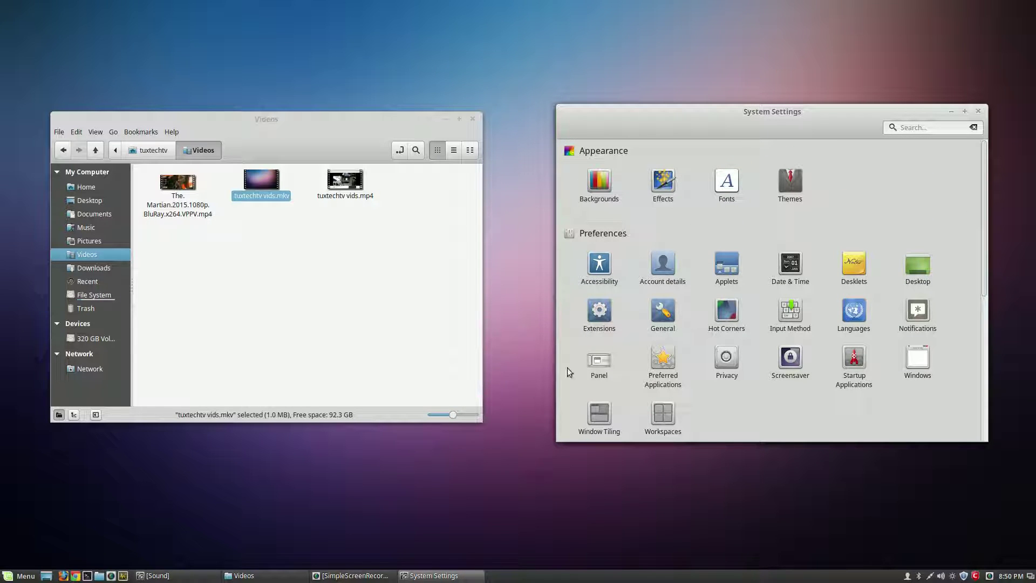
# Step: View CPU, memory and network history in System Monitor's Resources tab, then close it
pyautogui.click(123, 576)
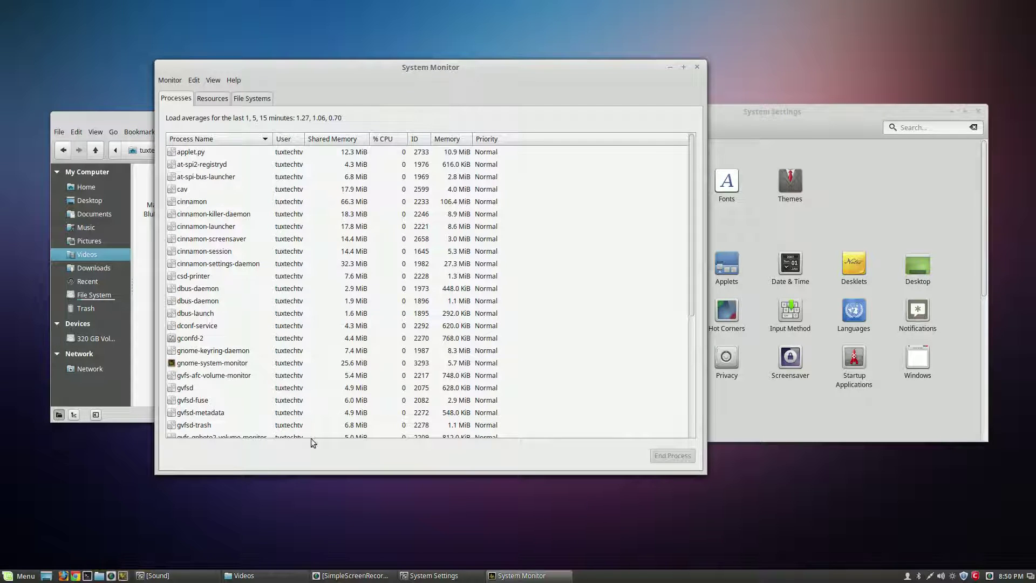
pyautogui.click(210, 101)
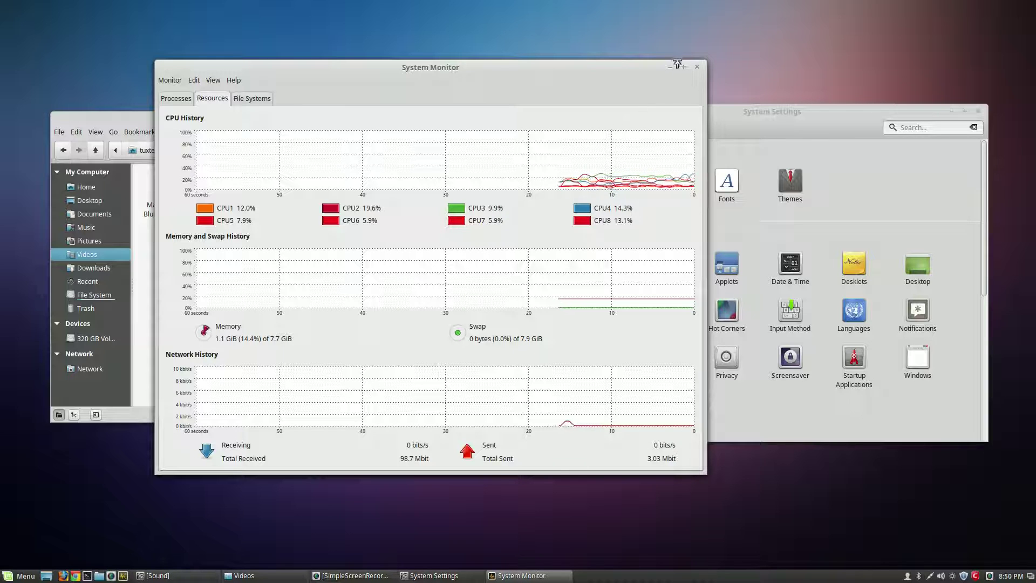
pyautogui.click(697, 67)
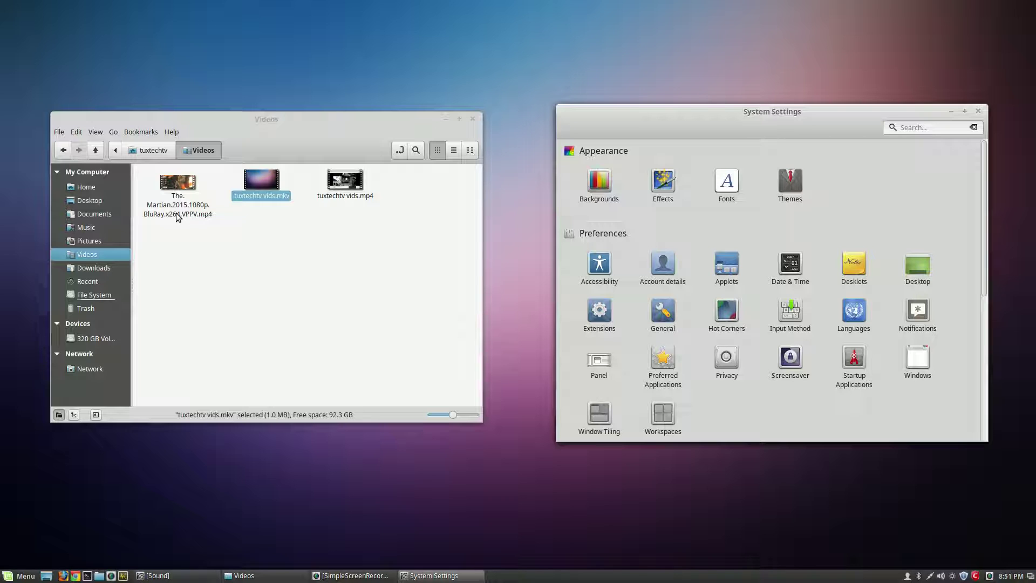
# Step: Close the Videos folder window and glance at Backgrounds before returning to the overview
pyautogui.click(473, 119)
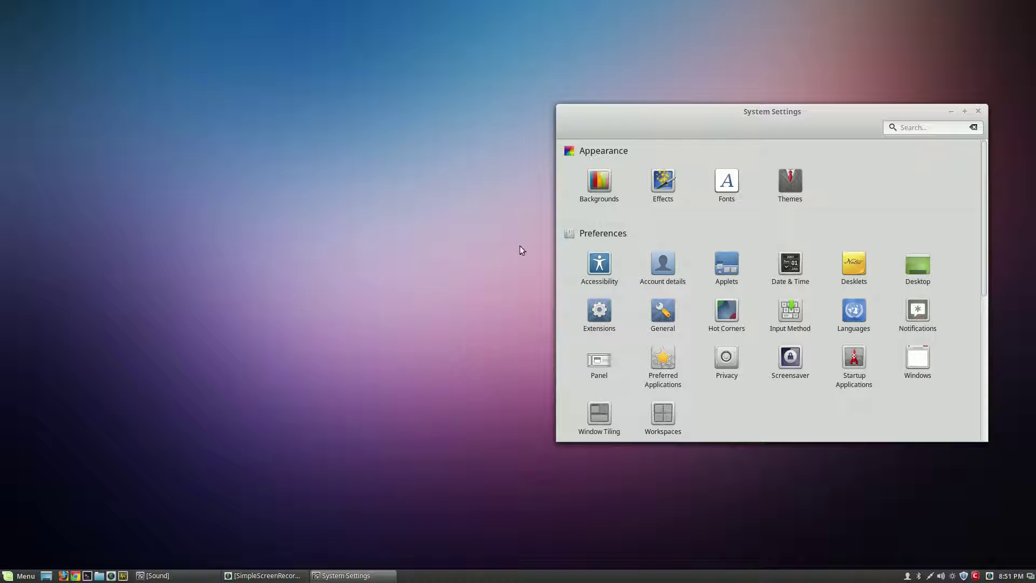
pyautogui.click(602, 183)
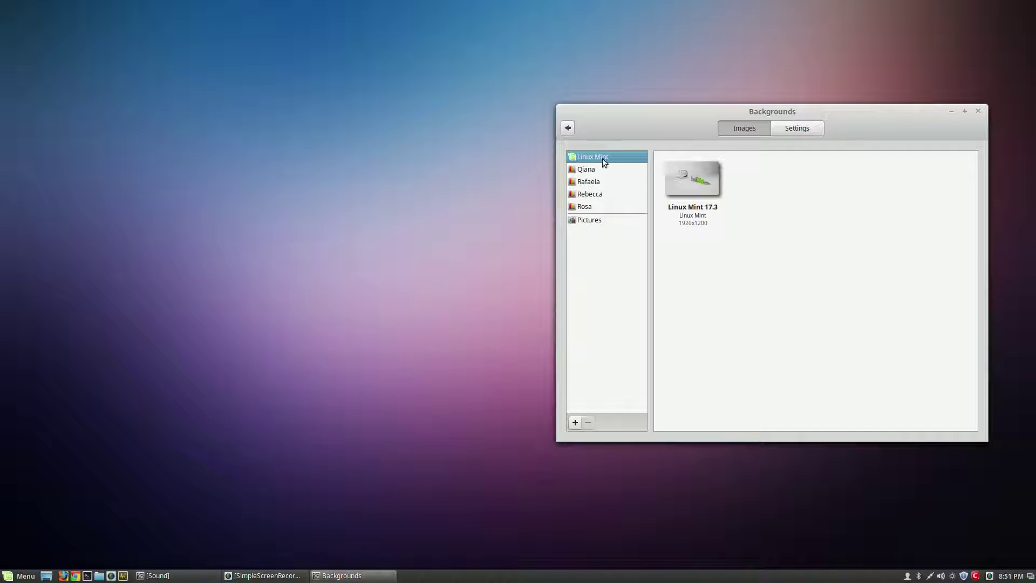
pyautogui.click(568, 127)
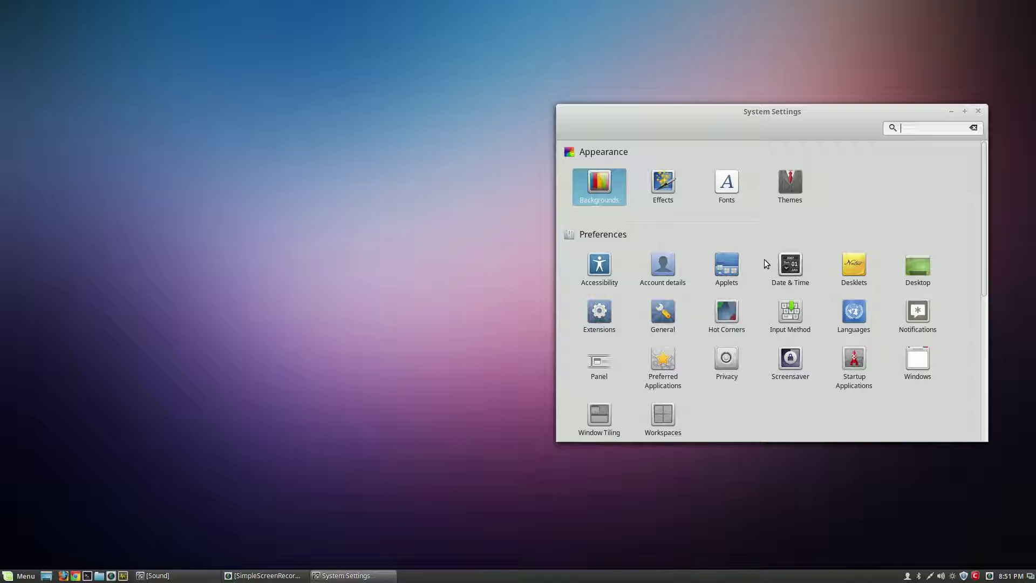
# Step: Open Date & Time and unlock it with the administrator password
pyautogui.click(788, 264)
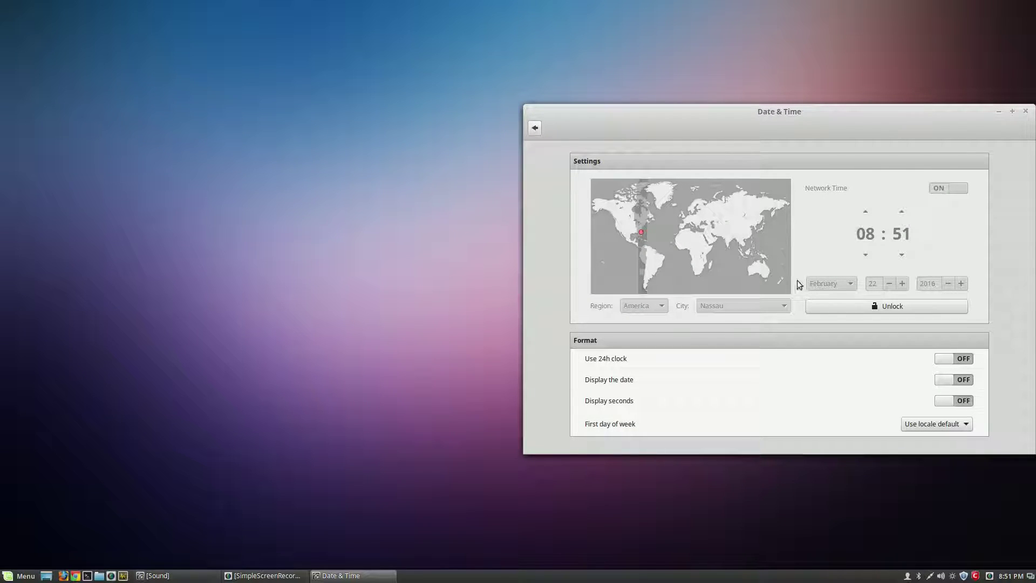
pyautogui.click(821, 303)
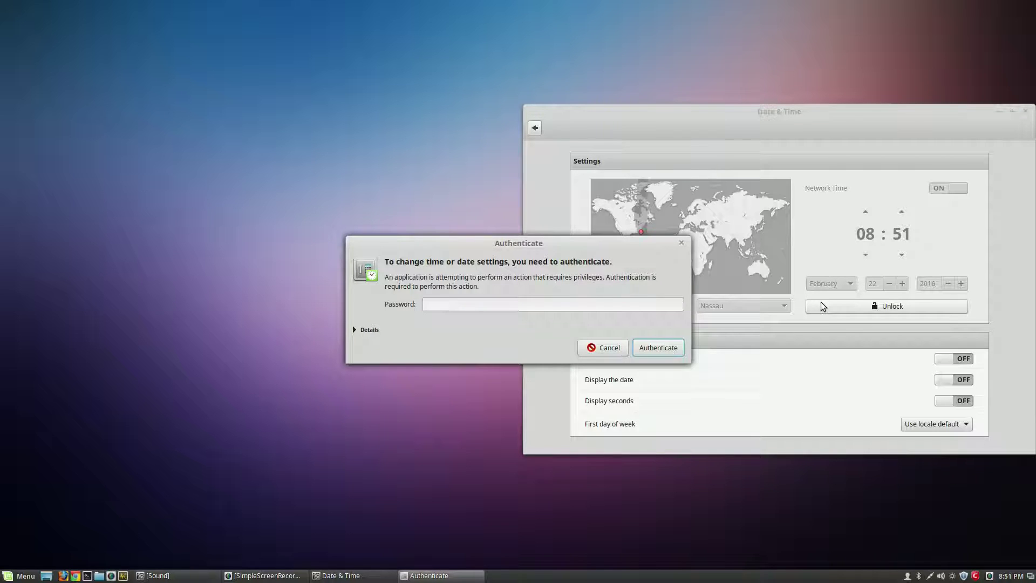
pyautogui.write('•••••••')
pyautogui.press('Return')
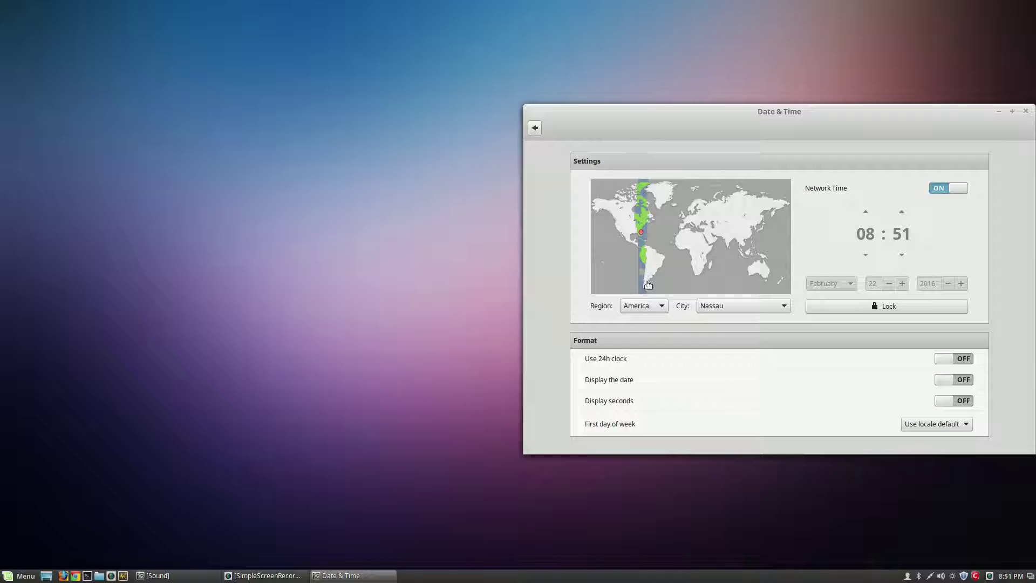
# Step: Browse the city list, then pick Nassau on the world map as the time zone
pyautogui.click(756, 305)
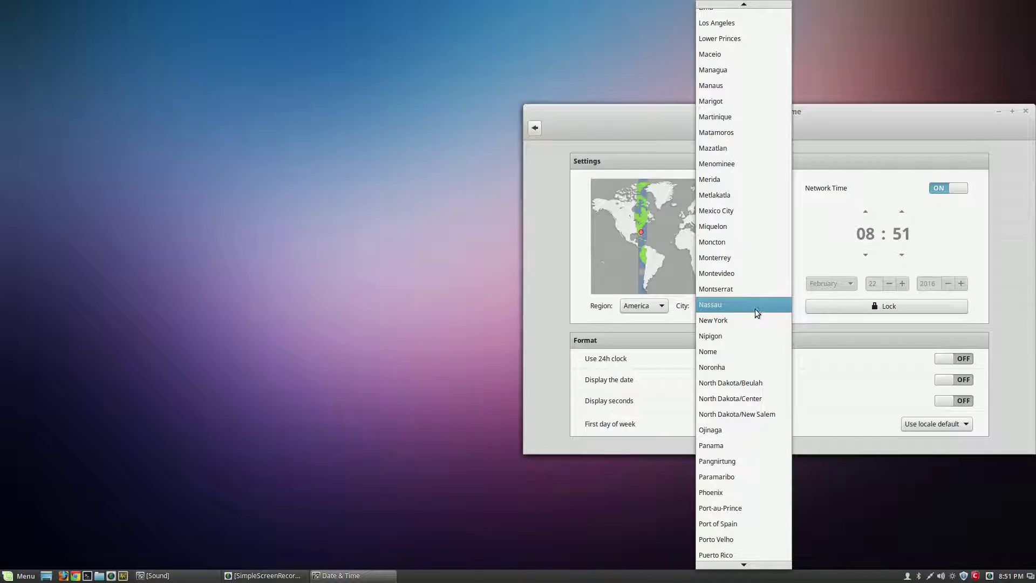
pyautogui.click(755, 316)
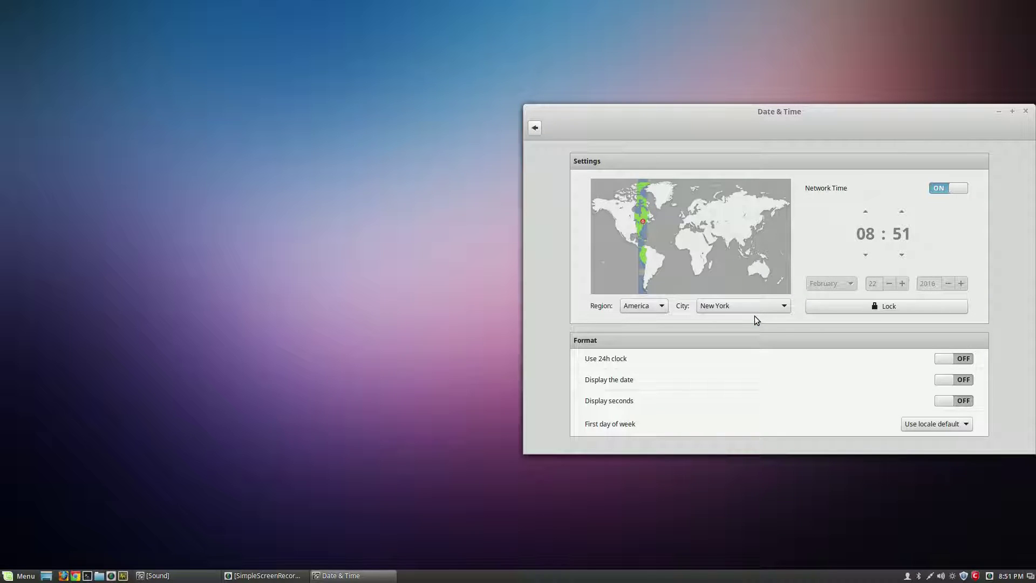
pyautogui.click(754, 312)
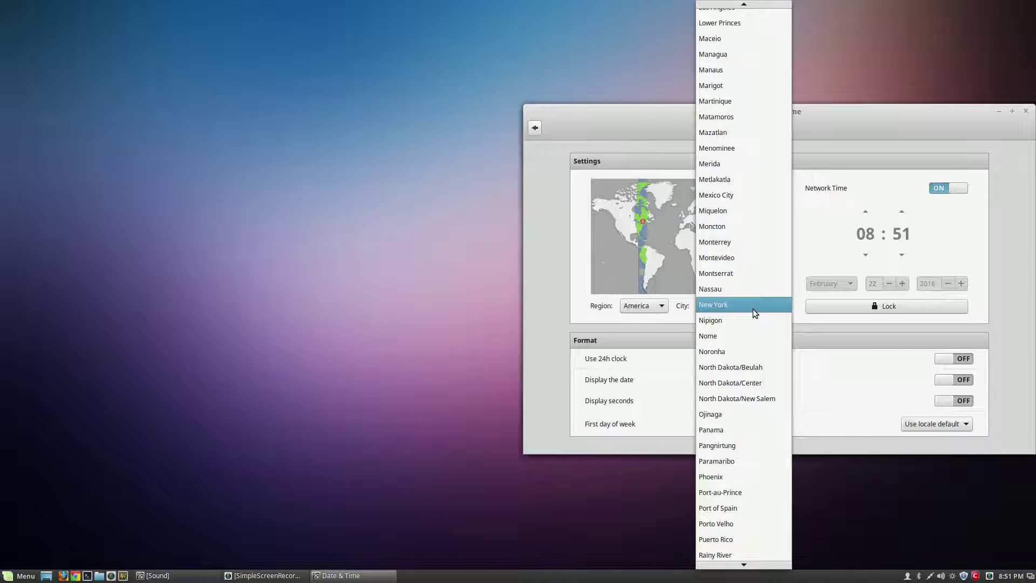
pyautogui.scroll(-1, 753, 313)
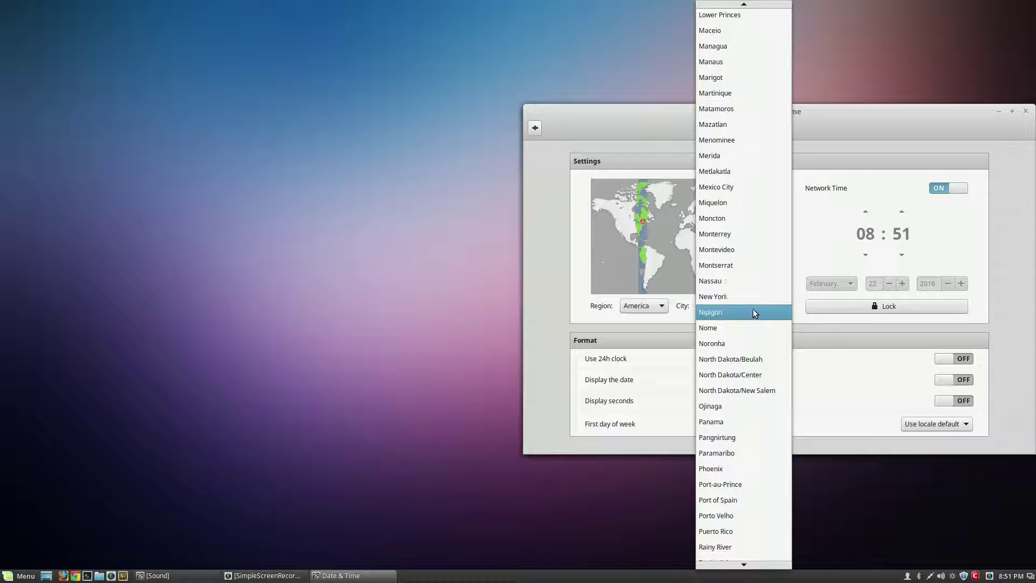
pyautogui.scroll(13, 754, 313)
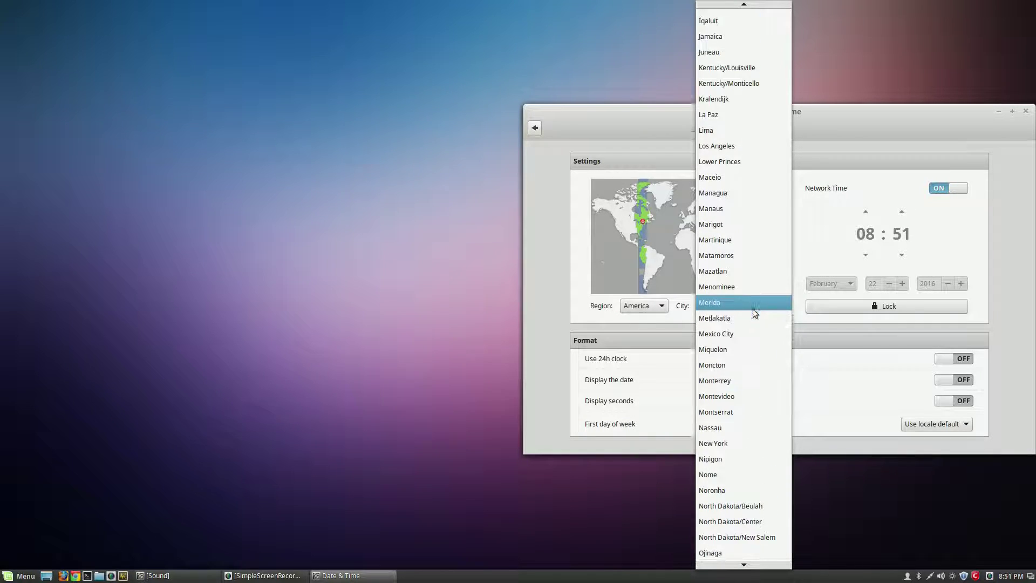
pyautogui.scroll(10, 754, 313)
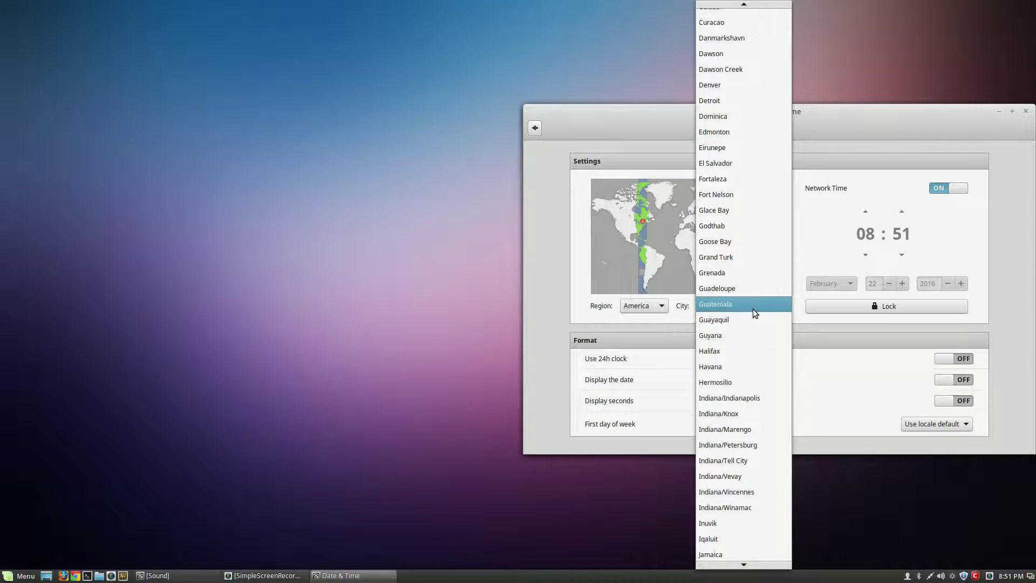
pyautogui.scroll(2, 754, 313)
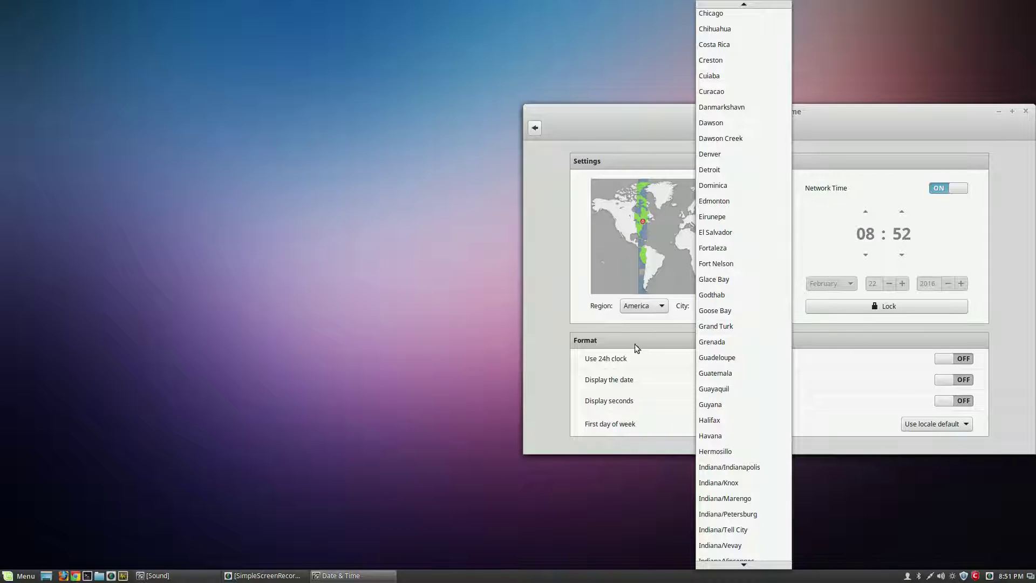
pyautogui.click(562, 324)
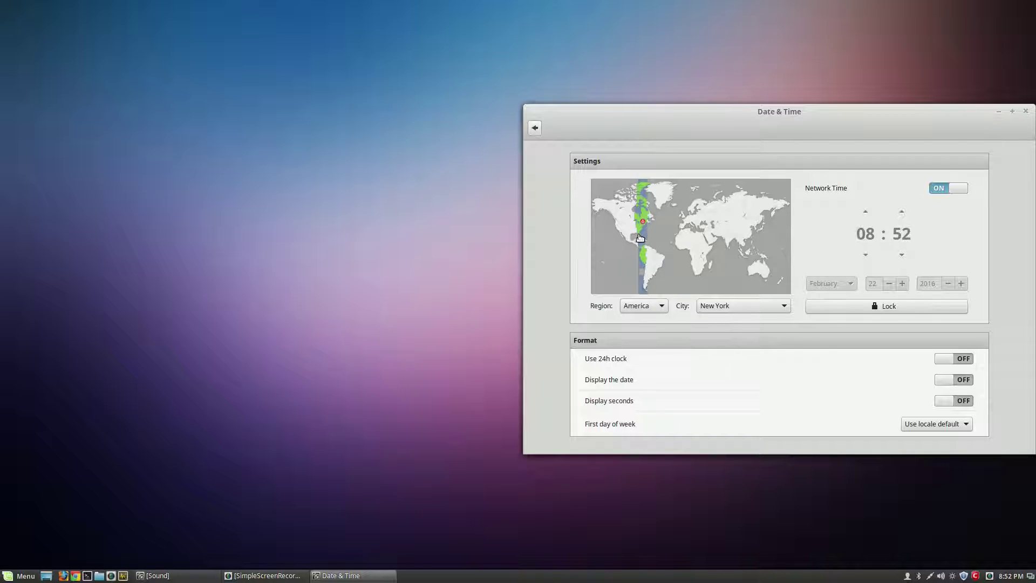
pyautogui.click(640, 236)
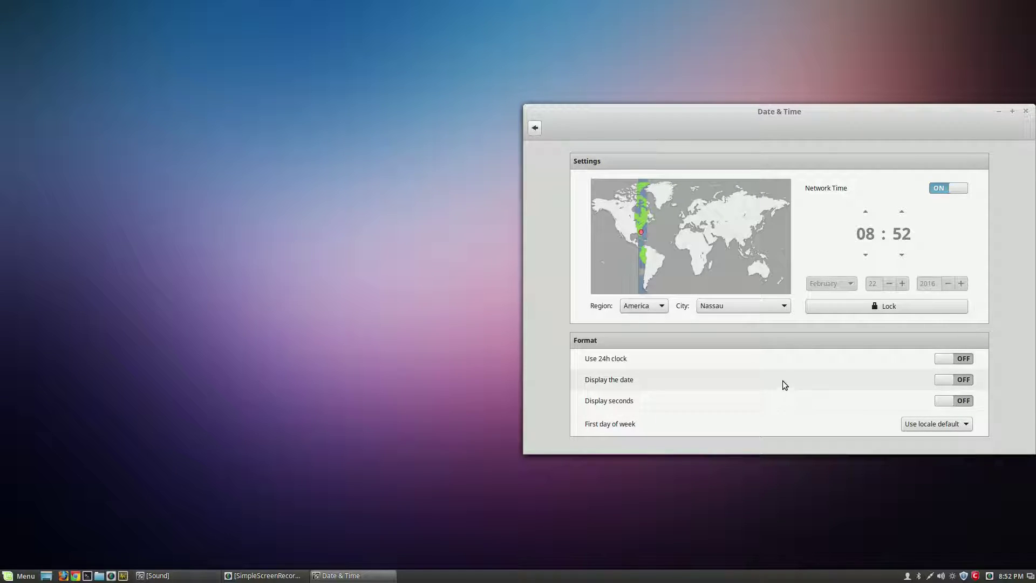
# Step: Toggle the 24-hour clock on and back off, and reconfirm America/Nassau before returning
pyautogui.click(960, 365)
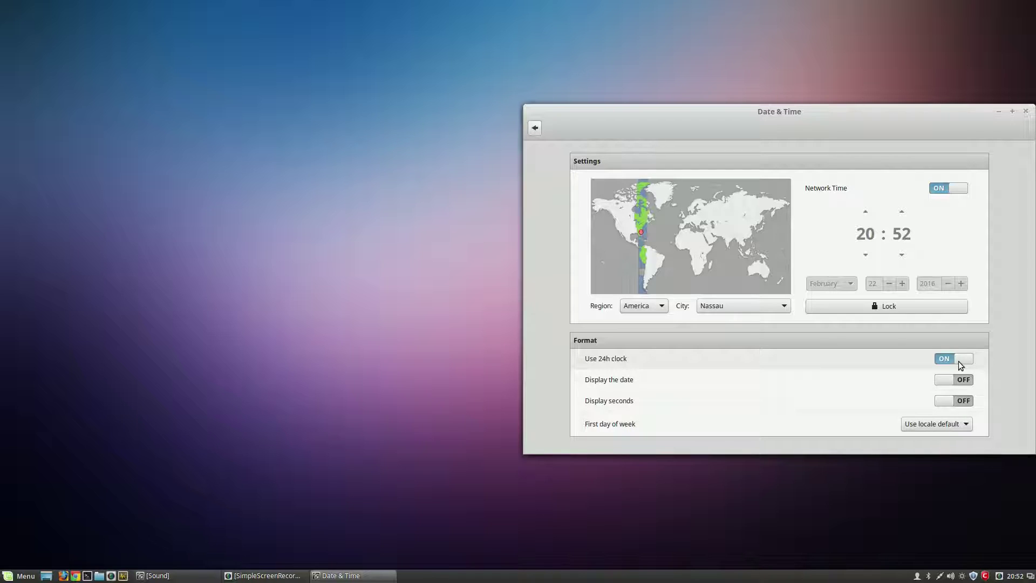
pyautogui.click(960, 359)
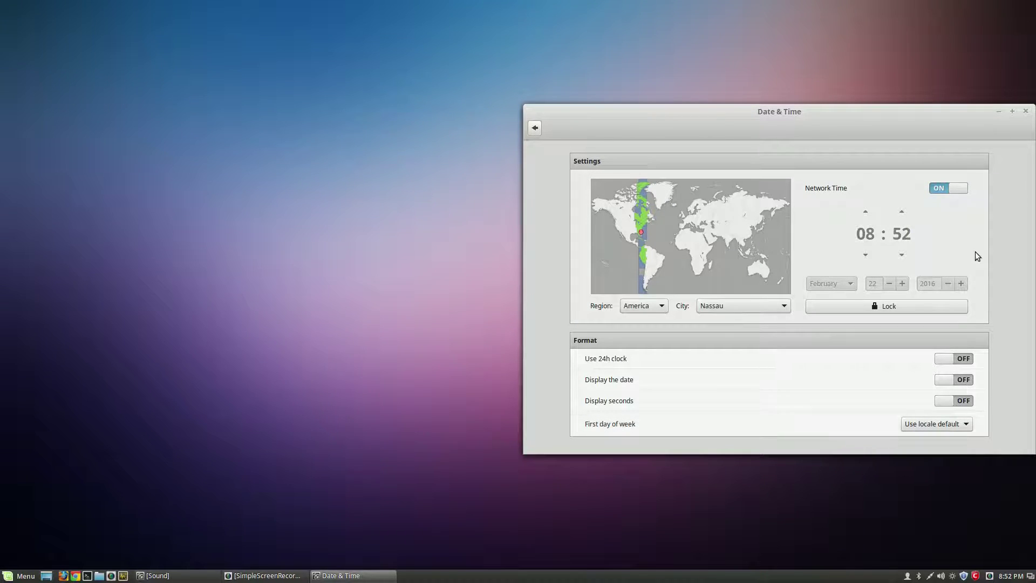
pyautogui.click(536, 129)
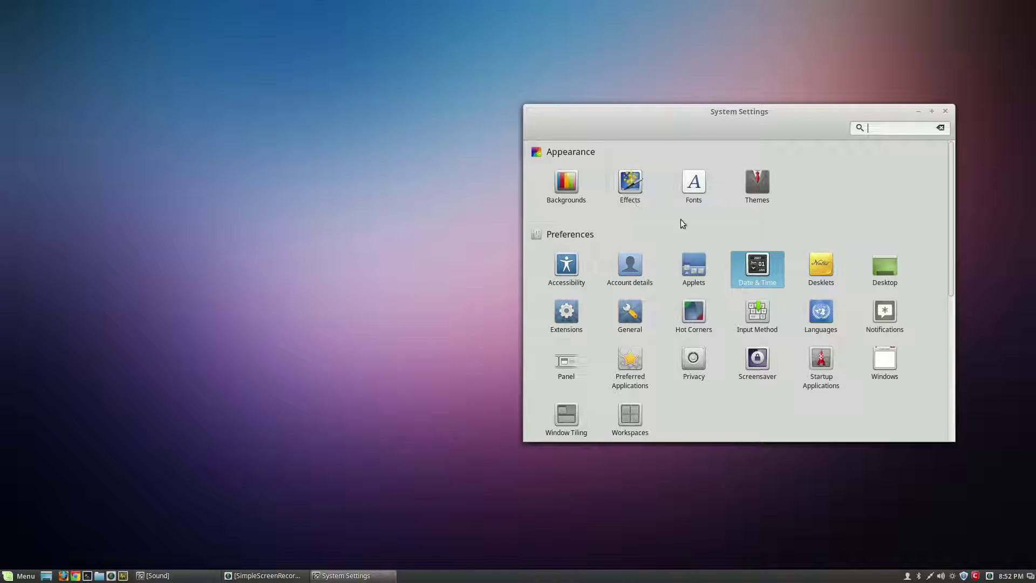
pyautogui.click(747, 263)
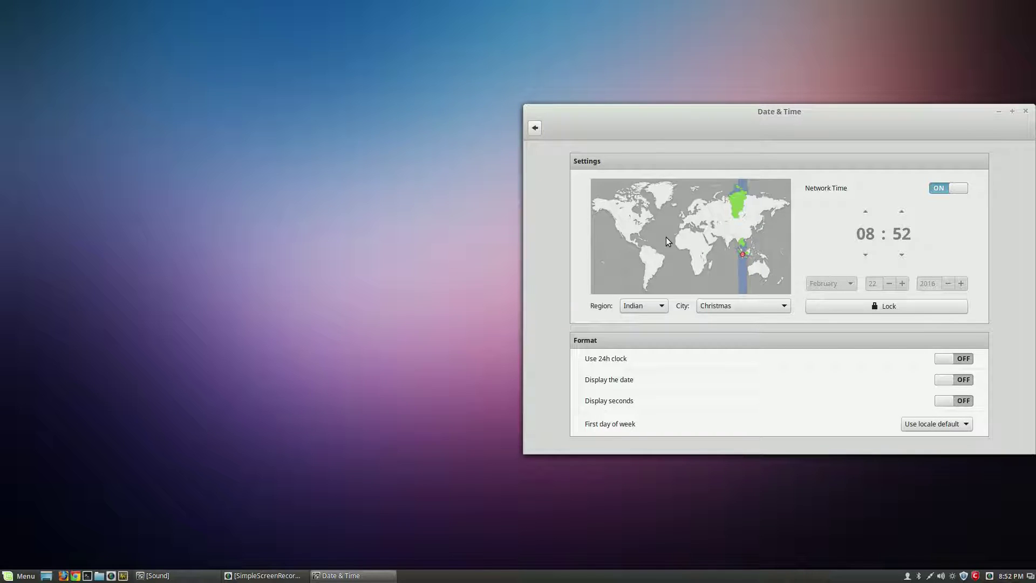
pyautogui.click(641, 239)
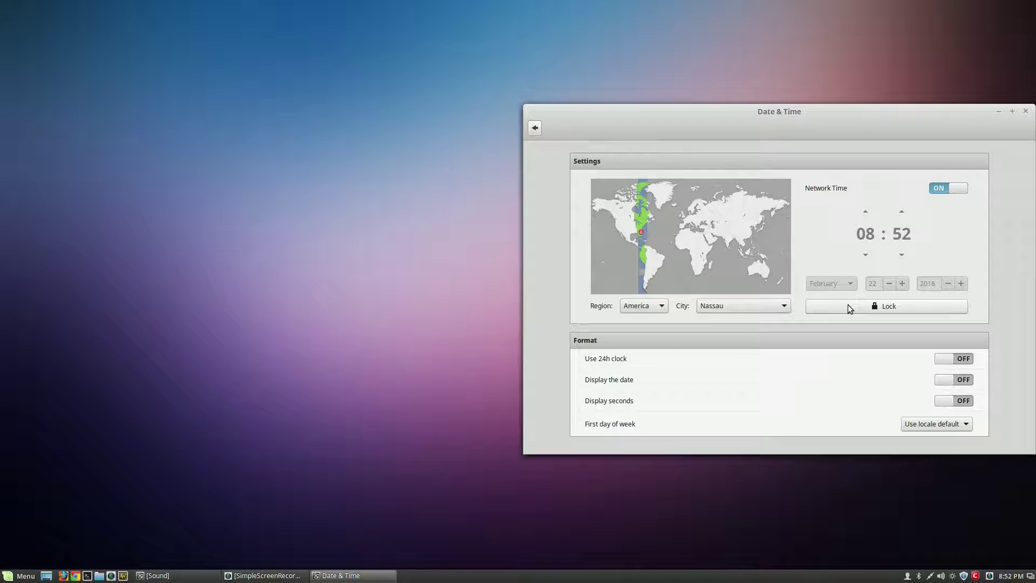
pyautogui.click(535, 130)
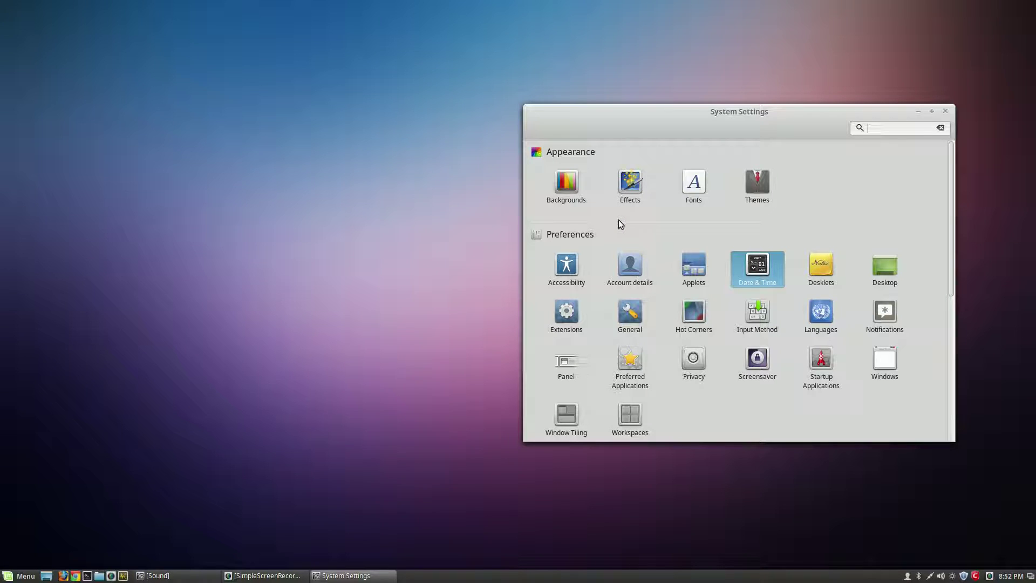
pyautogui.click(758, 183)
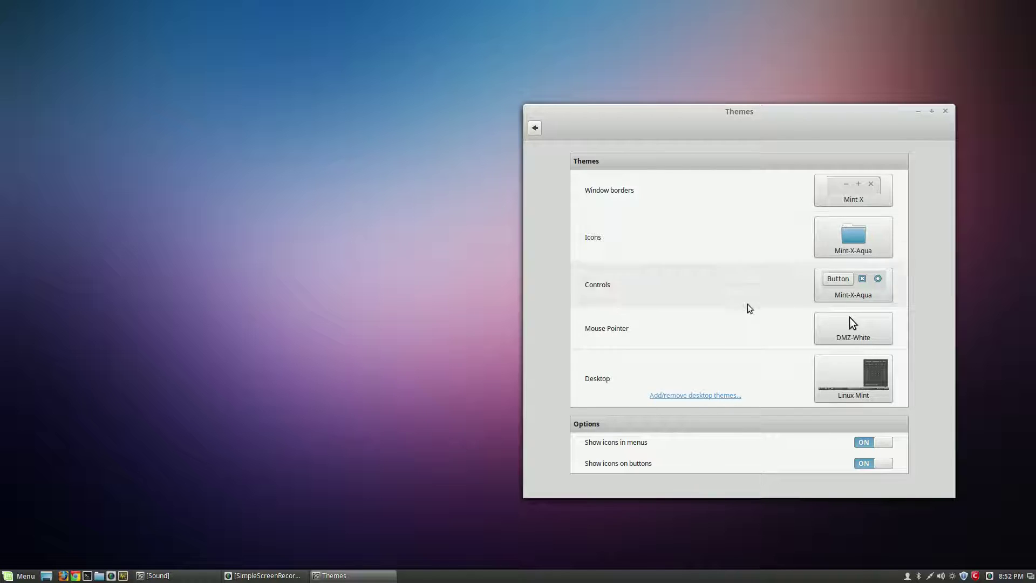
pyautogui.click(533, 128)
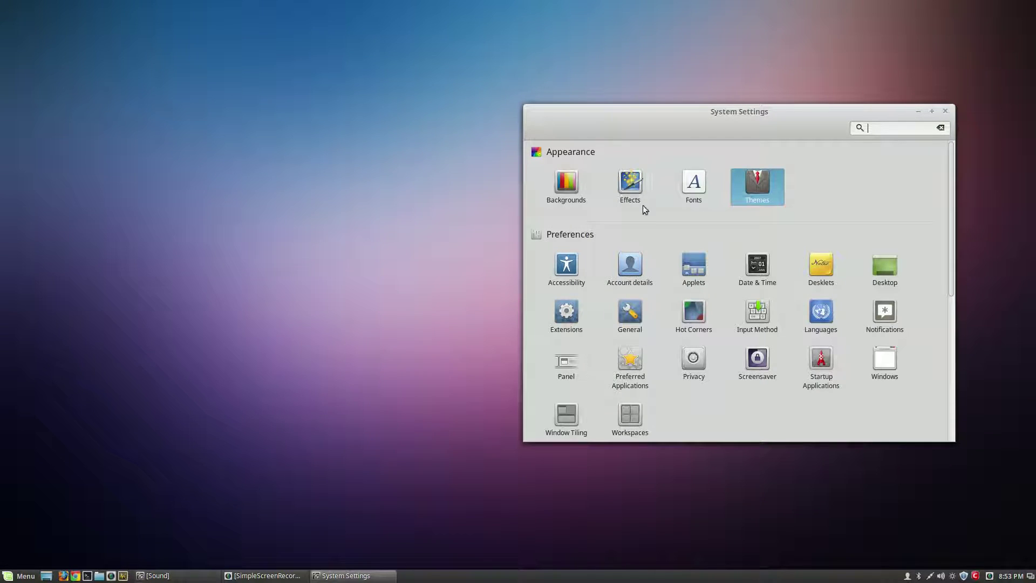
pyautogui.click(689, 189)
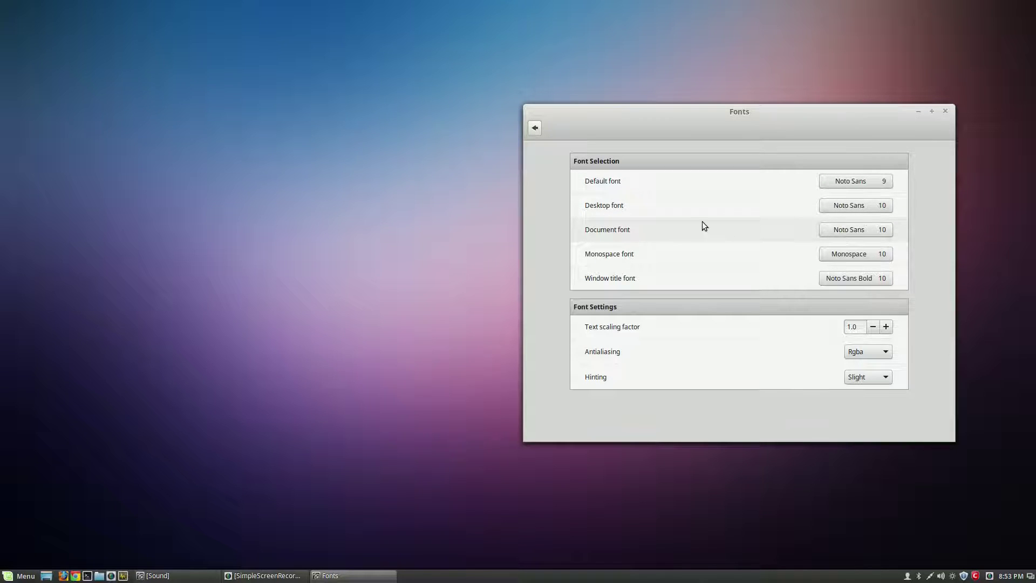
pyautogui.click(844, 185)
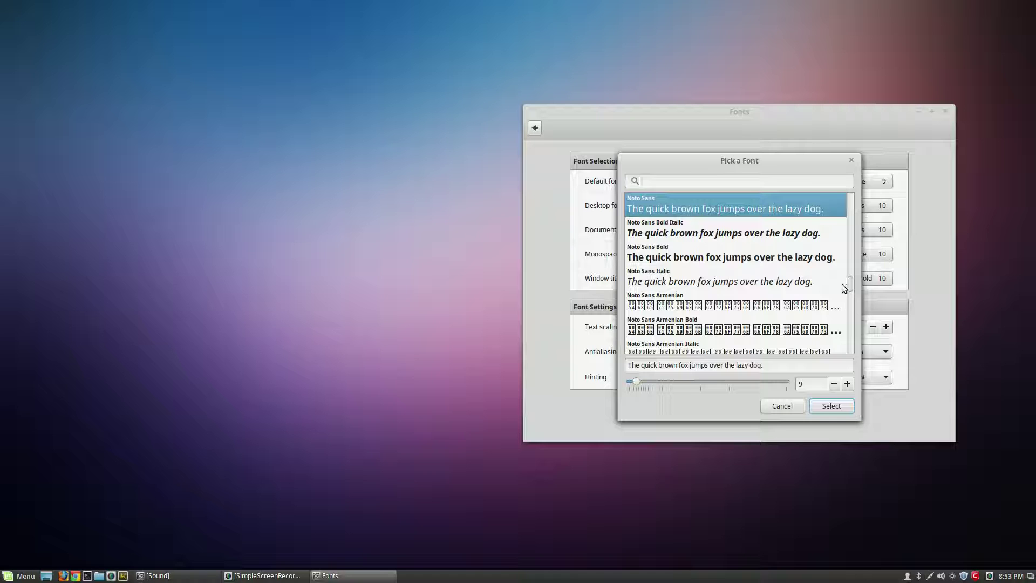
pyautogui.click(792, 406)
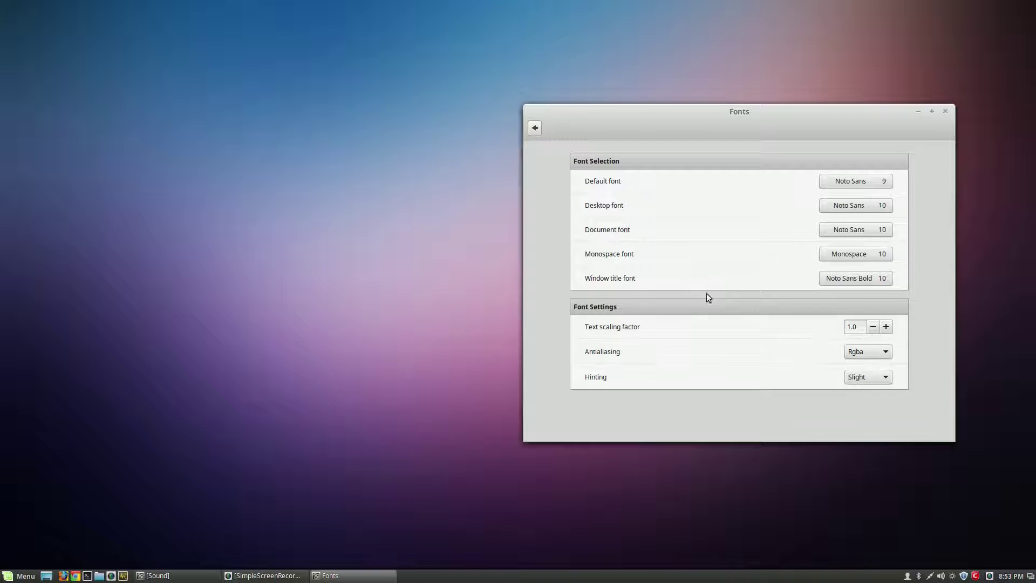
pyautogui.click(532, 131)
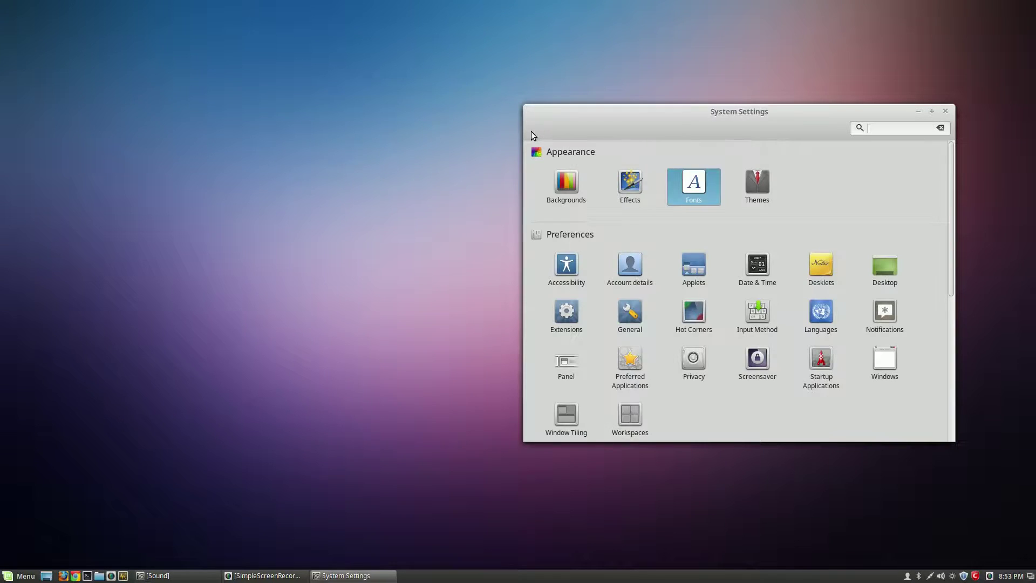
# Step: Close System Settings and launch Firefox from the taskbar
pyautogui.click(945, 111)
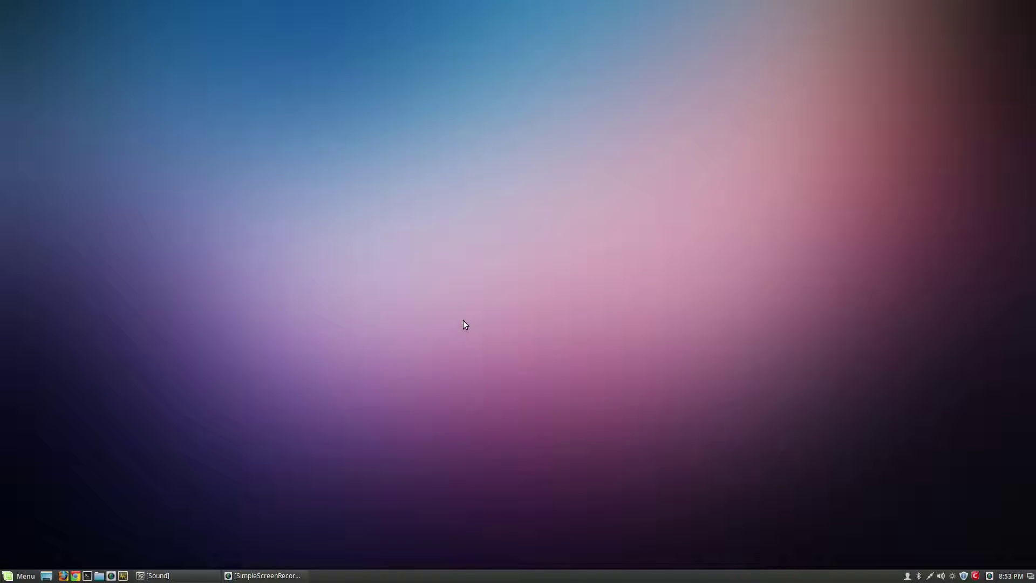
pyautogui.click(63, 575)
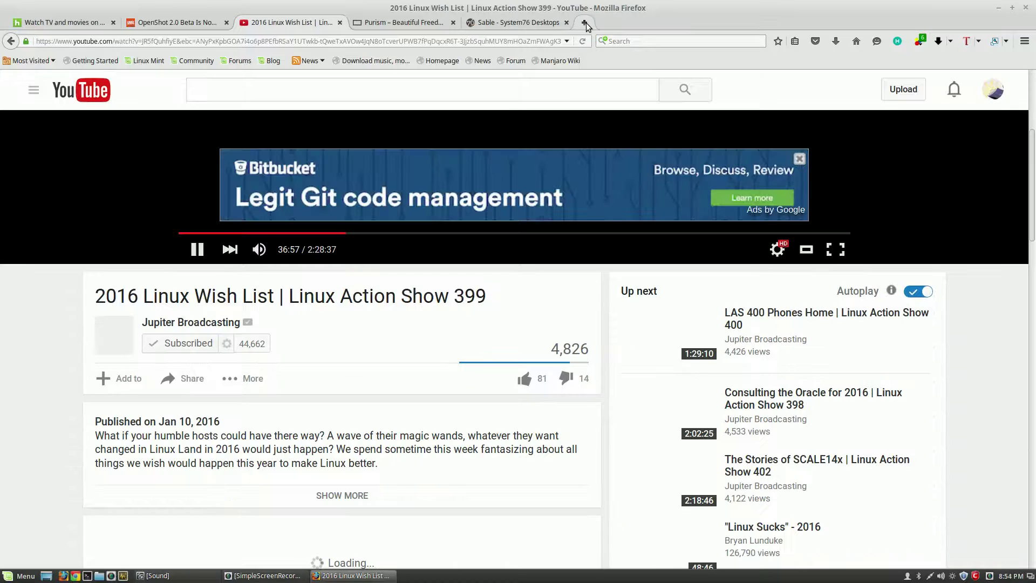
# Step: Open a new tab and pause the playing YouTube video
pyautogui.click(585, 23)
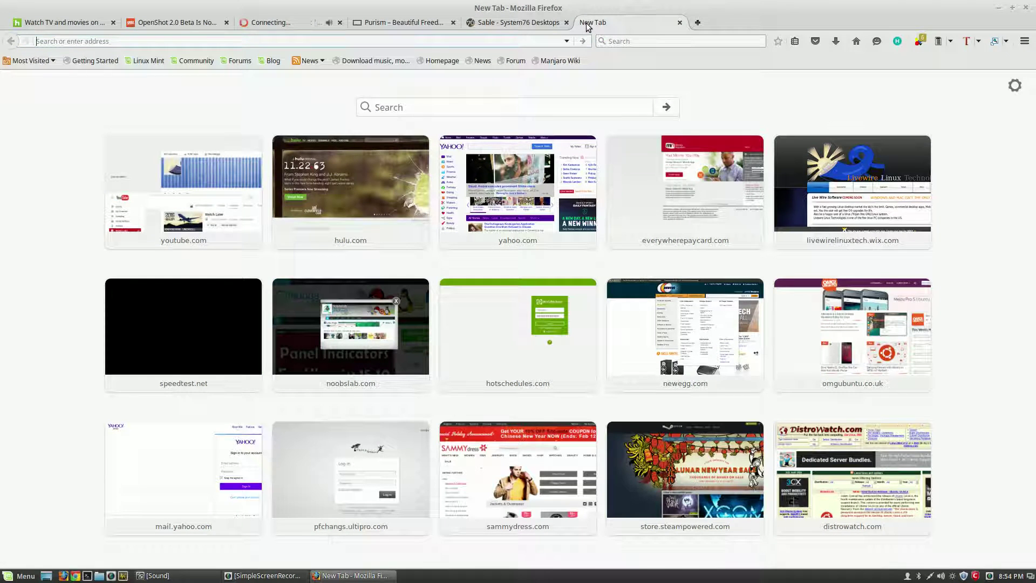
pyautogui.click(271, 28)
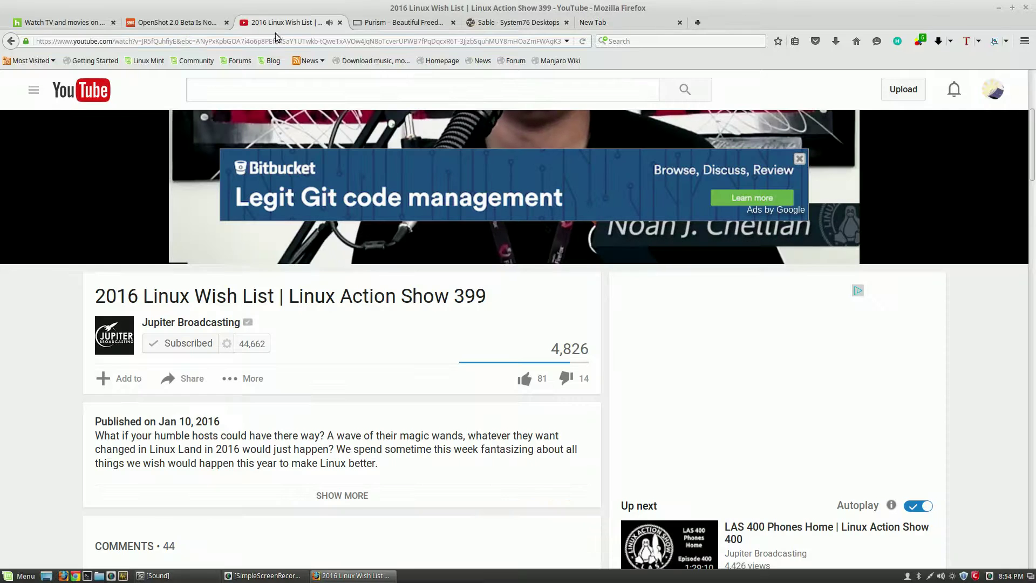
pyautogui.click(309, 135)
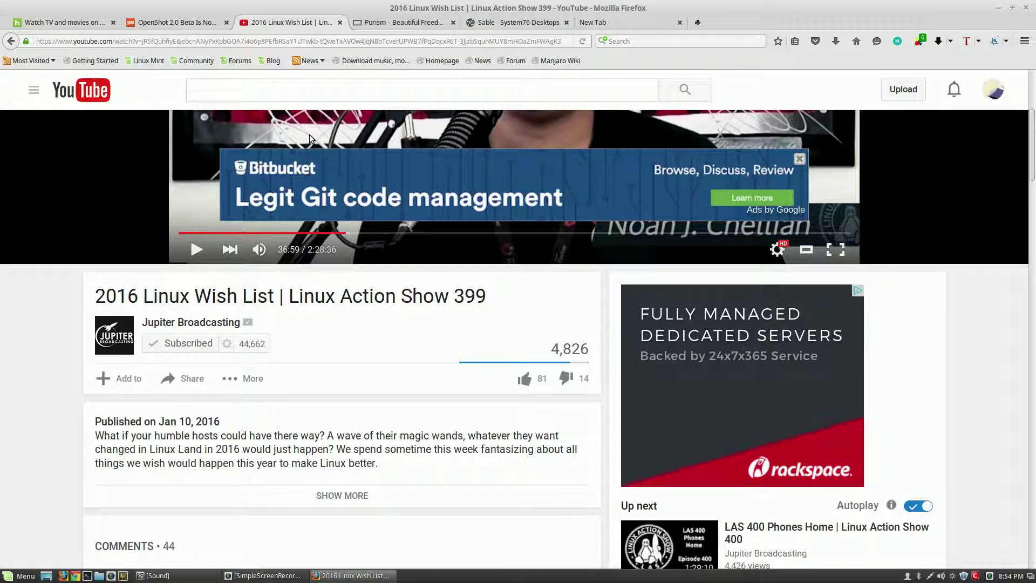
pyautogui.click(606, 24)
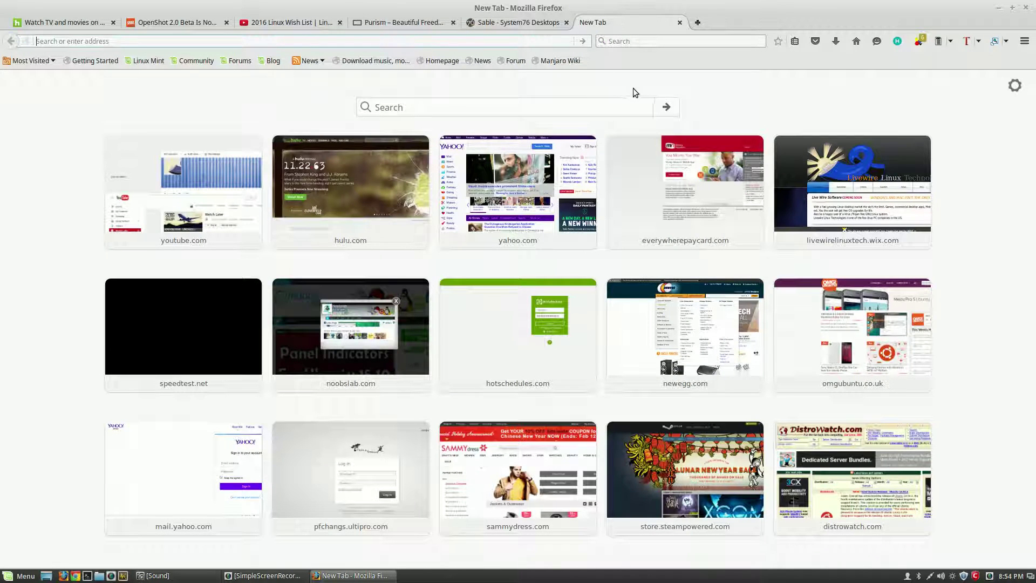
# Step: Search Yahoo for 'pithos for ubuntu'
pyautogui.click(503, 111)
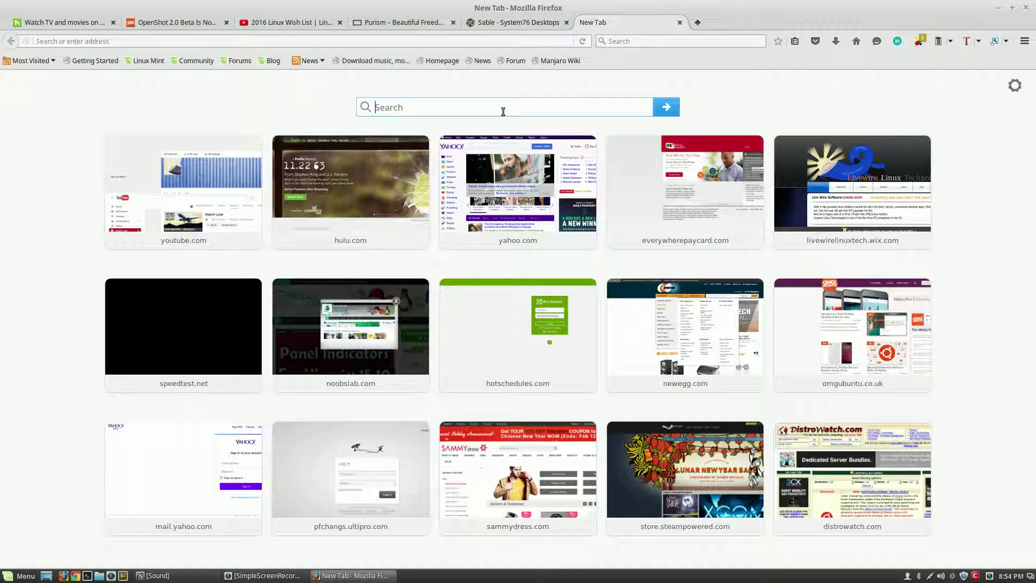
pyautogui.write('pitho')
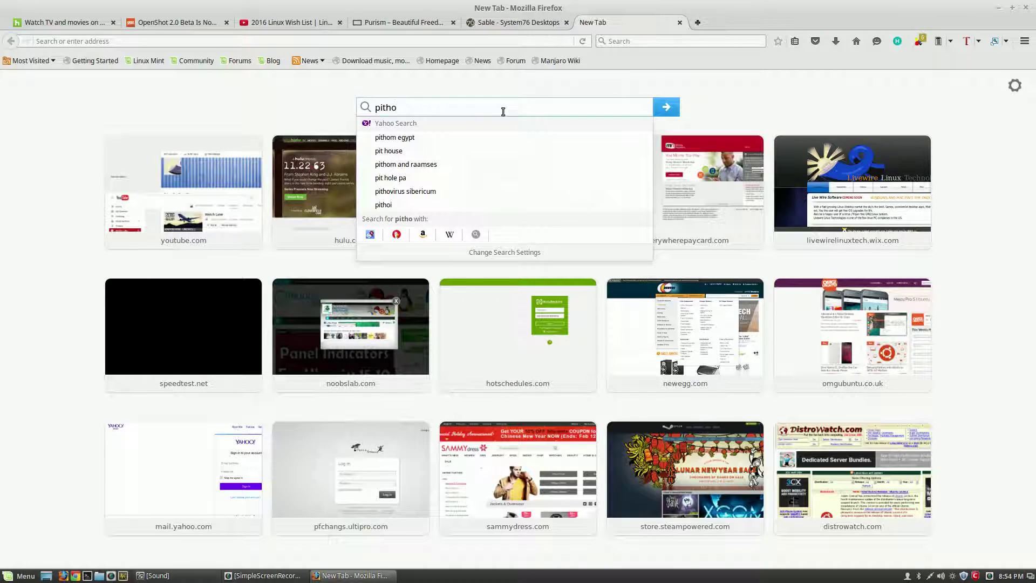
pyautogui.write('s')
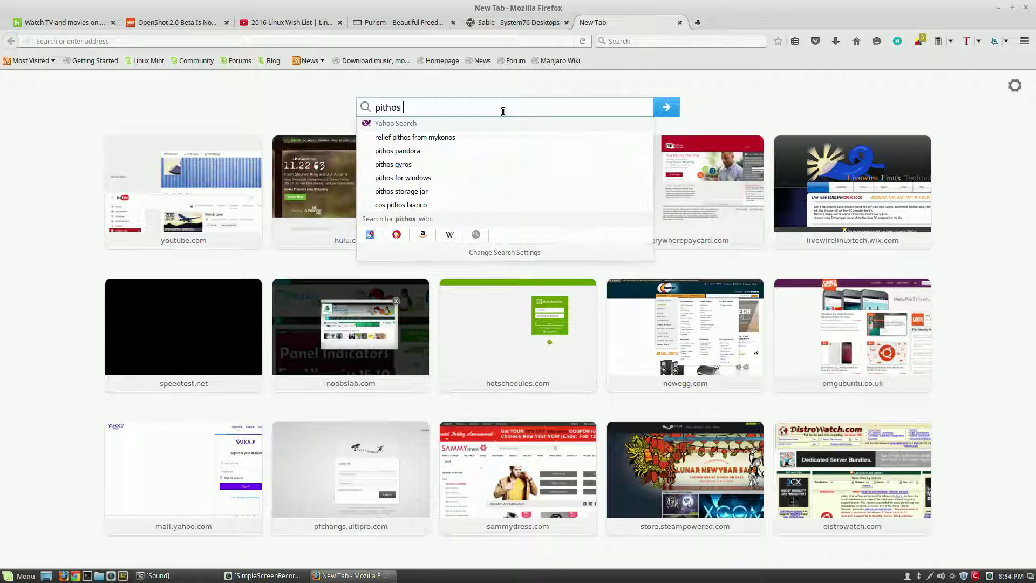
pyautogui.write(' for ')
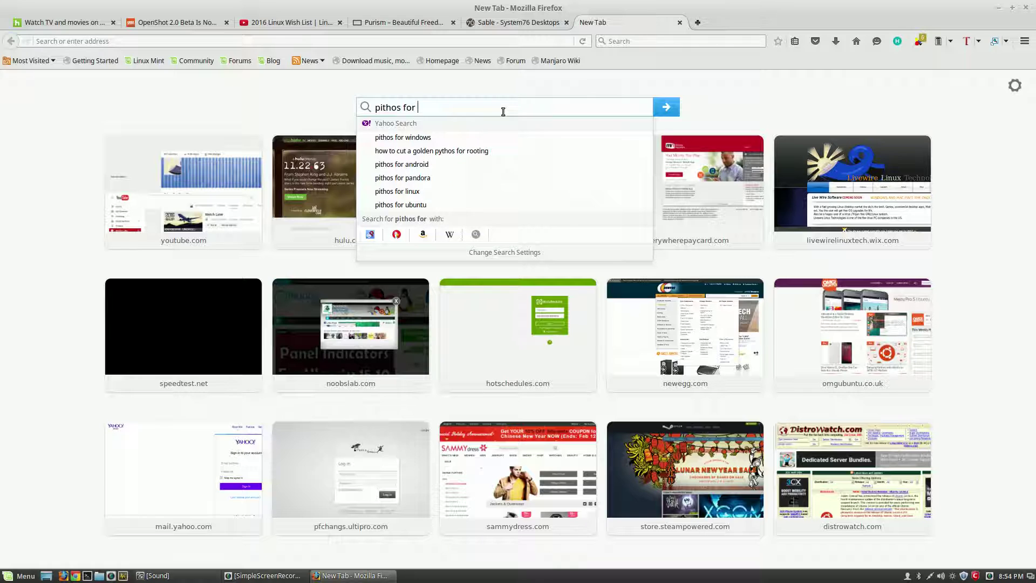
pyautogui.write('ubuntu')
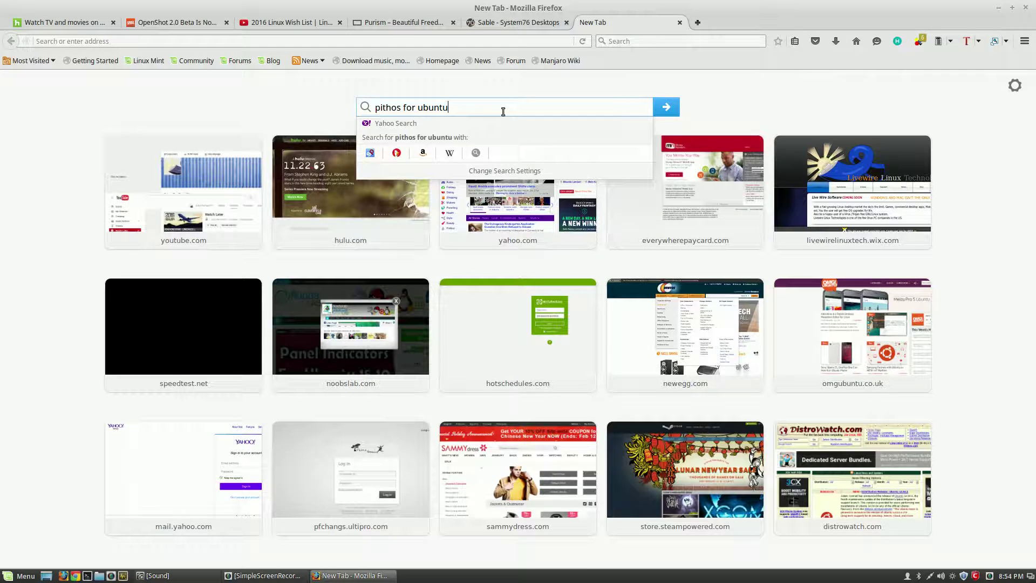
pyautogui.press('Return')
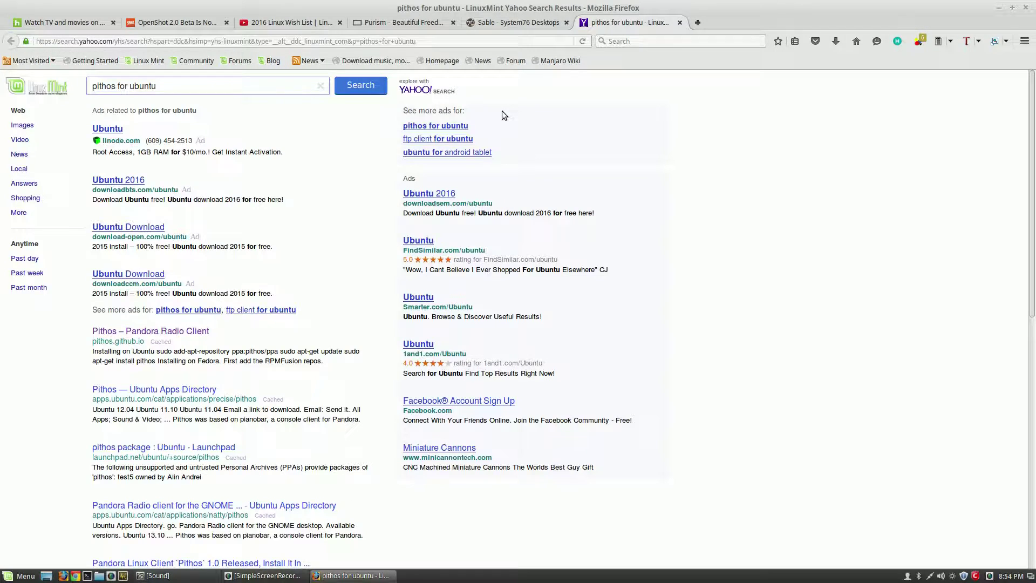
# Step: Open the Pithos – Pandora Radio Client result and select its first Ubuntu install command
pyautogui.click(174, 331)
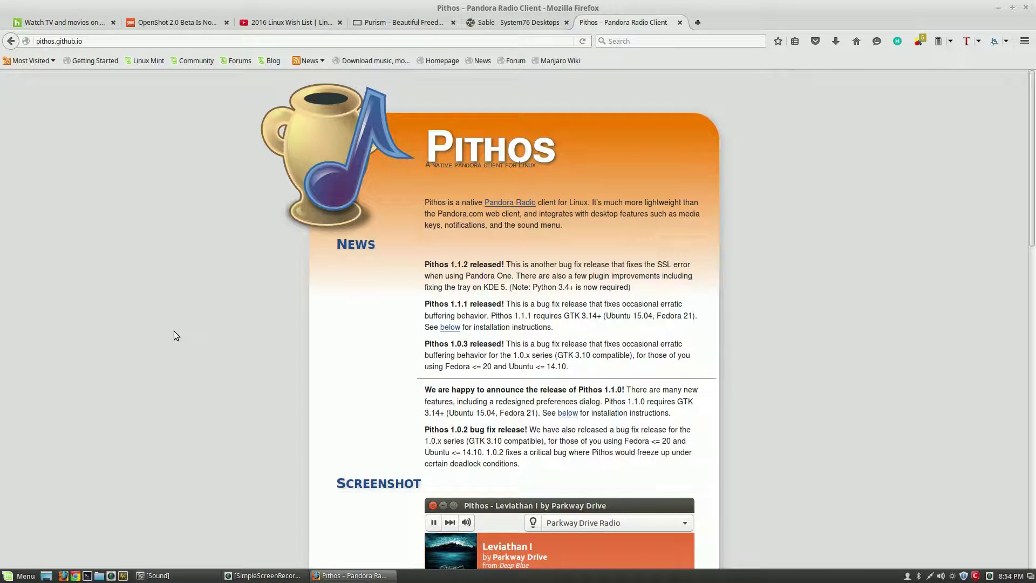
pyautogui.scroll(-10, 173, 331)
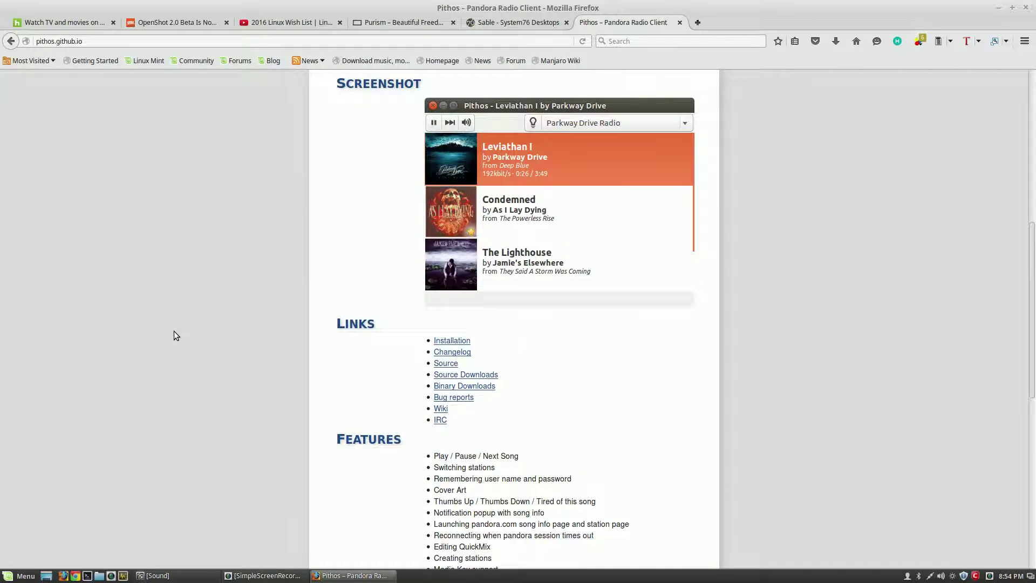
pyautogui.scroll(-5, 174, 336)
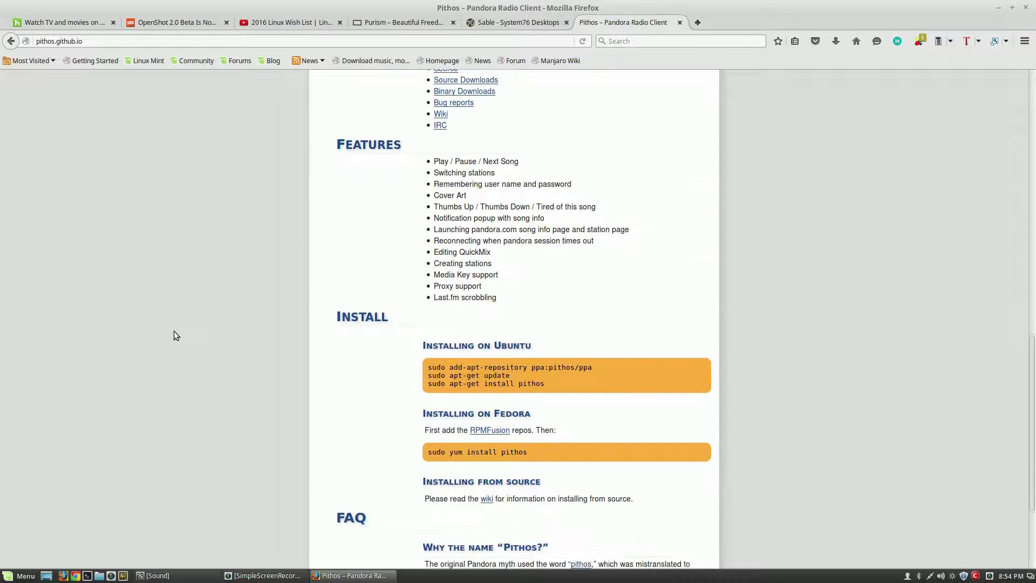
pyautogui.scroll(-3, 174, 336)
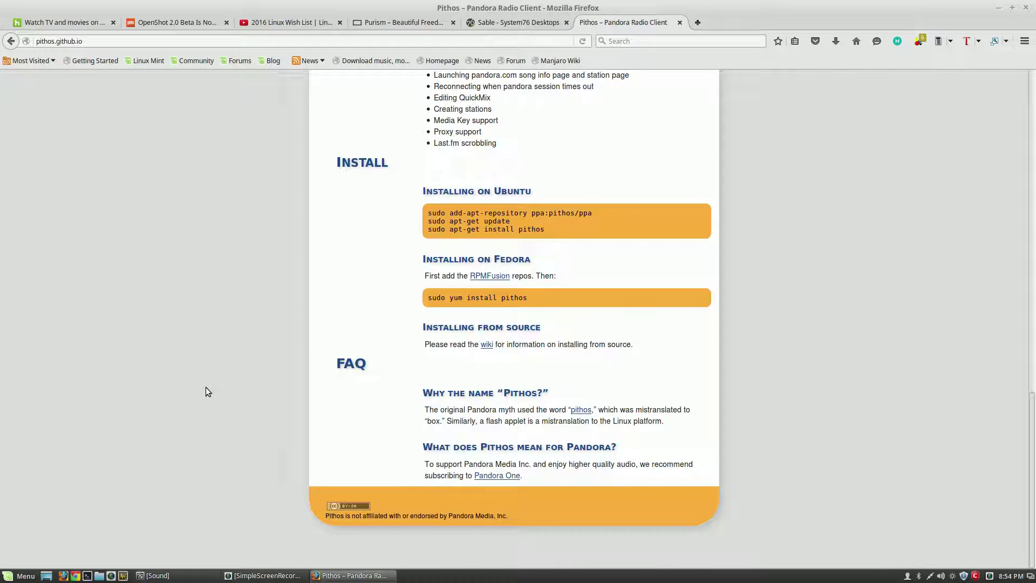
pyautogui.scroll(3, 205, 388)
pyautogui.scroll(2, 205, 388)
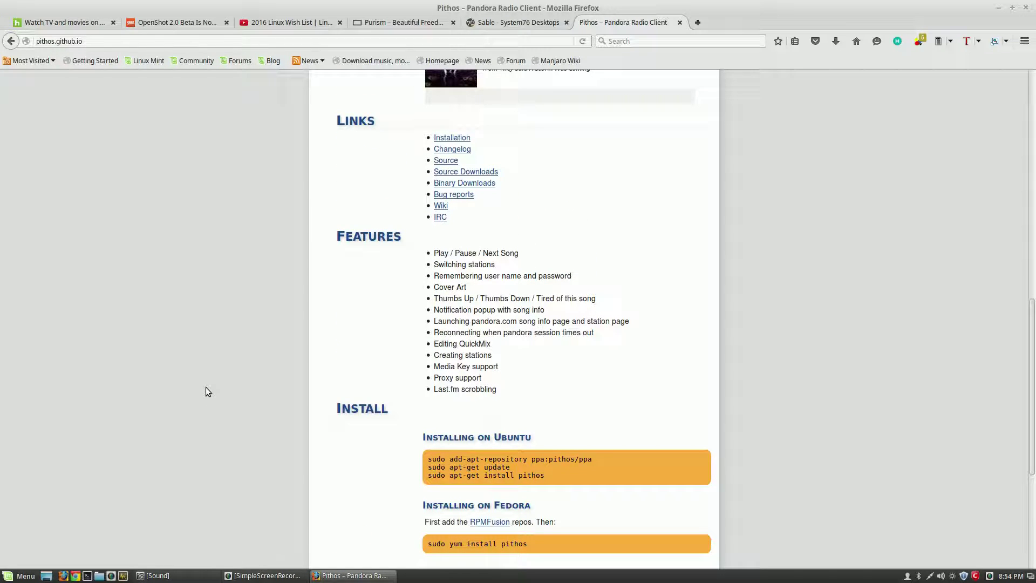
pyautogui.tripleClick(516, 458)
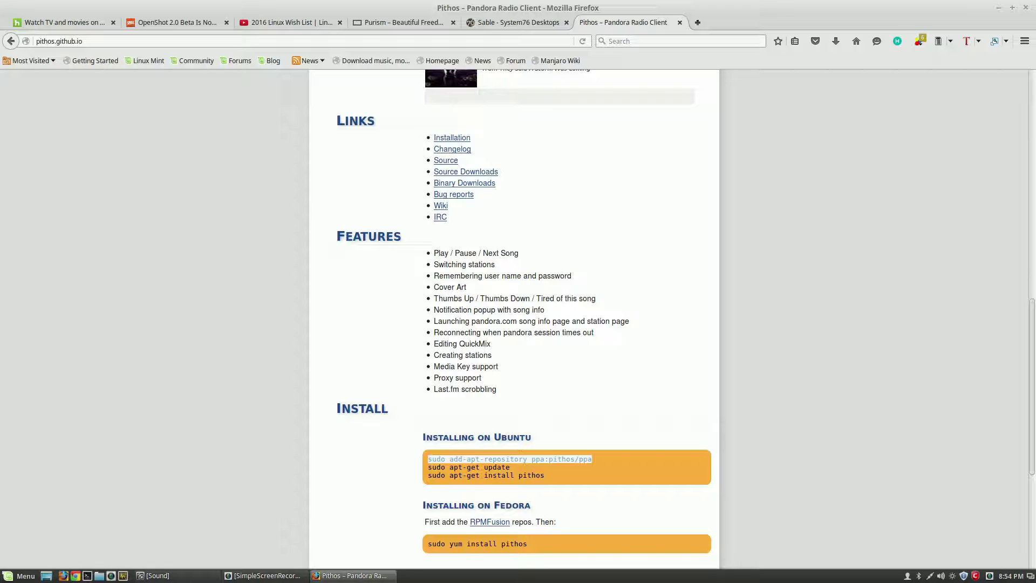
# Step: In Files, create an empty document named 'PITHOS APP' on the 320 GB Volume
pyautogui.click(100, 577)
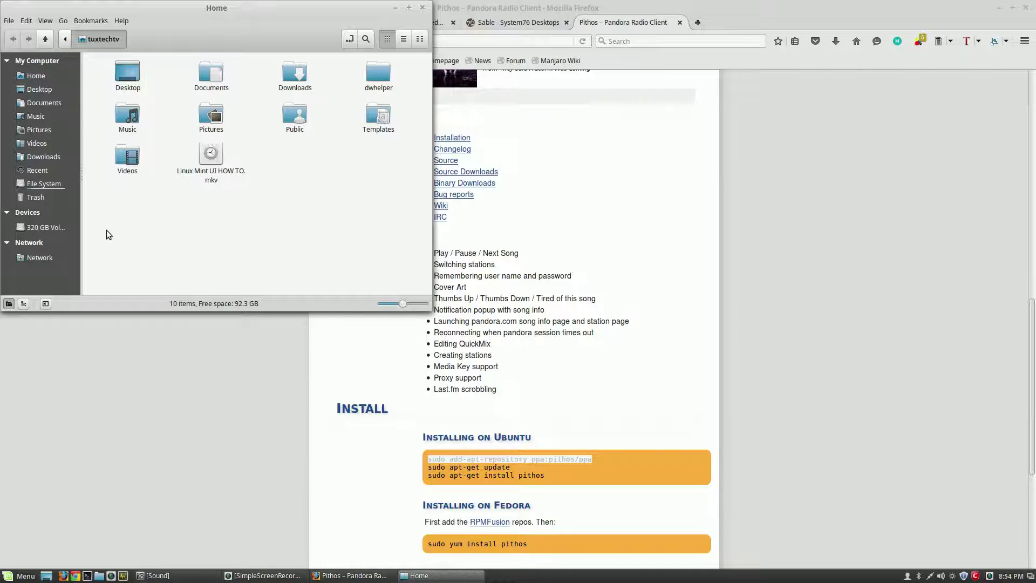
pyautogui.click(39, 226)
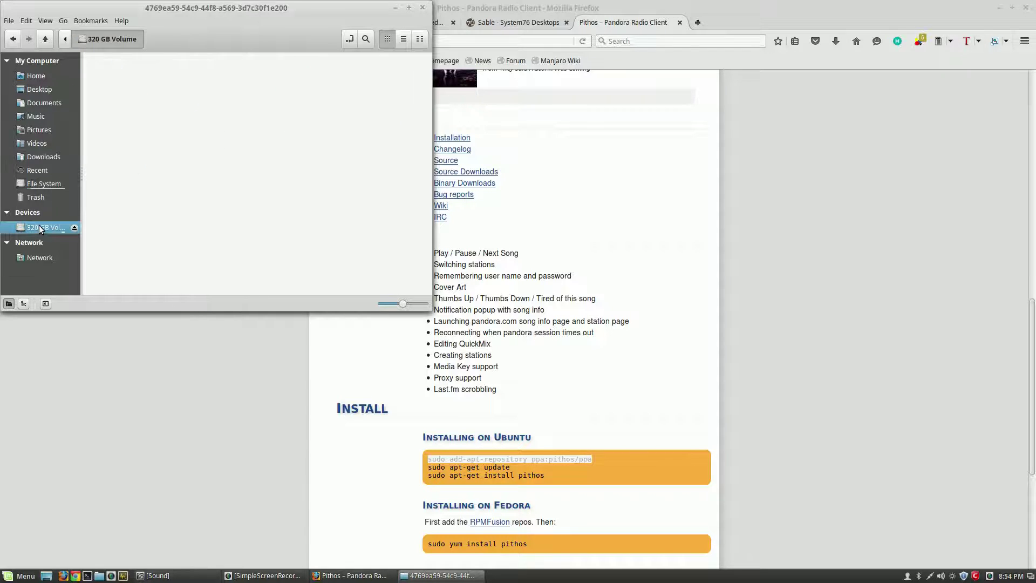
pyautogui.rightClick(251, 135)
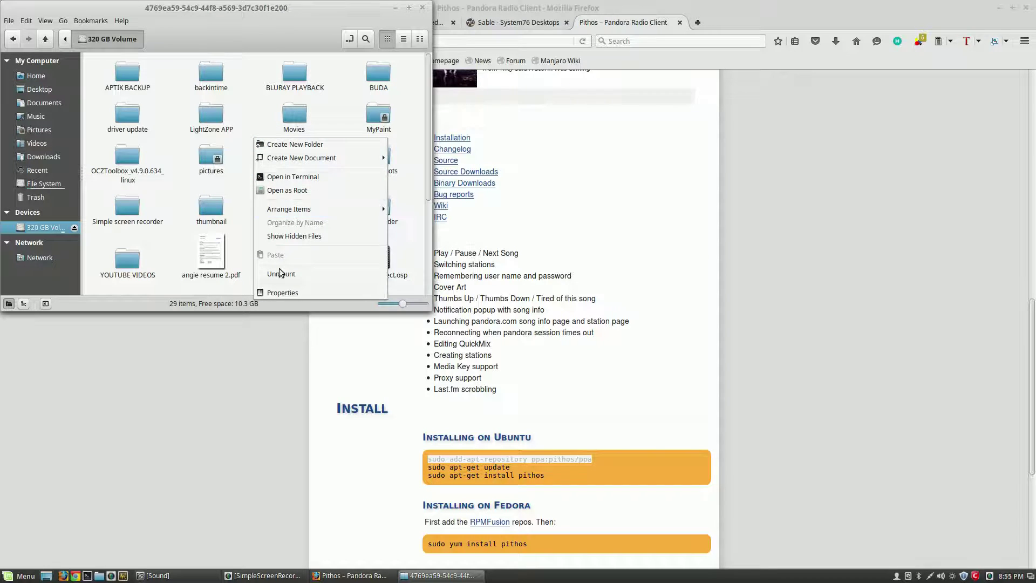
pyautogui.moveTo(319, 156)
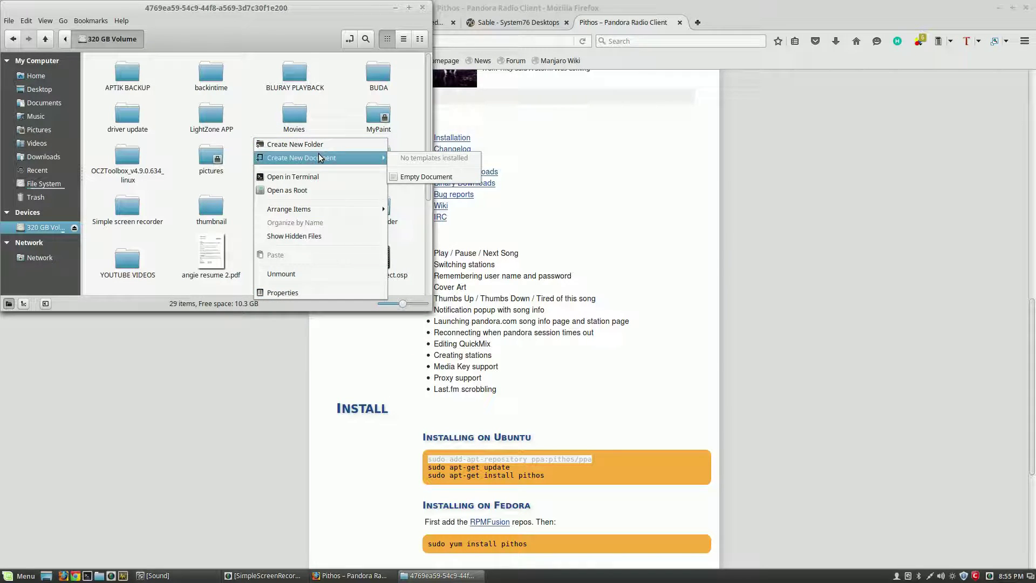
pyautogui.click(422, 173)
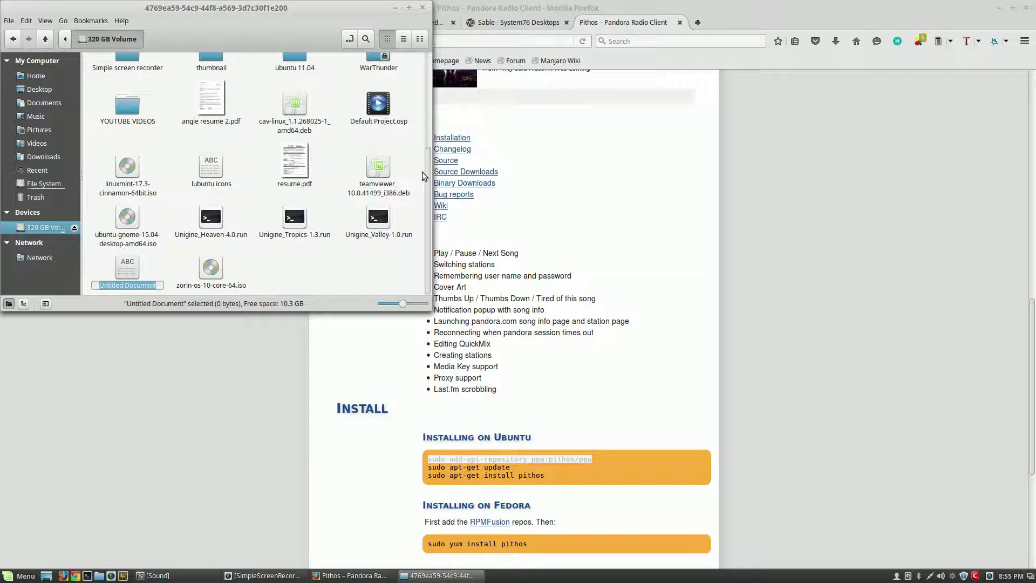
pyautogui.write('PITHOS APP')
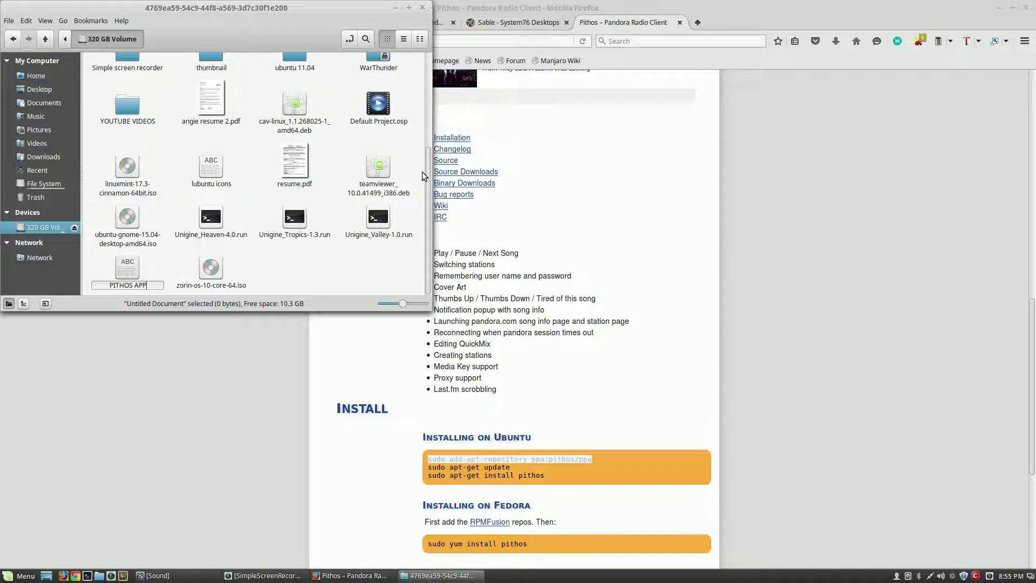
pyautogui.press('Return')
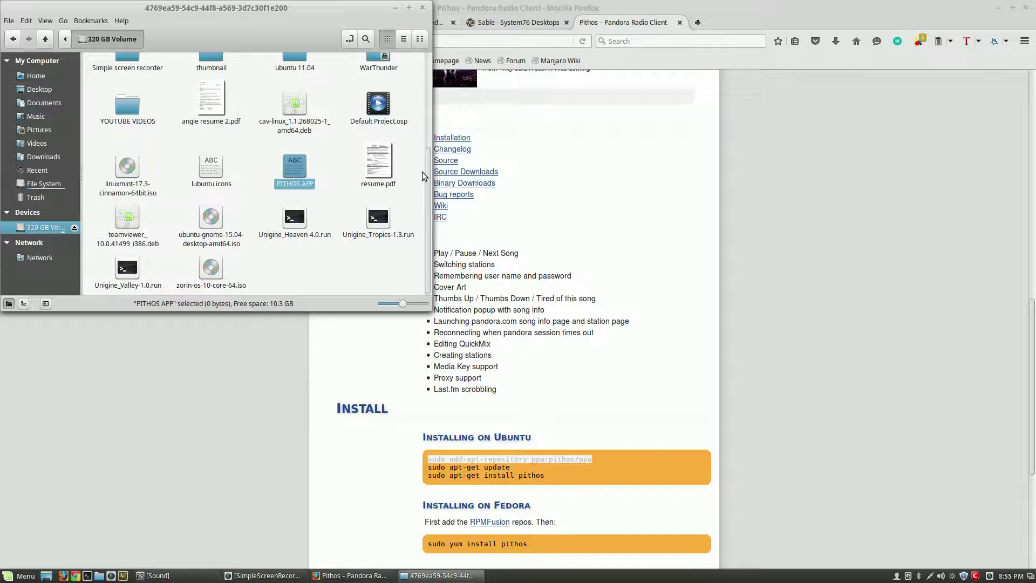
# Step: Open PITHOS APP in gedit and copy the three Ubuntu install commands from the Pithos page
pyautogui.doubleClick(298, 173)
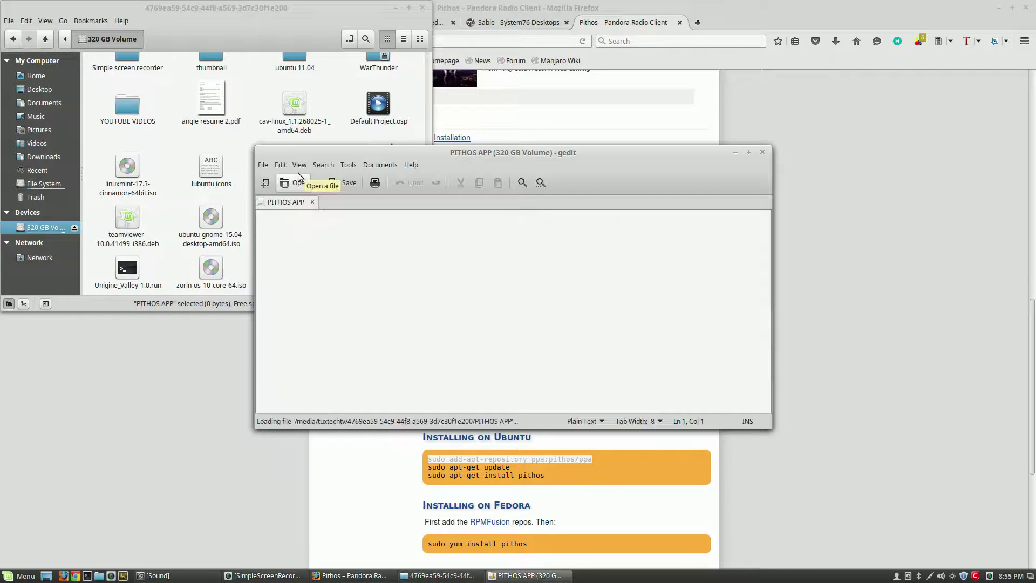
pyautogui.moveTo(535, 153); pyautogui.dragTo(779, 169)
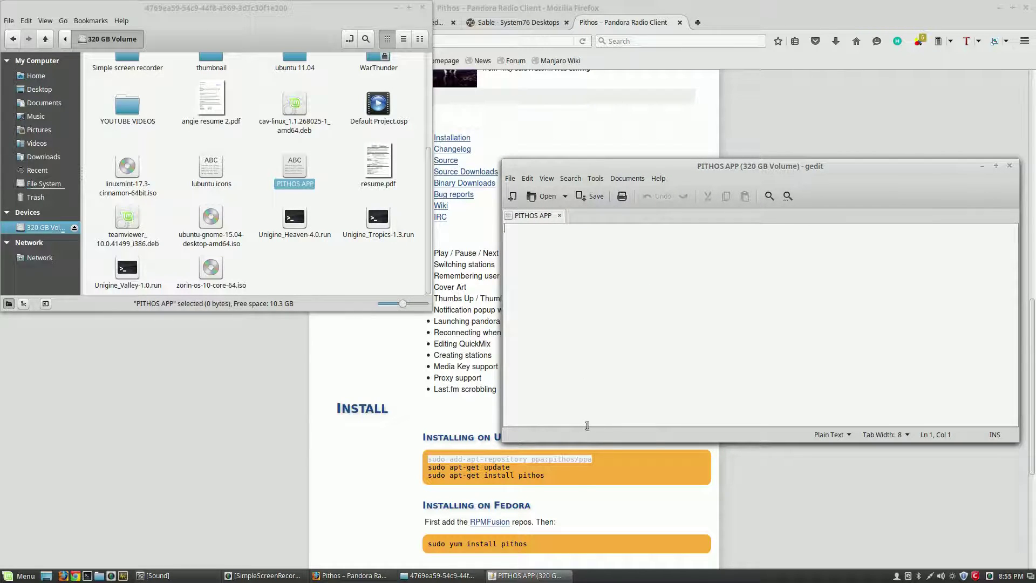
pyautogui.click(574, 485)
pyautogui.moveTo(571, 482); pyautogui.dragTo(430, 459)
pyautogui.rightClick(442, 462)
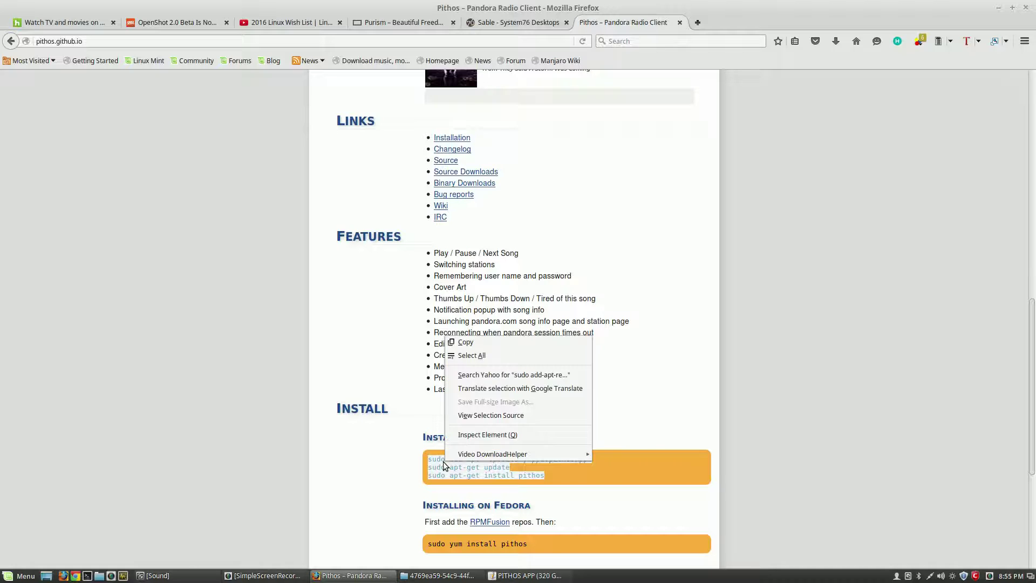
pyautogui.click(506, 344)
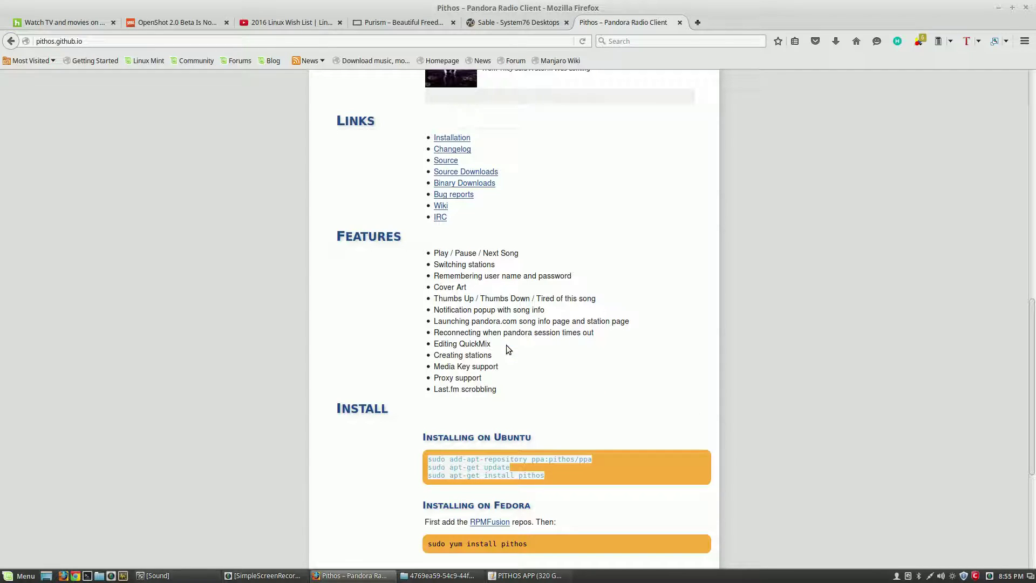
# Step: Paste the three install commands into PITHOS APP and save the file
pyautogui.click(493, 576)
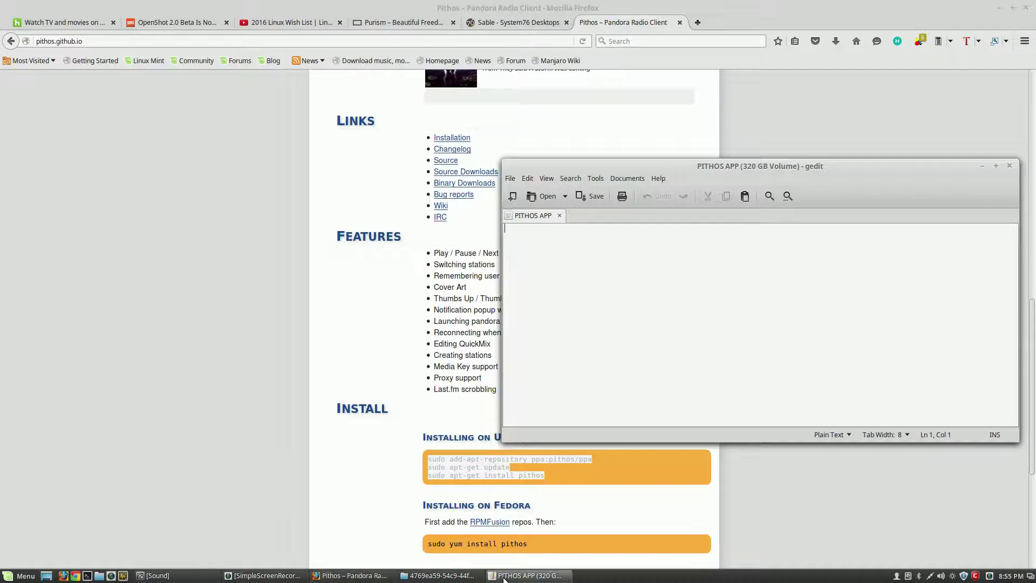
pyautogui.rightClick(617, 359)
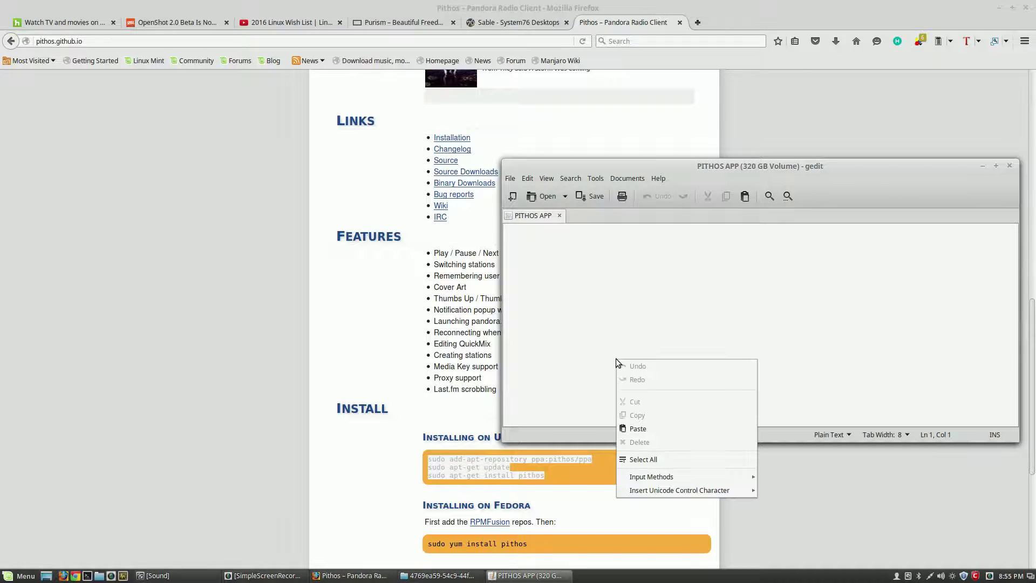
pyautogui.click(633, 428)
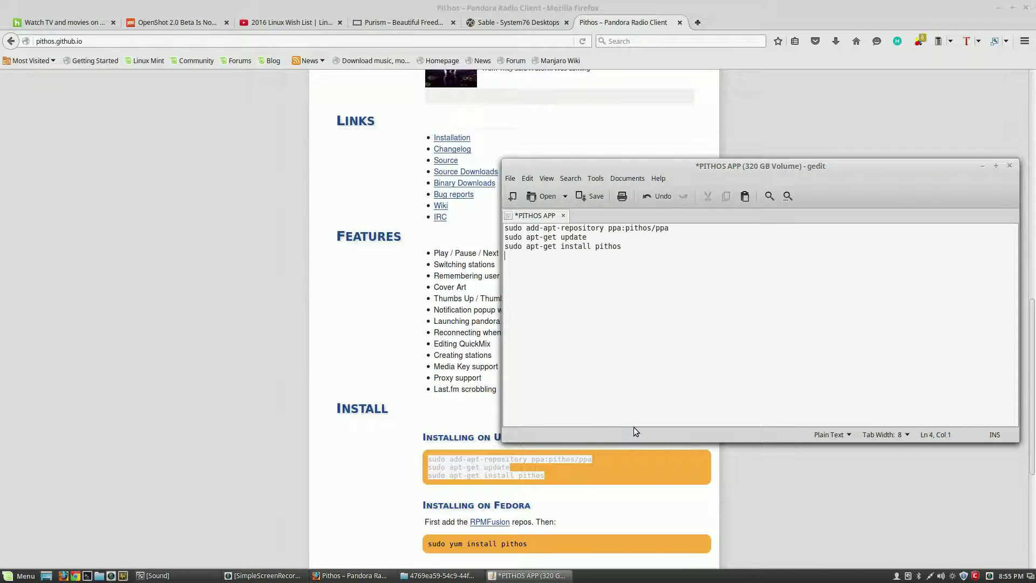
pyautogui.click(593, 196)
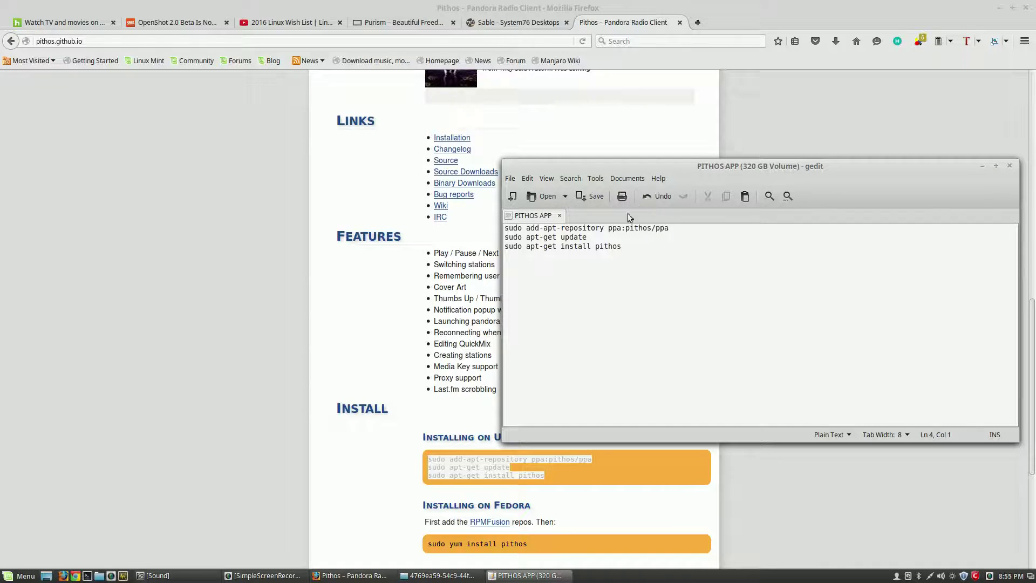
# Step: Copy the first command line, sudo add-apt-repository ppa:pithos/ppa, and open a terminal
pyautogui.tripleClick(605, 231)
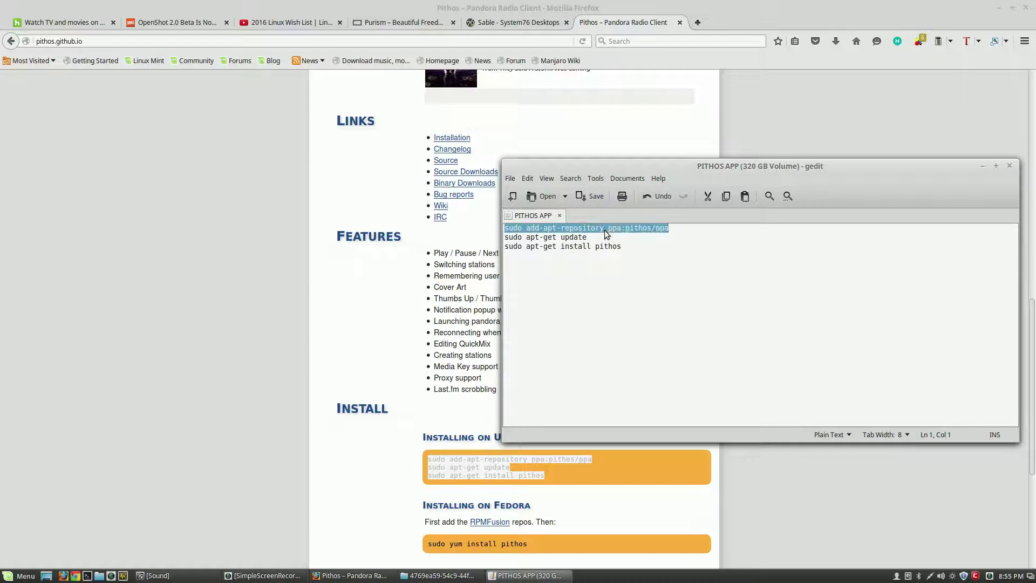
pyautogui.rightClick(604, 230)
pyautogui.click(623, 287)
pyautogui.hotkey('ctrl', 'alt', 't')
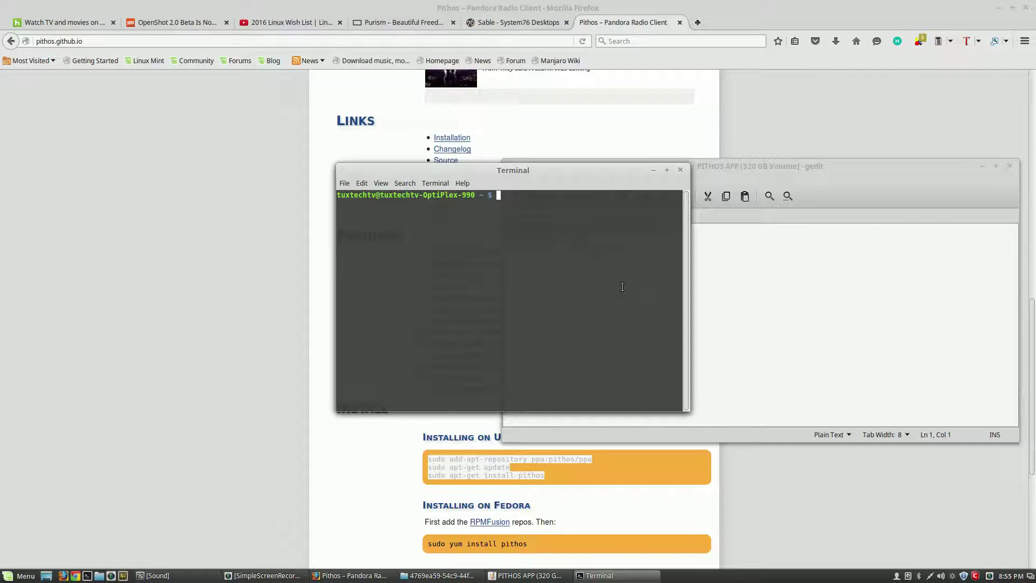
# Step: Run sudo add-apt-repository ppa:pithos/ppa, enter the sudo password, and confirm adding the PPA
pyautogui.hotkey('ctrl', 'shift', 'v')
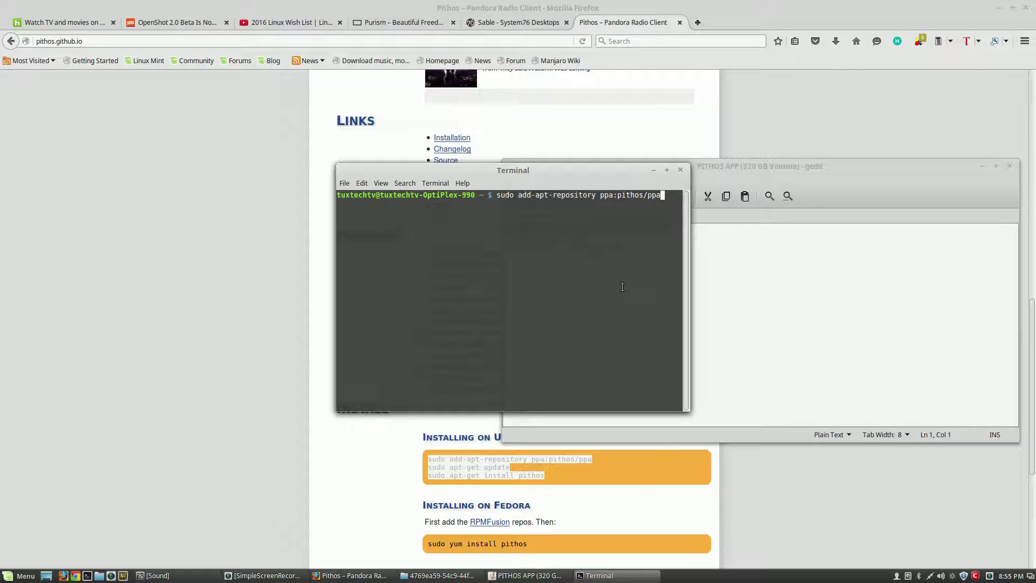
pyautogui.press('Return')
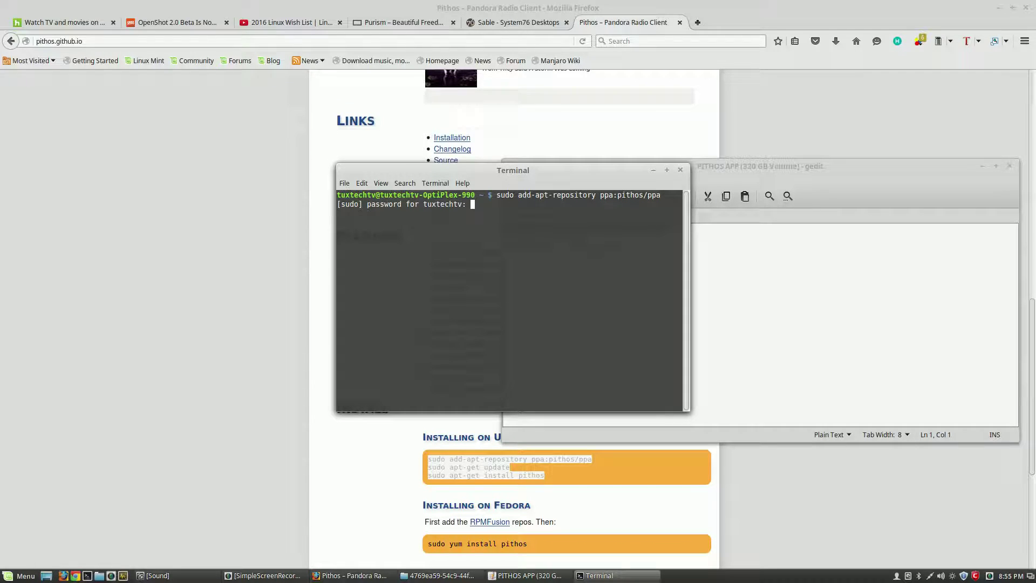
pyautogui.press('Return')
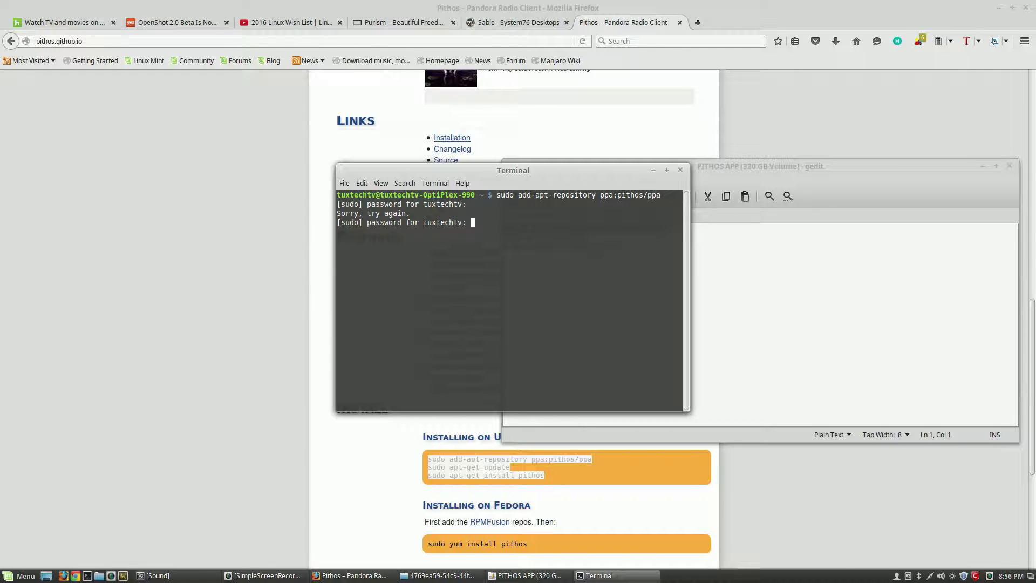
pyautogui.press('Return')
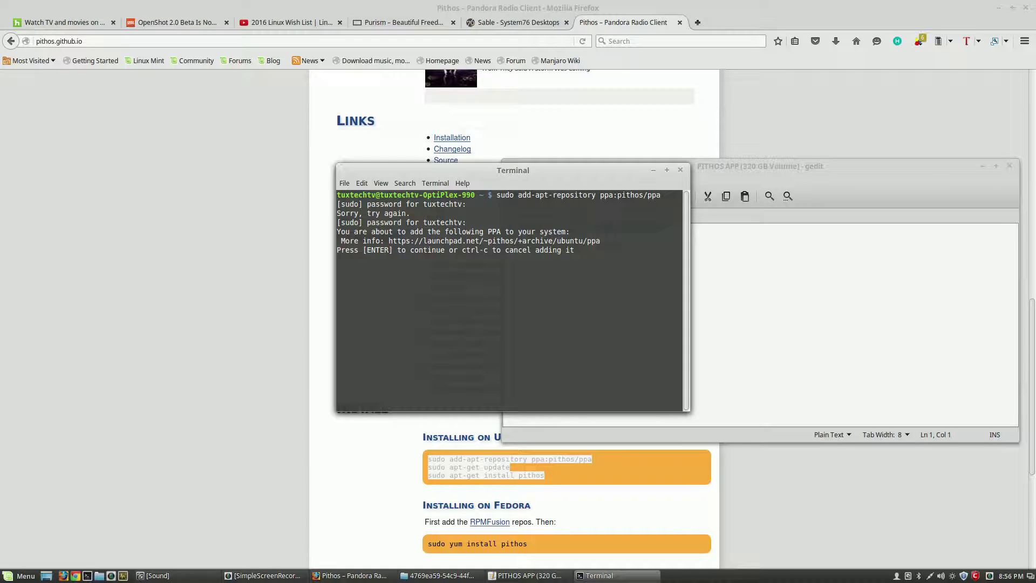
pyautogui.press('Return')
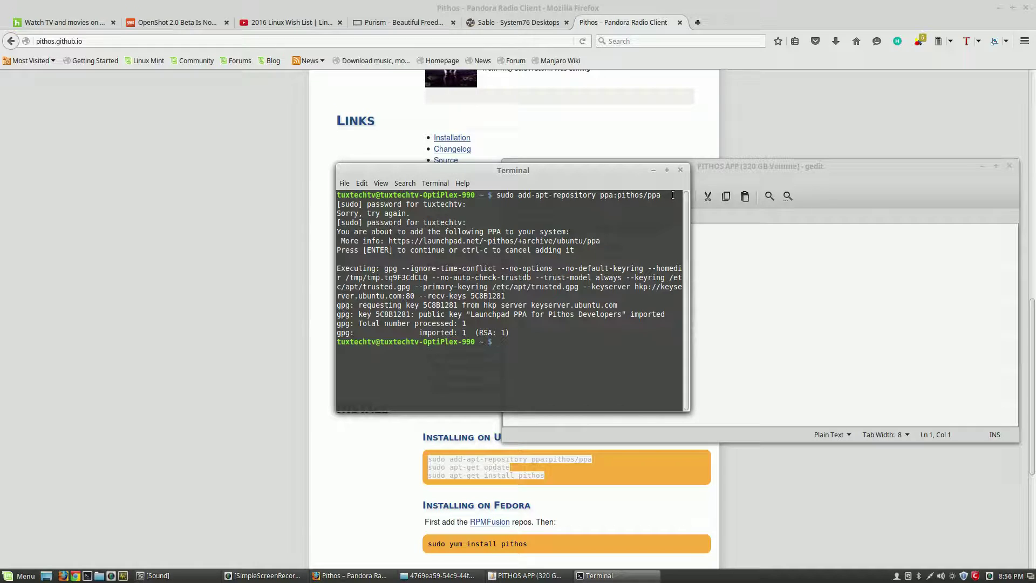
pyautogui.moveTo(613, 175); pyautogui.dragTo(356, 153)
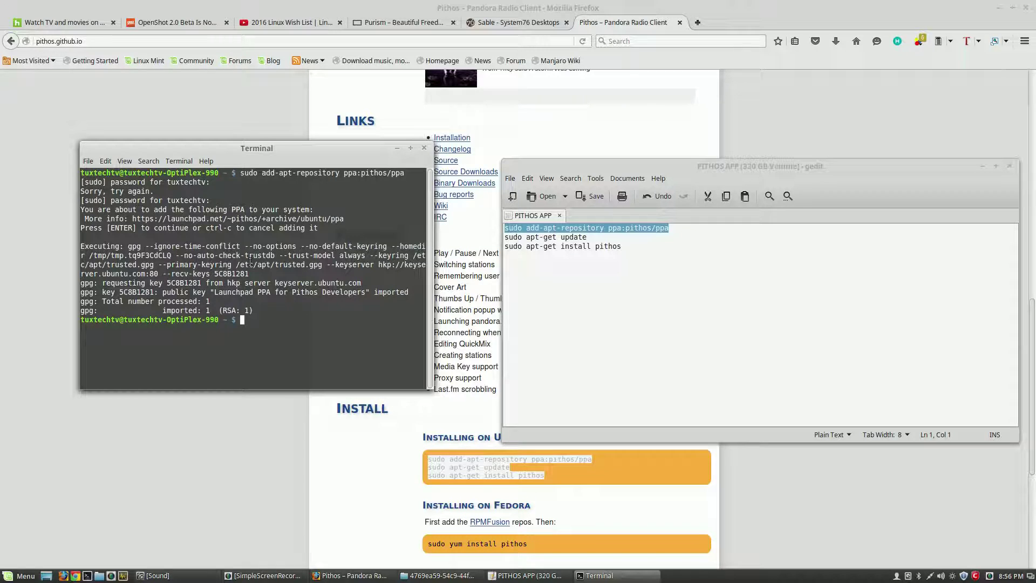
# Step: Copy sudo apt-get update from gedit, run it in Terminal, then select the install pithos line
pyautogui.doubleClick(568, 238)
pyautogui.tripleClick(569, 238)
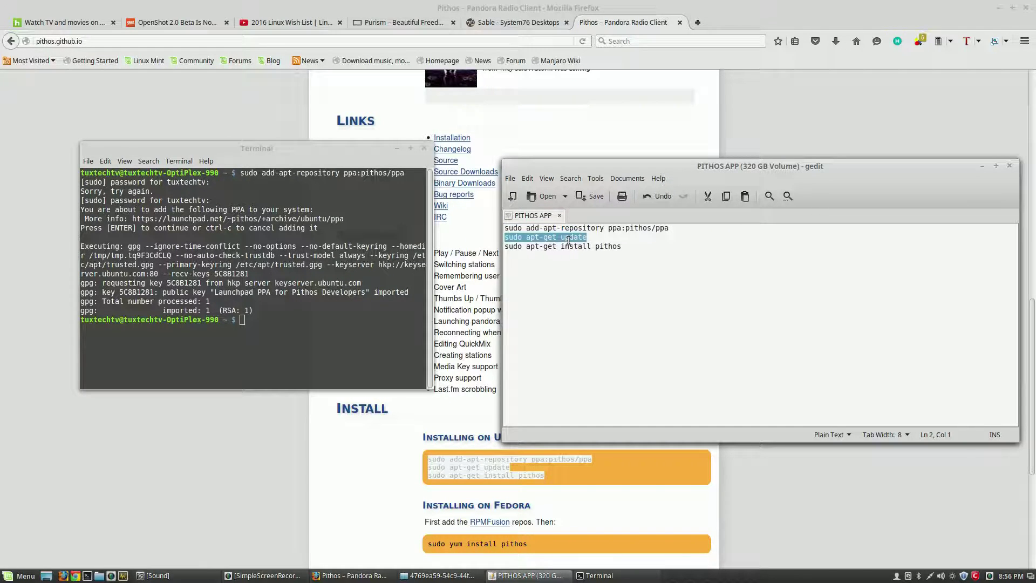
pyautogui.rightClick(569, 242)
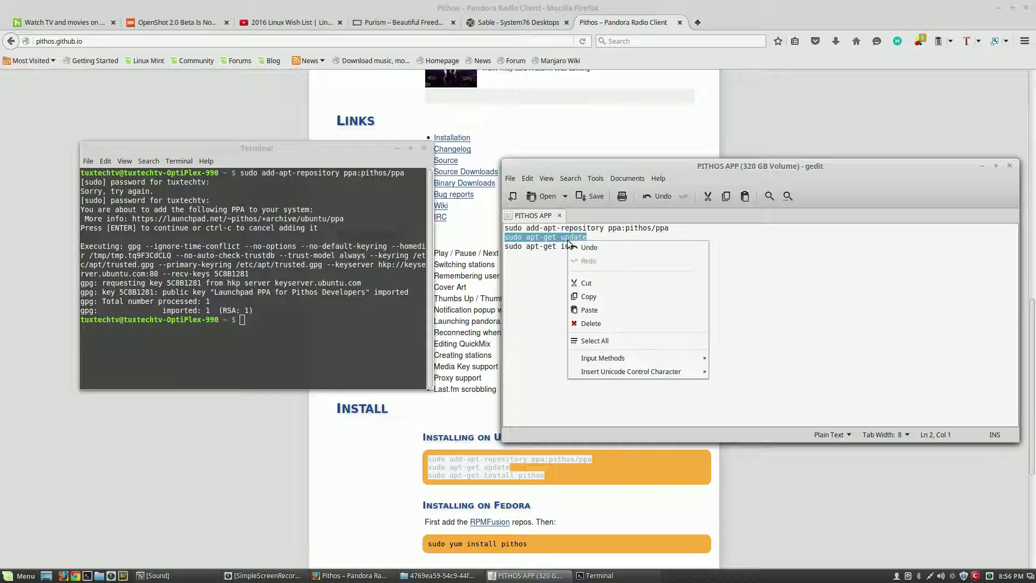
pyautogui.click(600, 296)
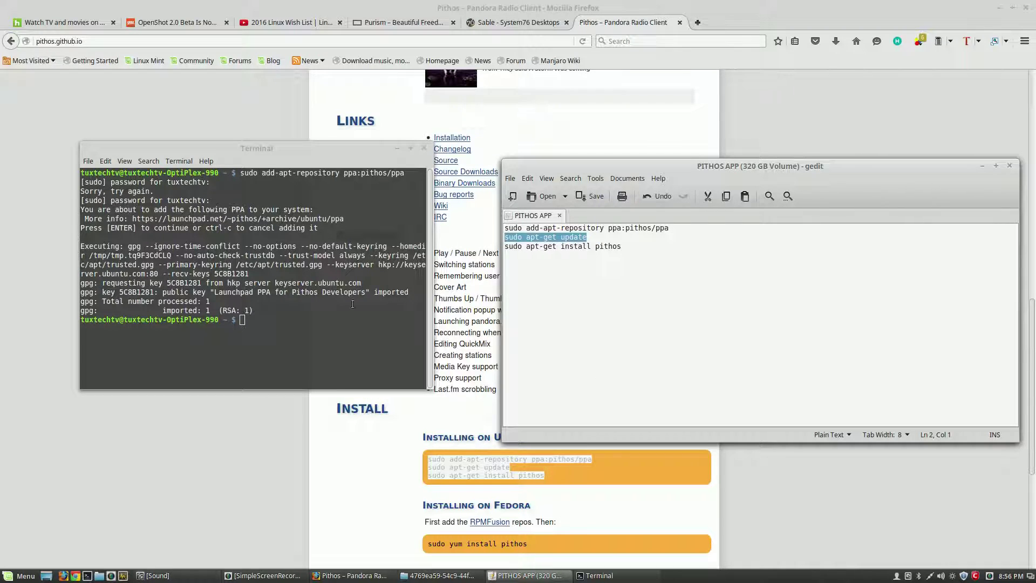
pyautogui.click(337, 315)
pyautogui.rightClick(326, 324)
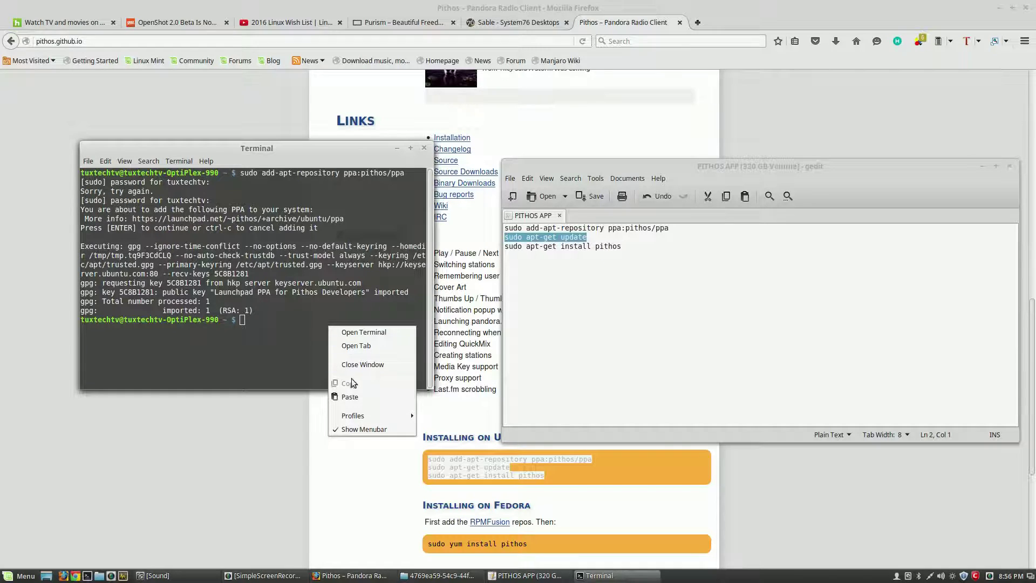
pyautogui.click(360, 397)
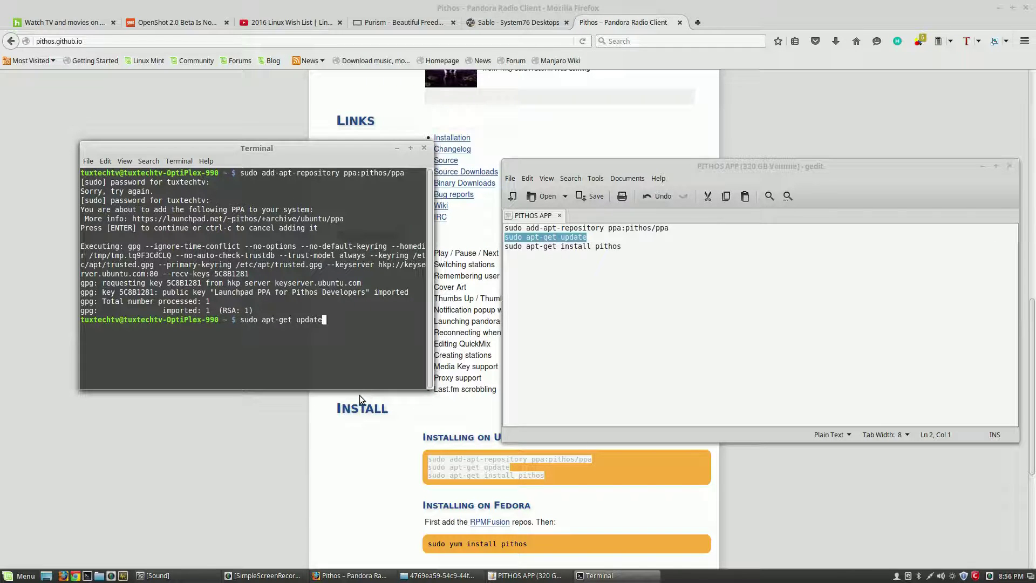
pyautogui.press('Return')
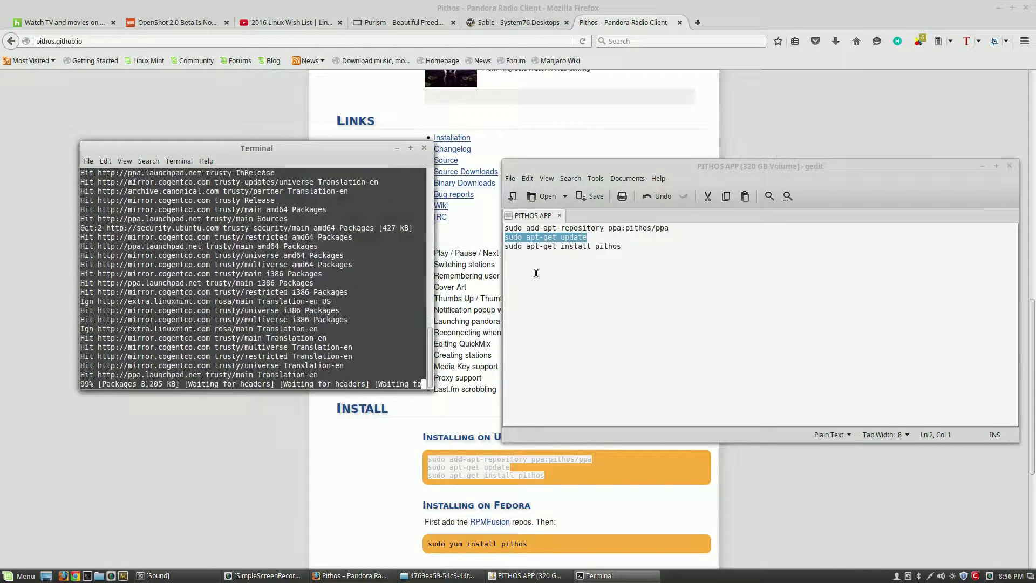
pyautogui.tripleClick(590, 246)
pyautogui.rightClick(589, 246)
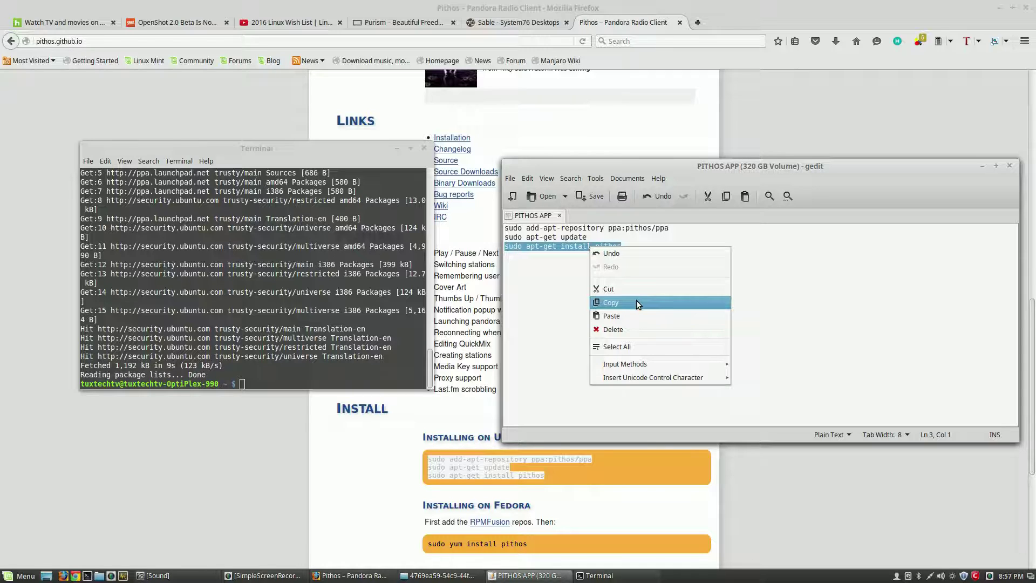
# Step: Run sudo apt-get install pithos in Terminal, answering y to install pithos 1.0.3 and its dependencies
pyautogui.click(637, 301)
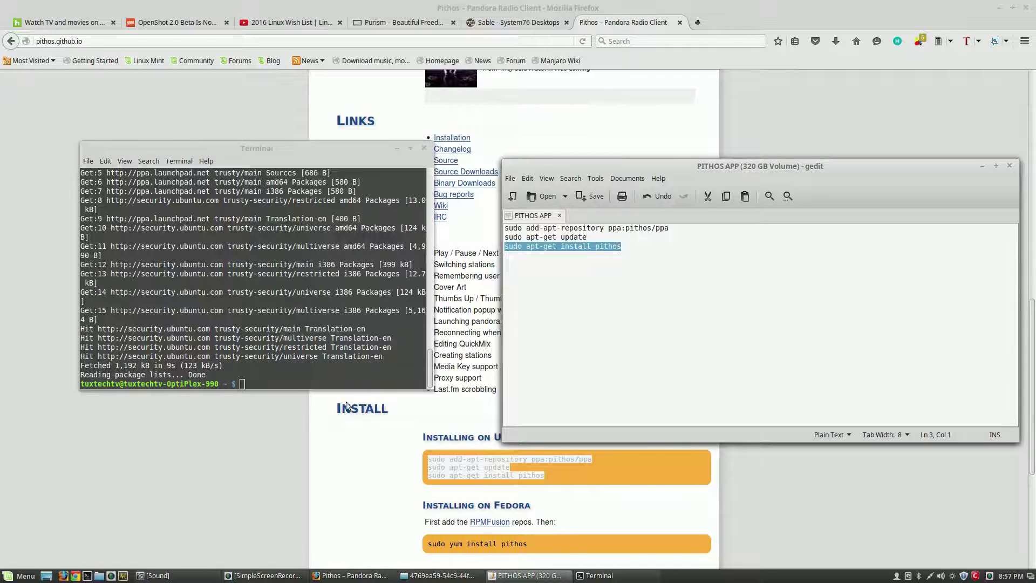
pyautogui.click(336, 384)
pyautogui.rightClick(336, 383)
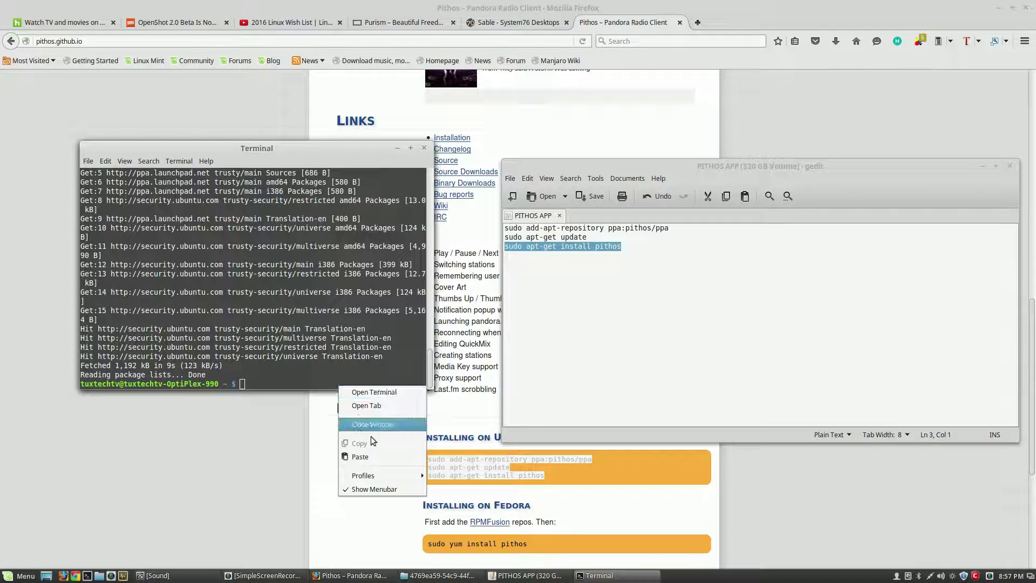
pyautogui.click(378, 459)
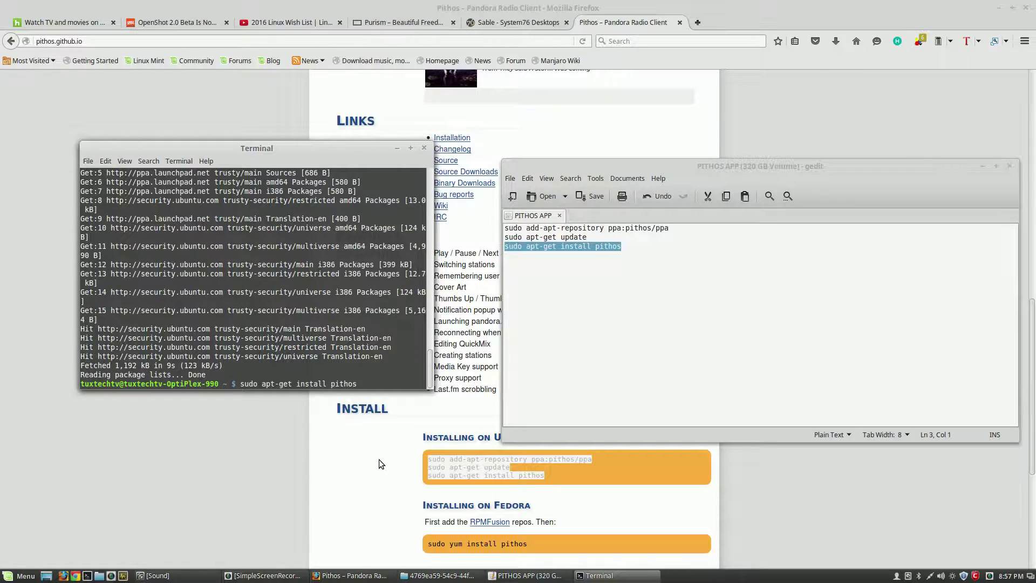
pyautogui.press('Return')
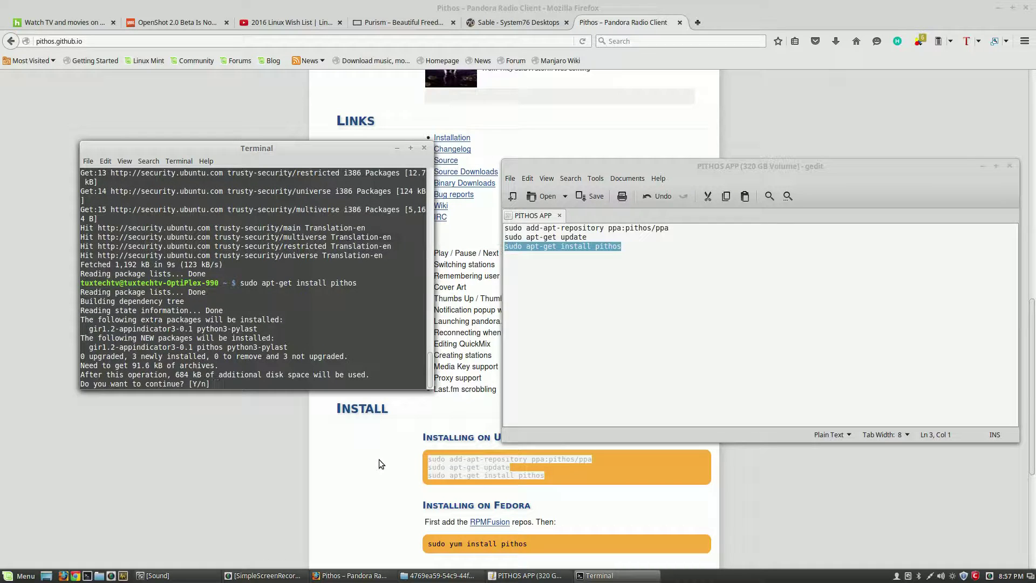
pyautogui.write('y')
pyautogui.press('Return')
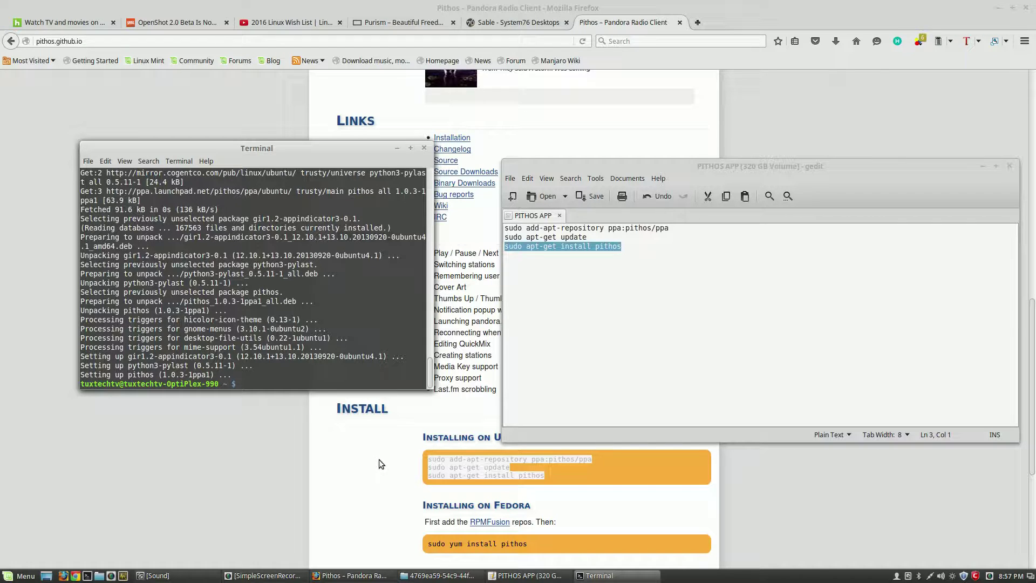
pyautogui.press('super')
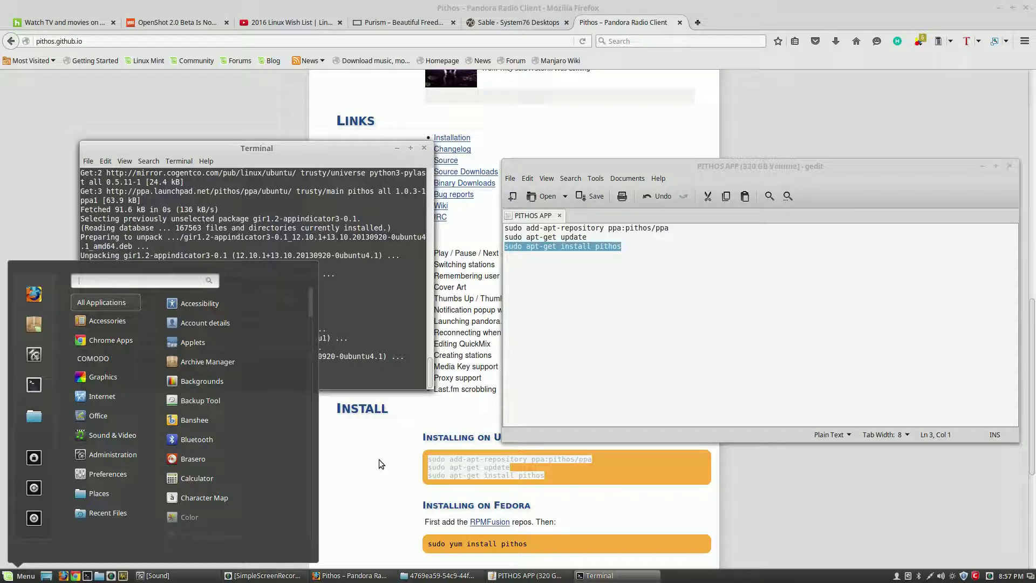
# Step: Search the menu for 'pithos' and launch Pithos
pyautogui.write('pithos')
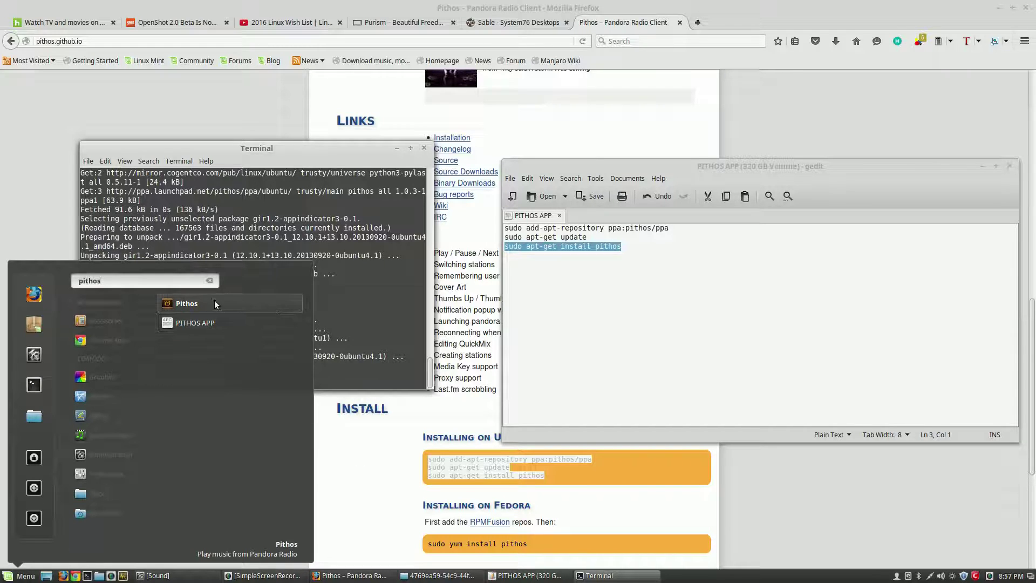
pyautogui.click(198, 303)
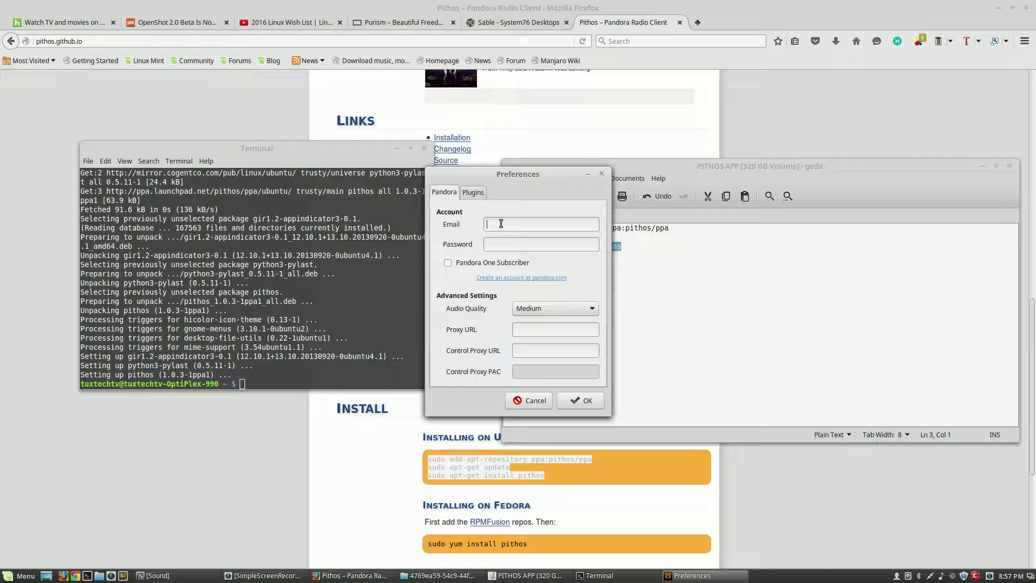
# Step: Set Pithos audio quality to High and confirm the preferences with OK
pyautogui.click(592, 311)
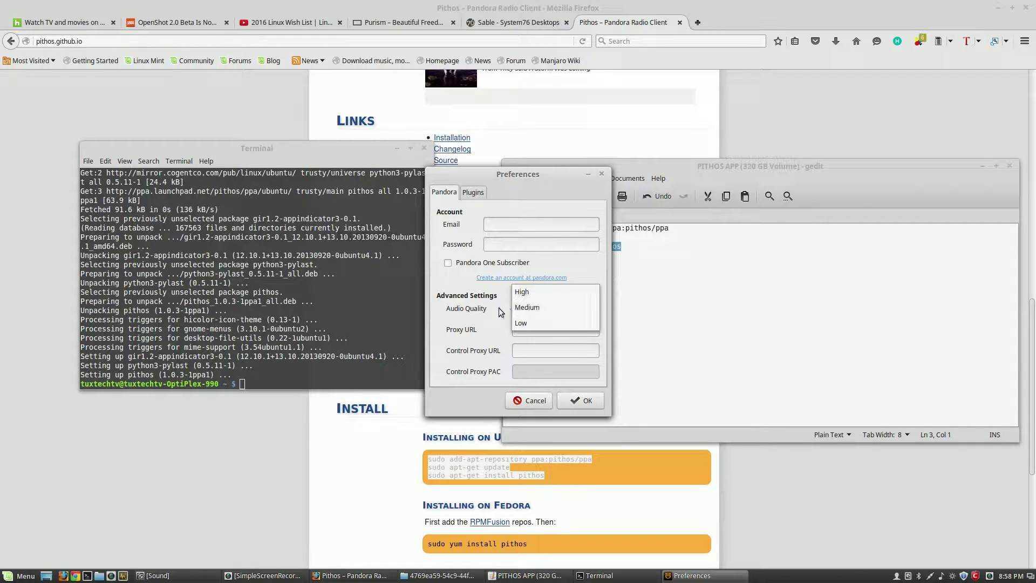
pyautogui.click(536, 294)
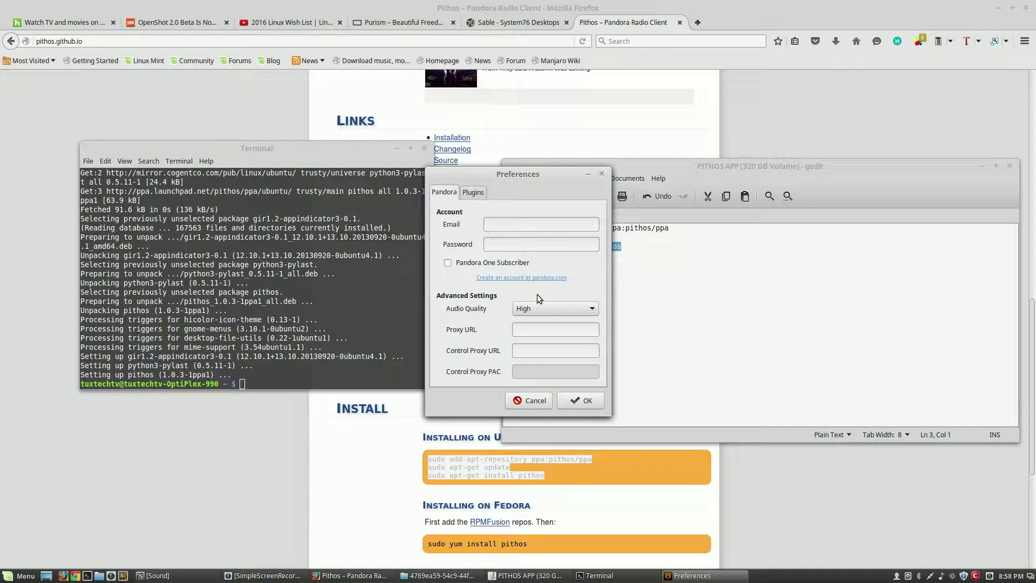
pyautogui.click(561, 310)
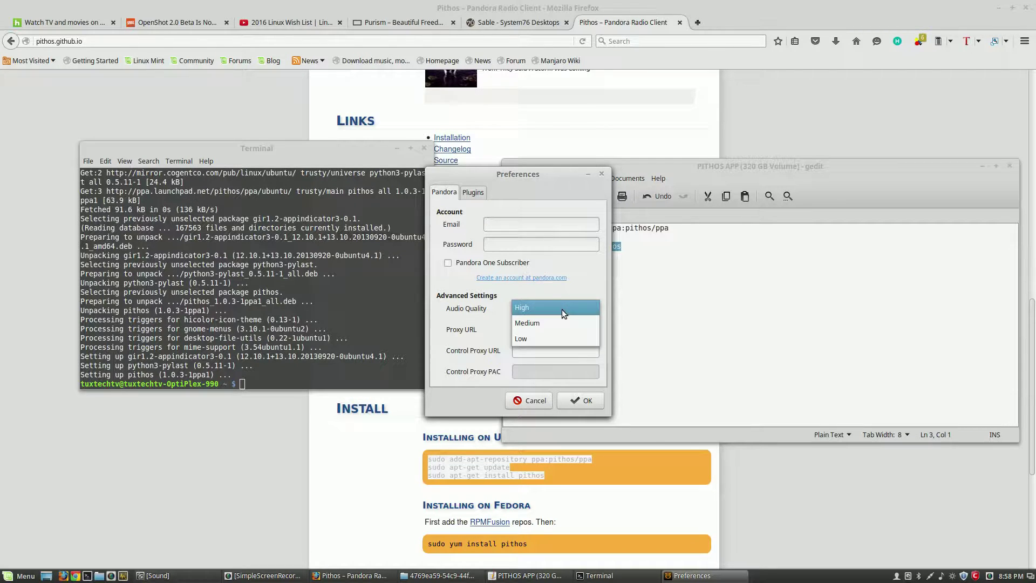
pyautogui.click(562, 309)
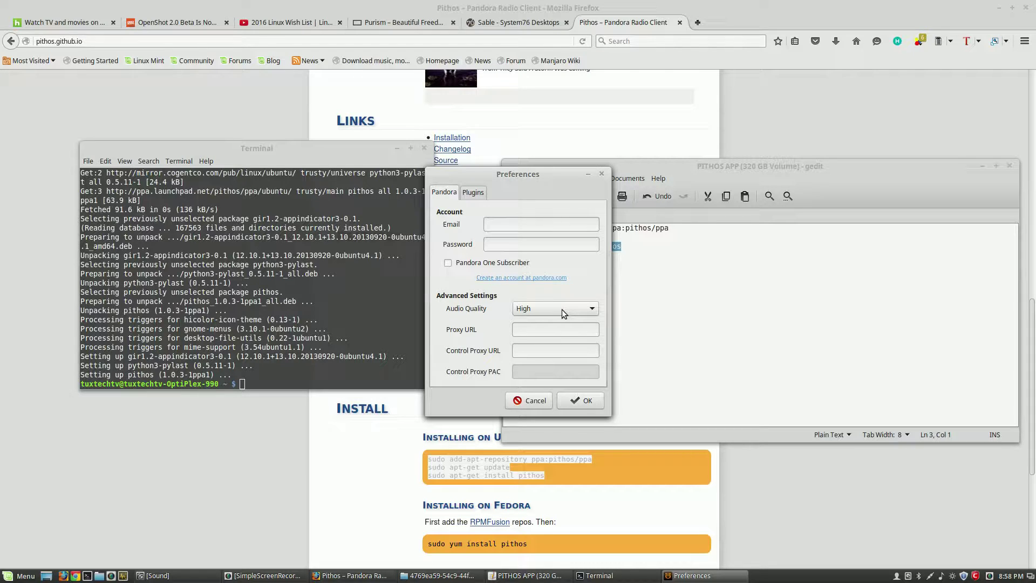
pyautogui.click(562, 310)
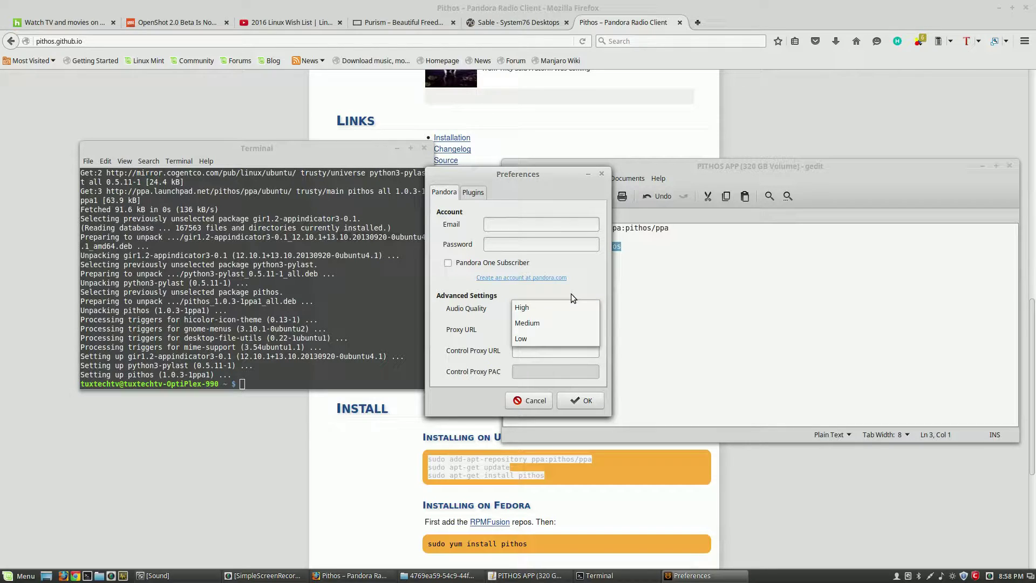
pyautogui.click(572, 309)
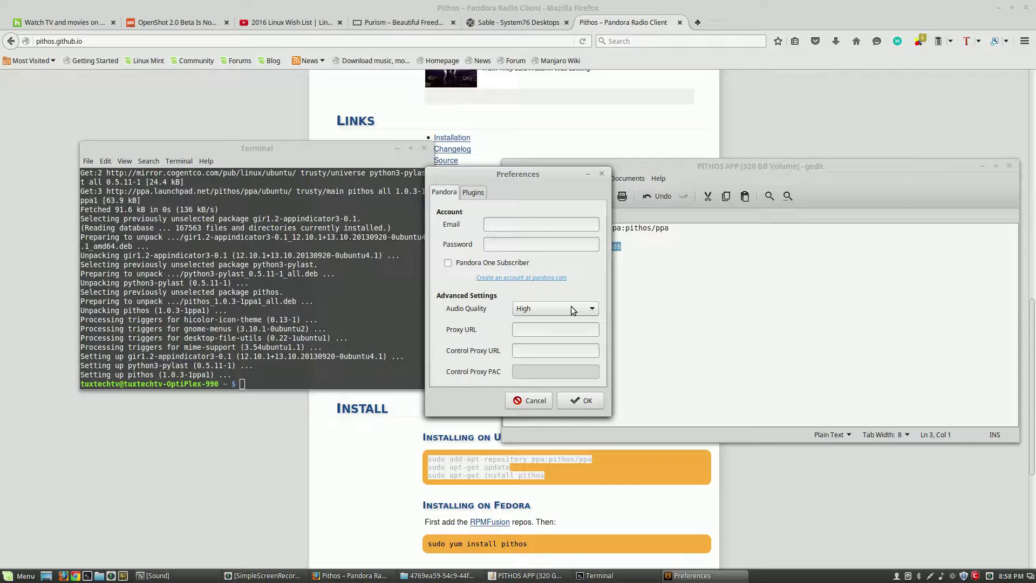
pyautogui.click(573, 309)
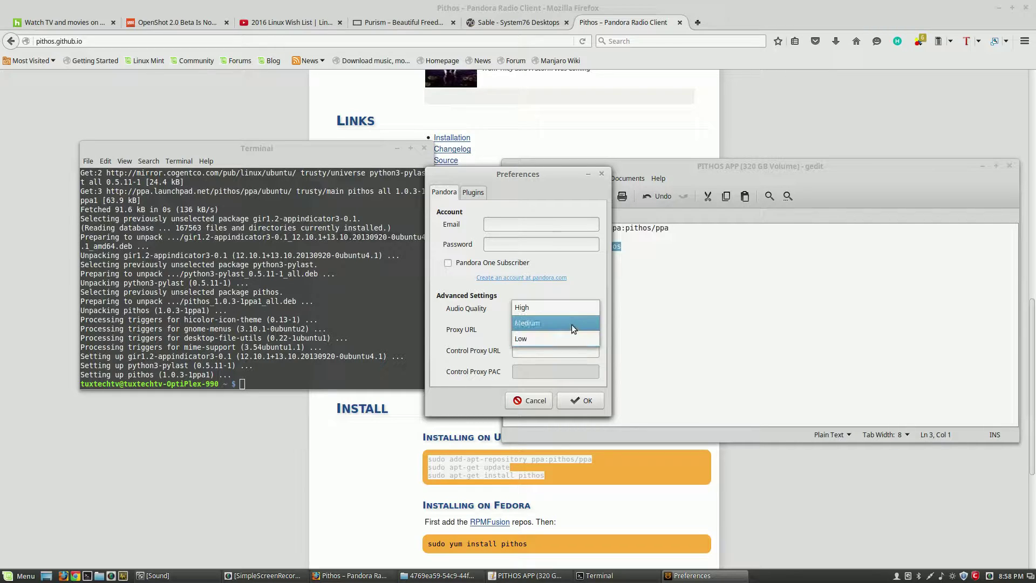
pyautogui.click(592, 288)
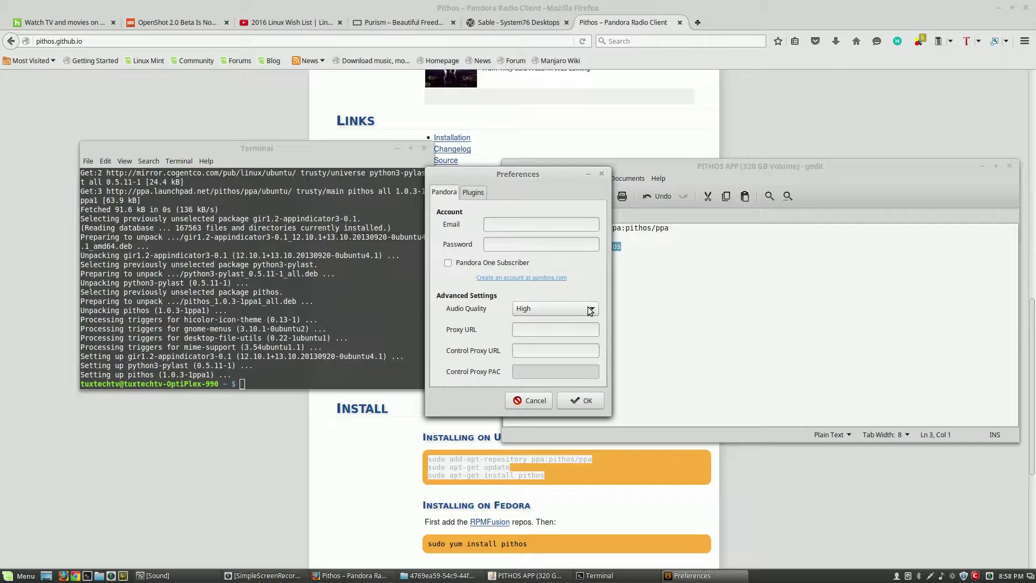
pyautogui.click(585, 402)
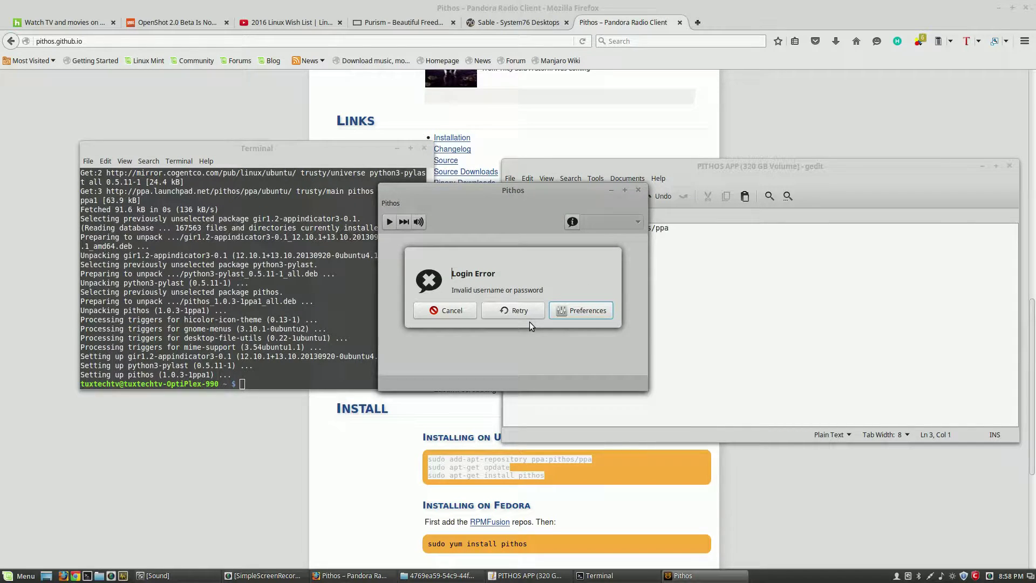
# Step: Cancel the Pithos login error, then close the Pithos and Terminal windows
pyautogui.click(448, 313)
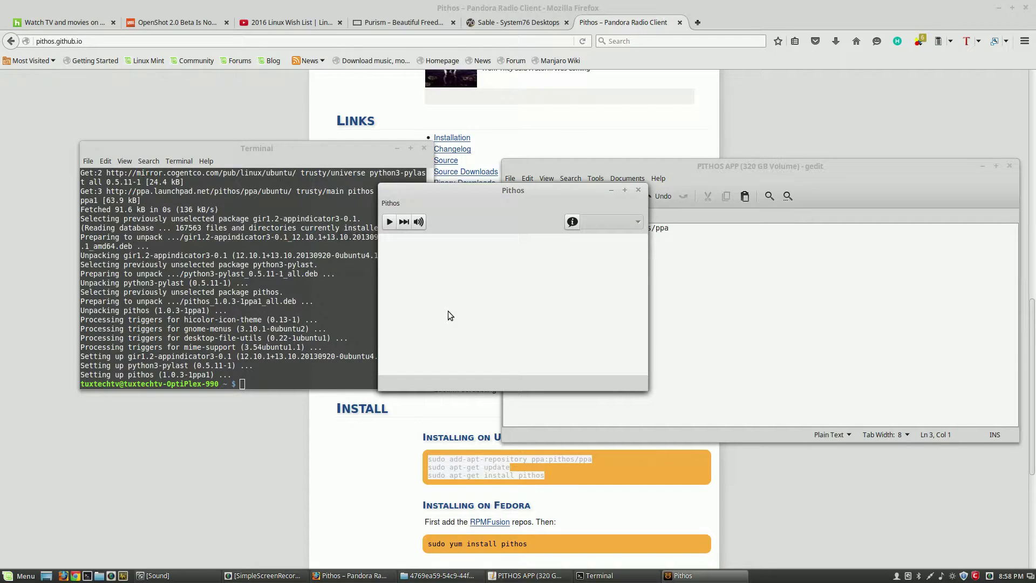
pyautogui.click(639, 190)
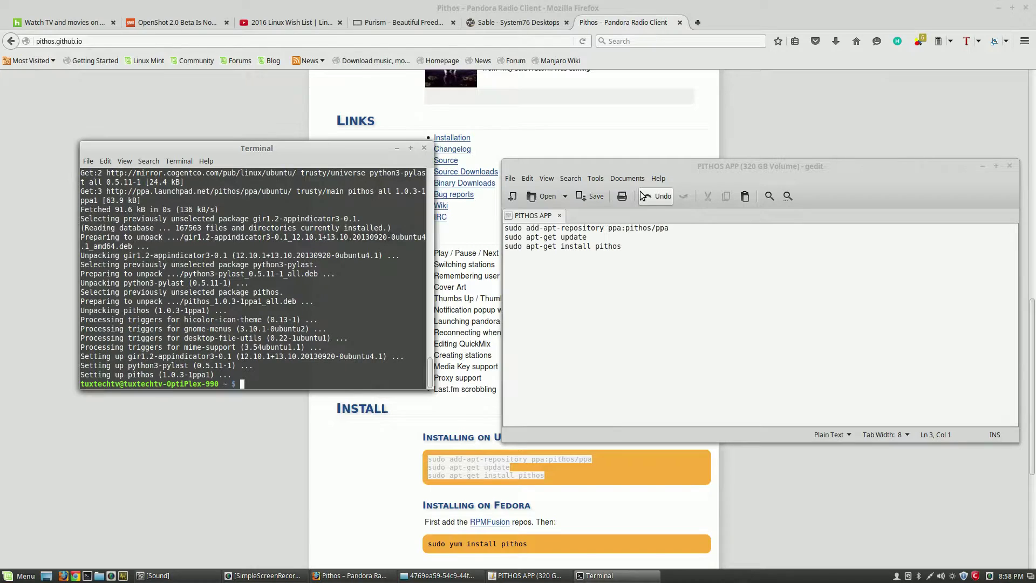
pyautogui.click(424, 149)
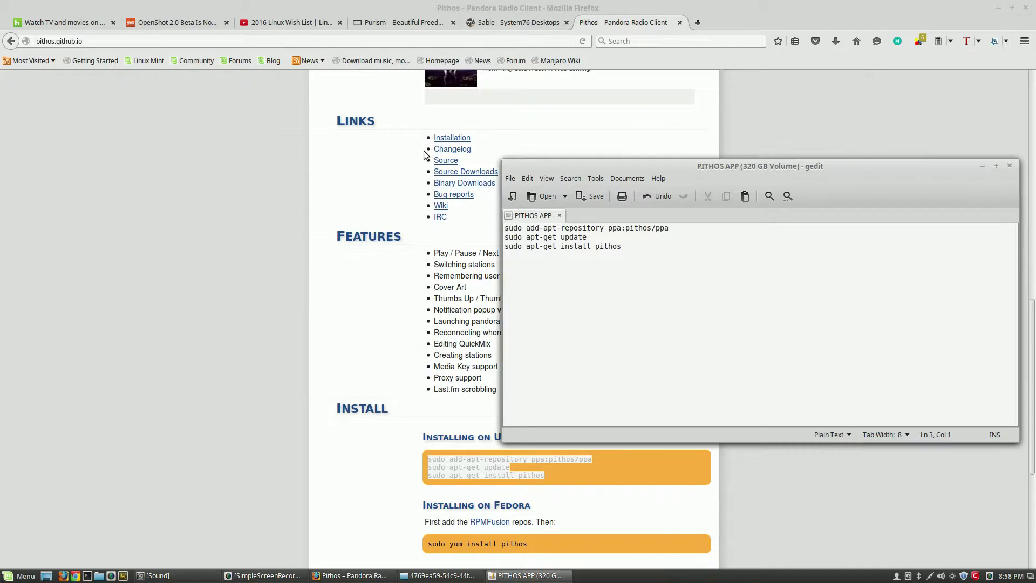
# Step: Close the gedit PITHOS APP notes window, leaving Firefox on the Pithos project page
pyautogui.click(1008, 166)
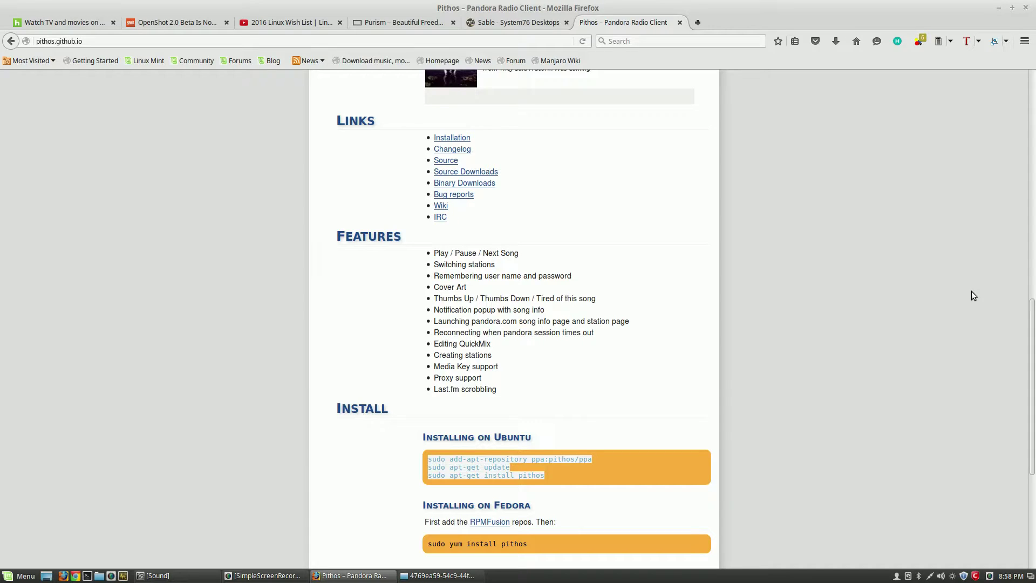